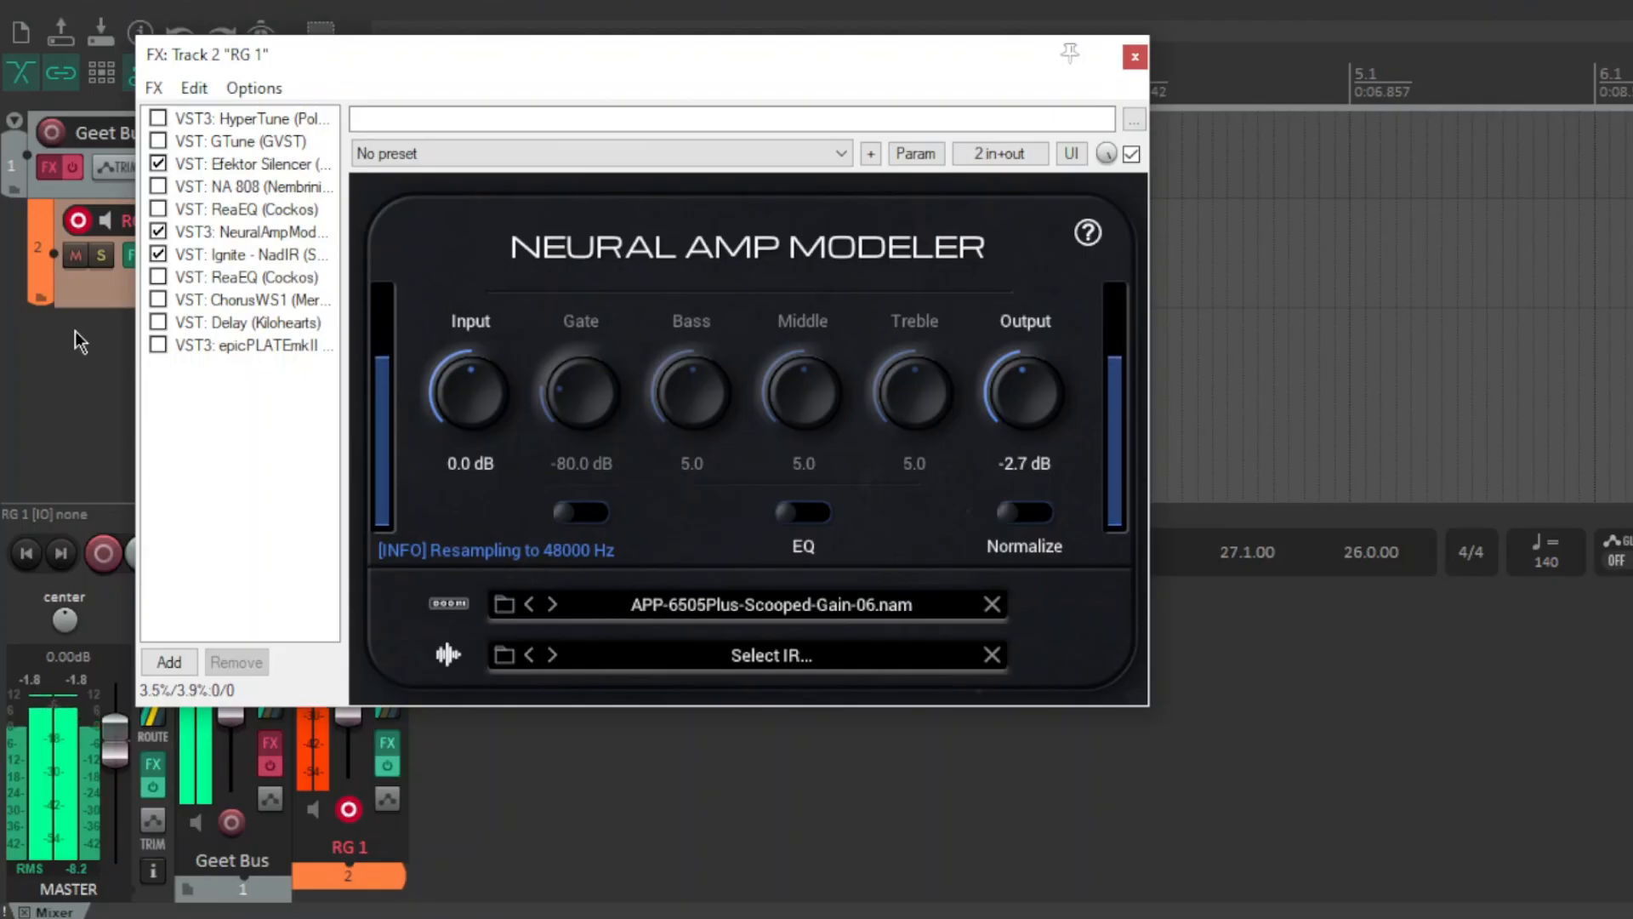
# Enable the ReaEQ plugin in the track's FX chain and open the NA 808 Overdrive Pro interface.
pyautogui.click(158, 210)
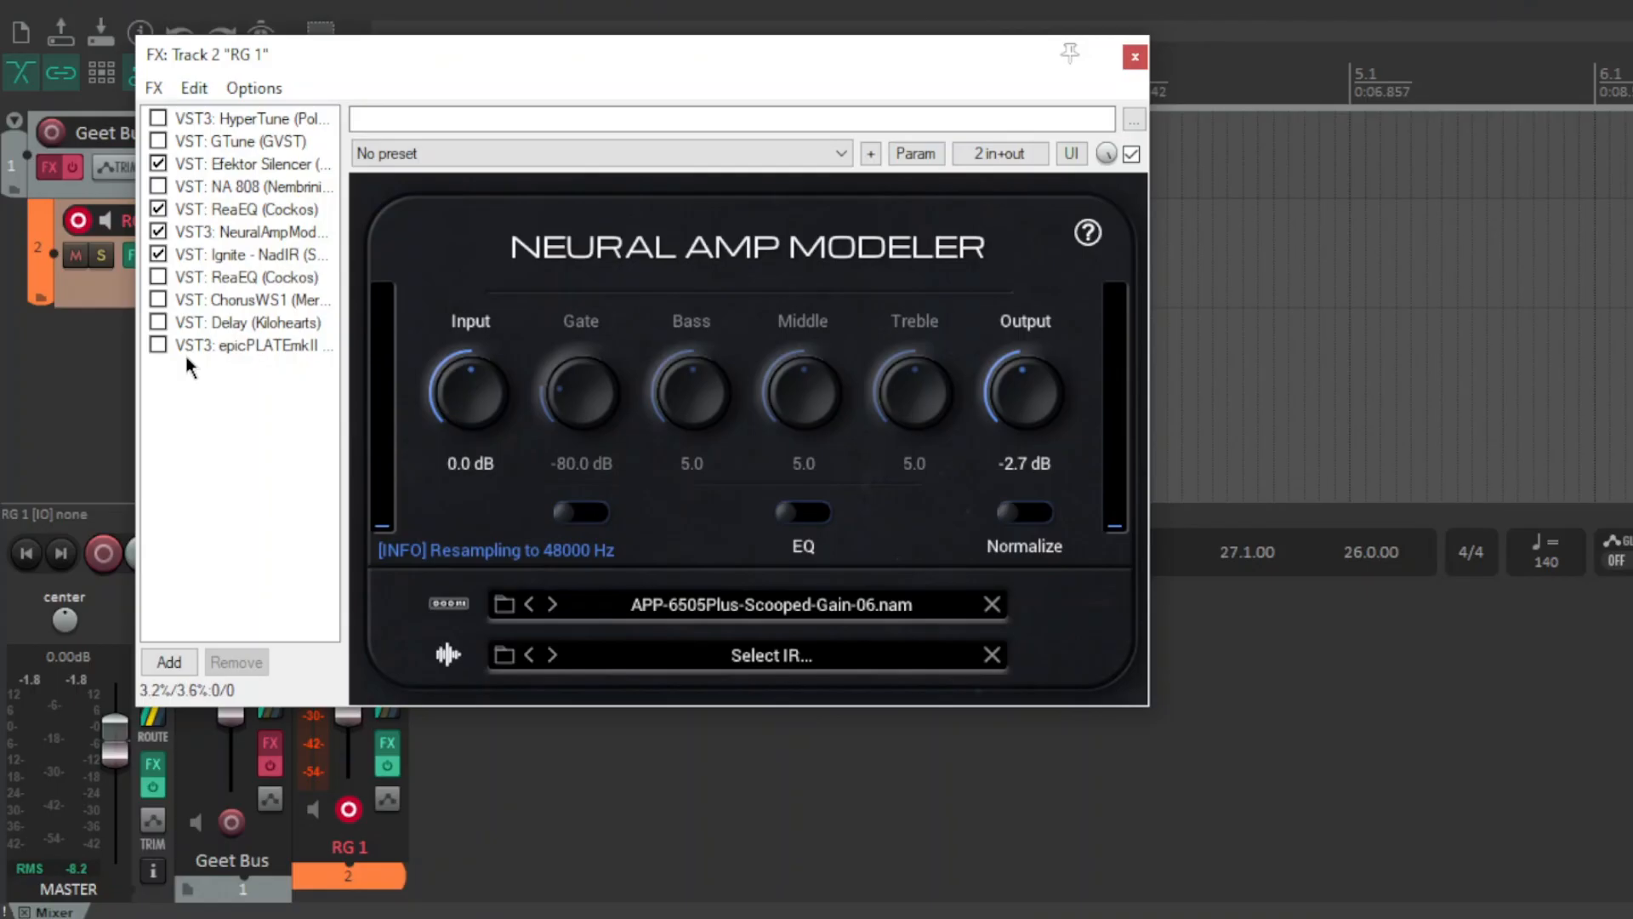
pyautogui.click(294, 185)
pyautogui.moveTo(518, 0); pyautogui.dragTo(545, 34)
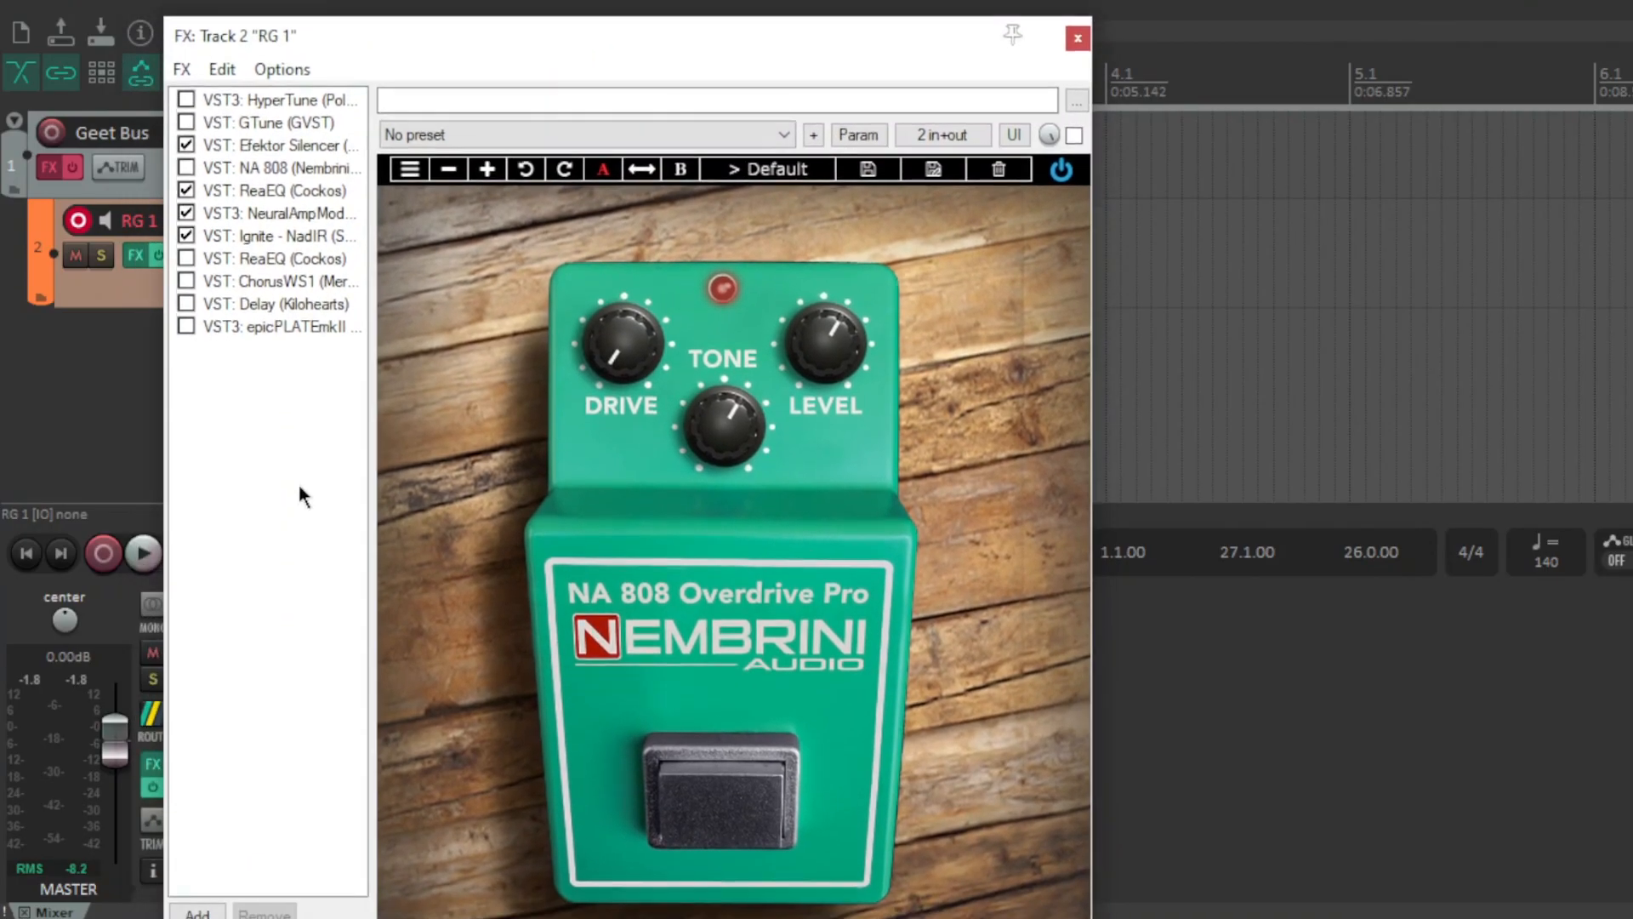
# Step through the Efektor Silencer, Ignite NadIR and Neural Amp Modeler plugin interfaces in the chain.
pyautogui.click(303, 145)
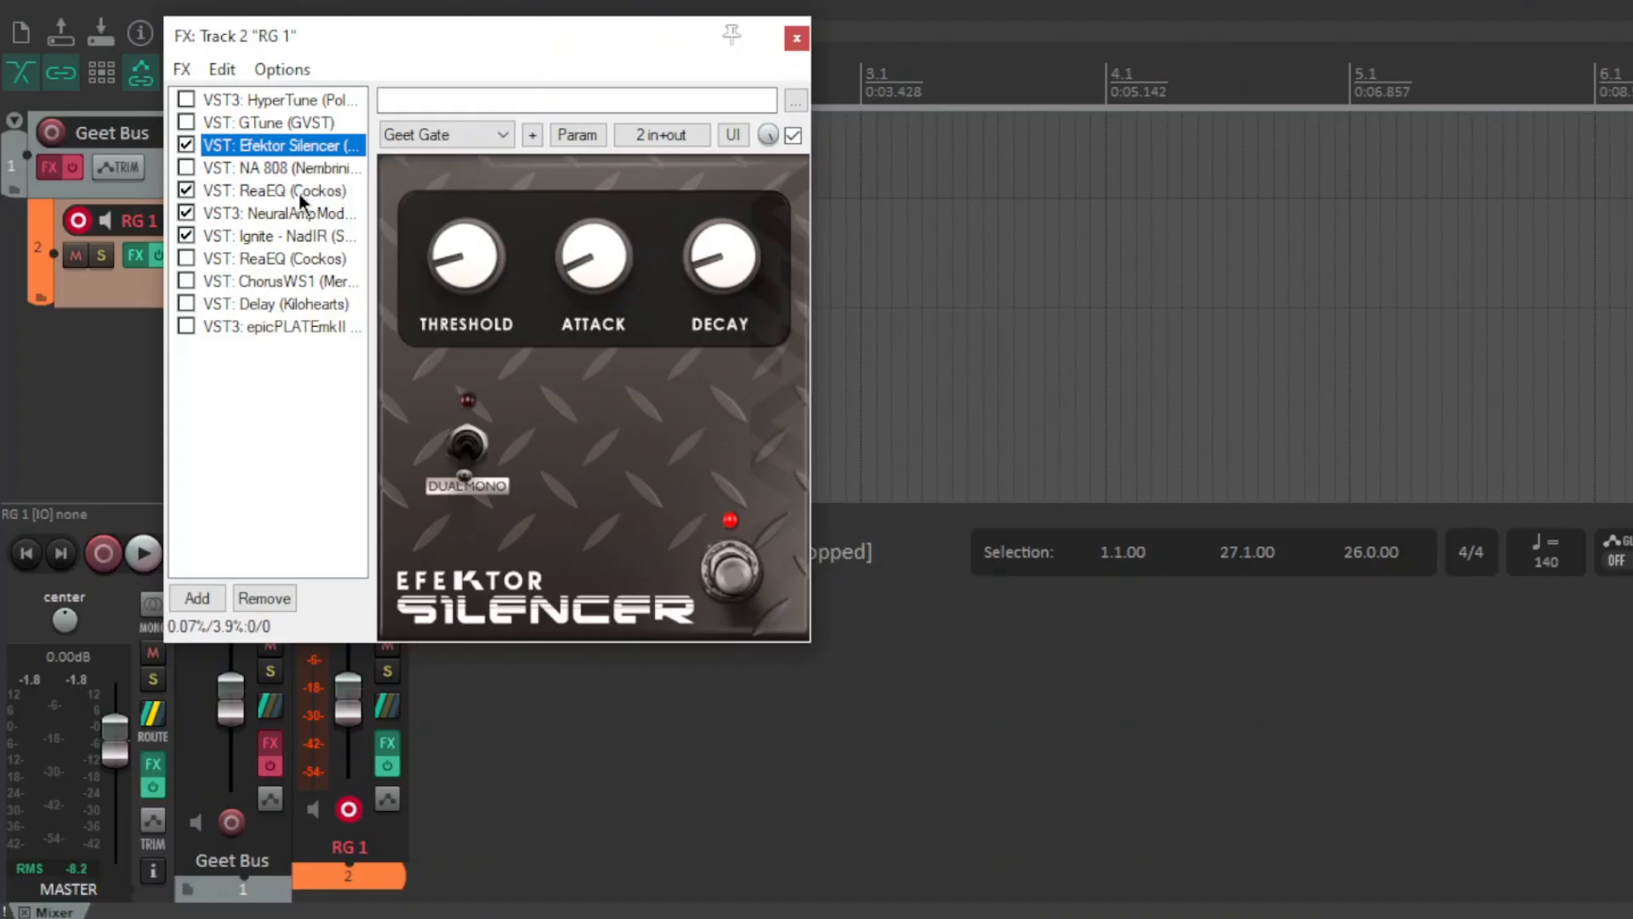
pyautogui.click(297, 216)
pyautogui.click(293, 436)
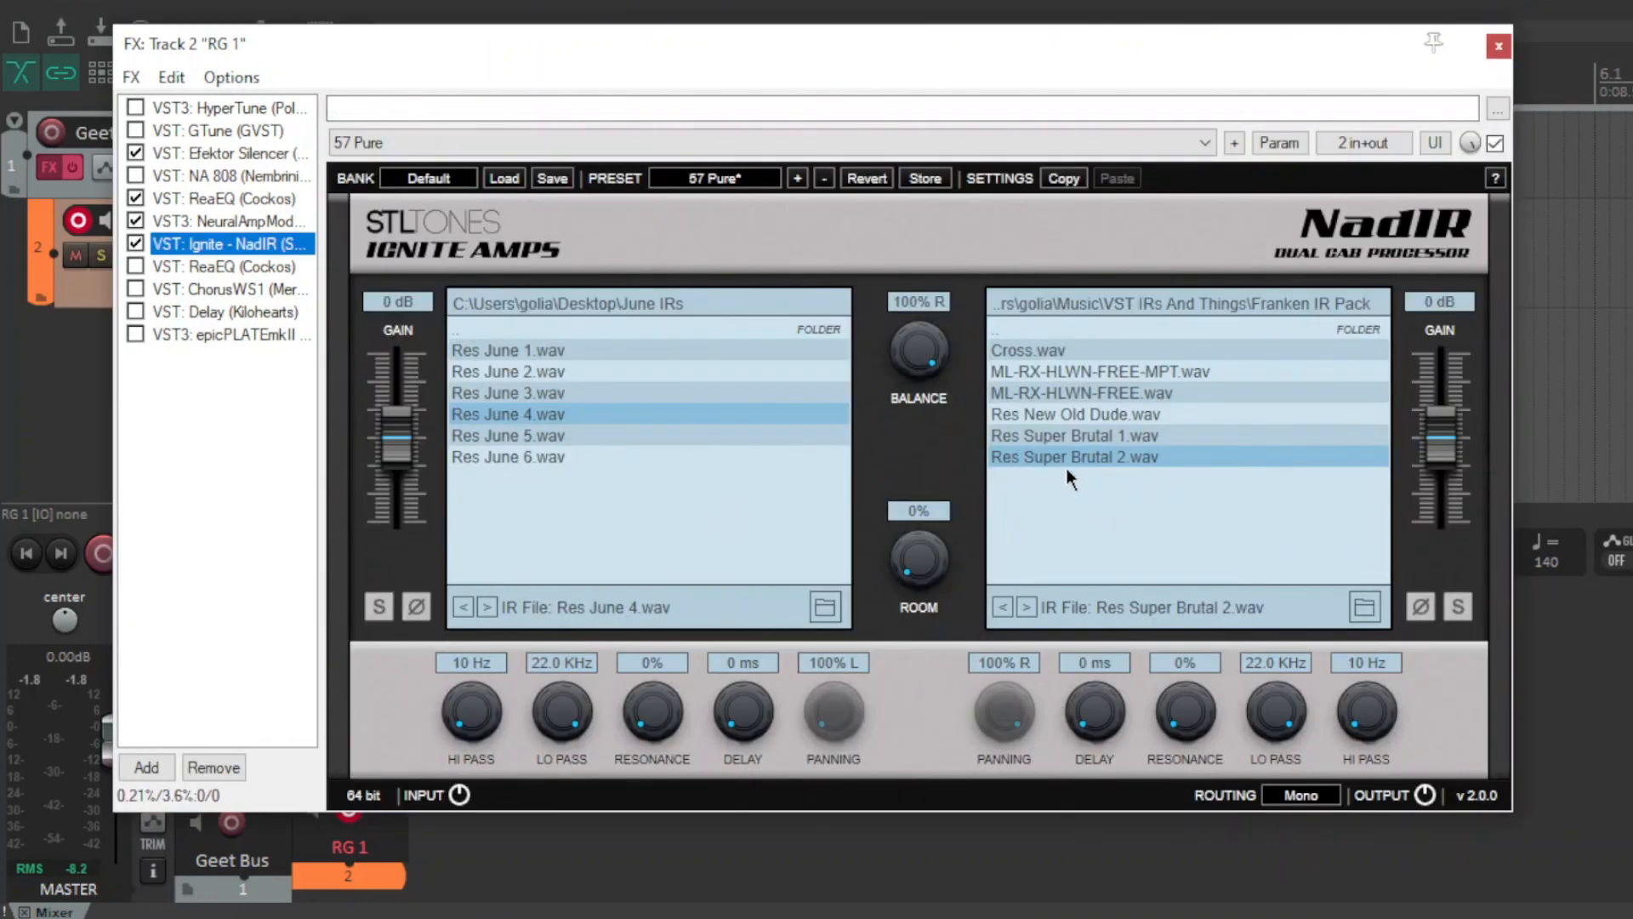
pyautogui.moveTo(679, 46); pyautogui.dragTo(676, 45)
pyautogui.click(218, 428)
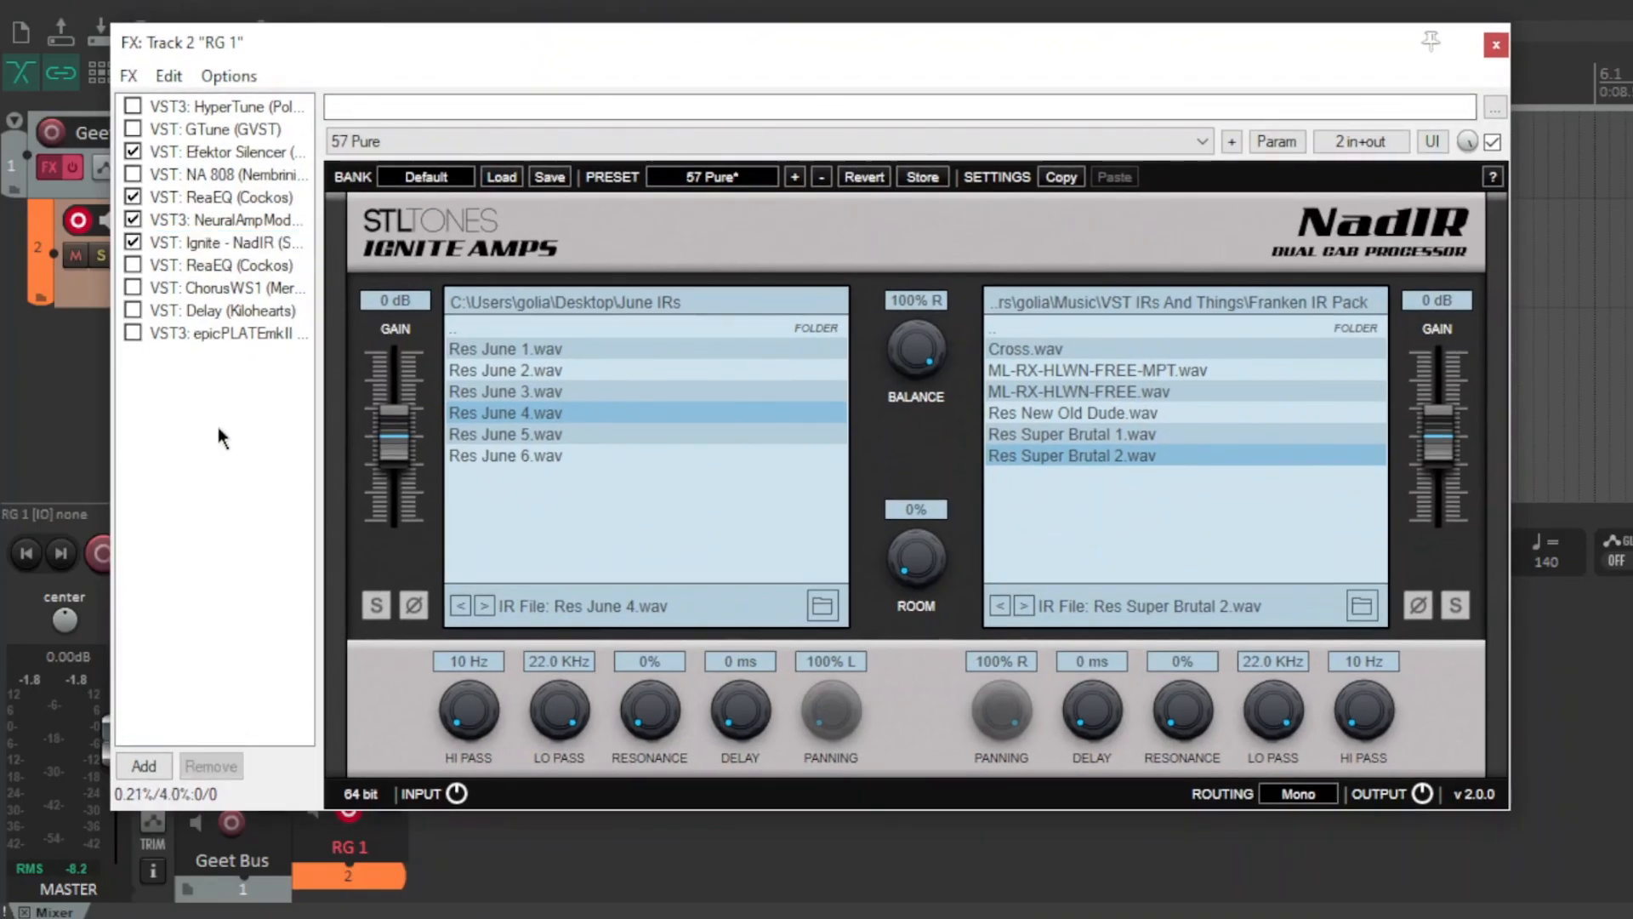
pyautogui.click(232, 221)
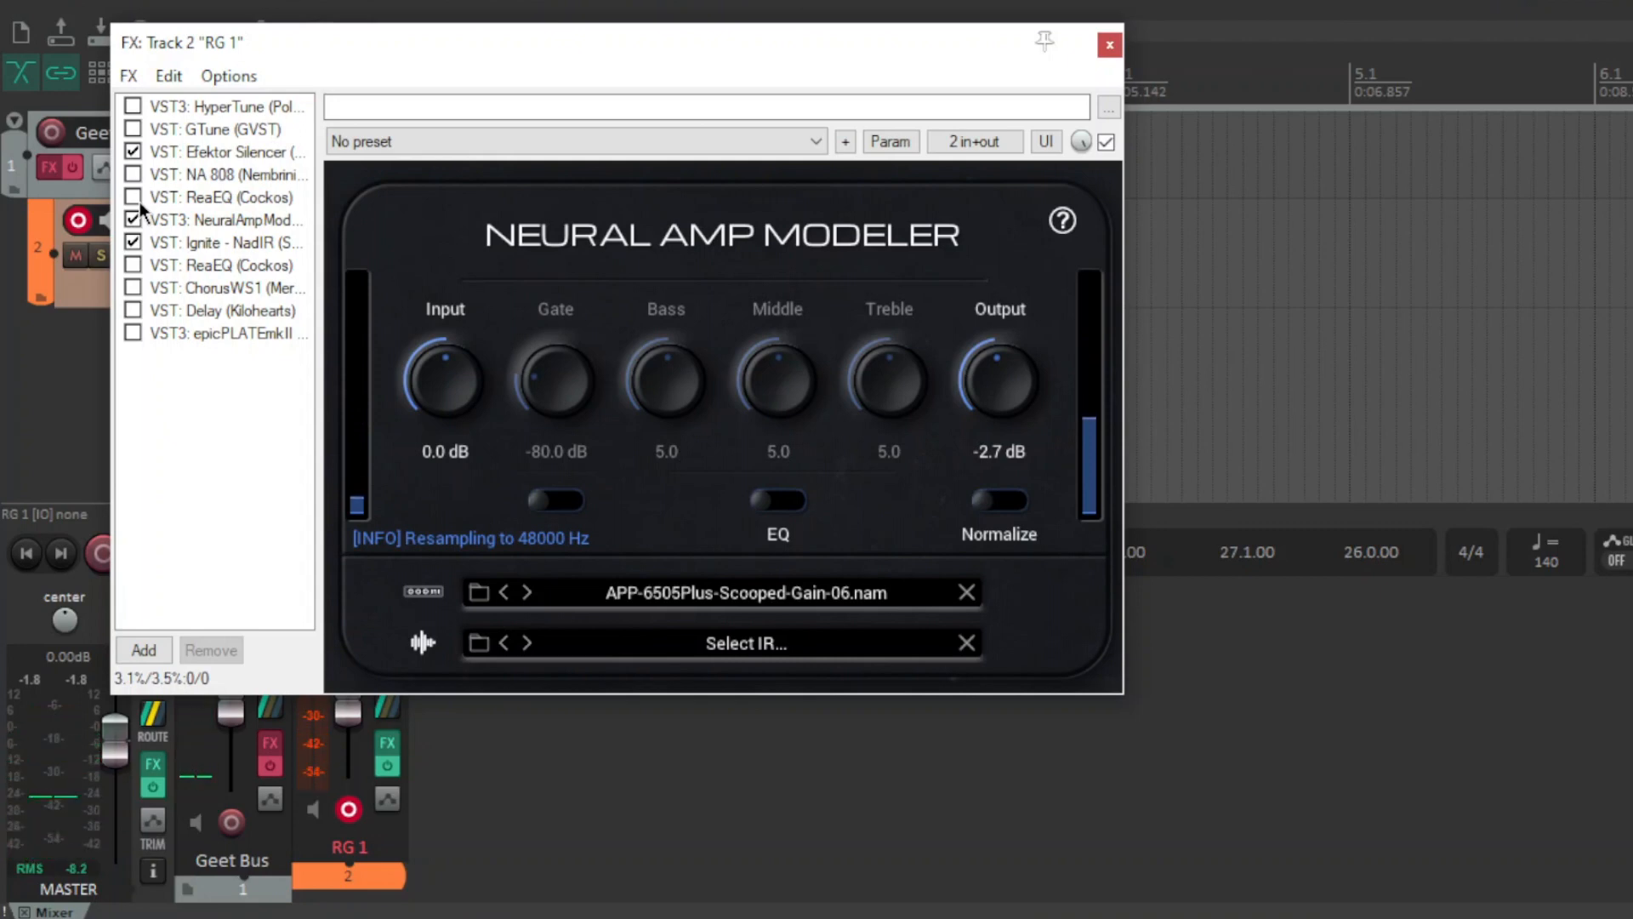
# Audition neighbouring amp model files in Neural Amp Modeler, ending on APP-6505Plus-Scooped-Gain-06.nam.
pyautogui.click(502, 594)
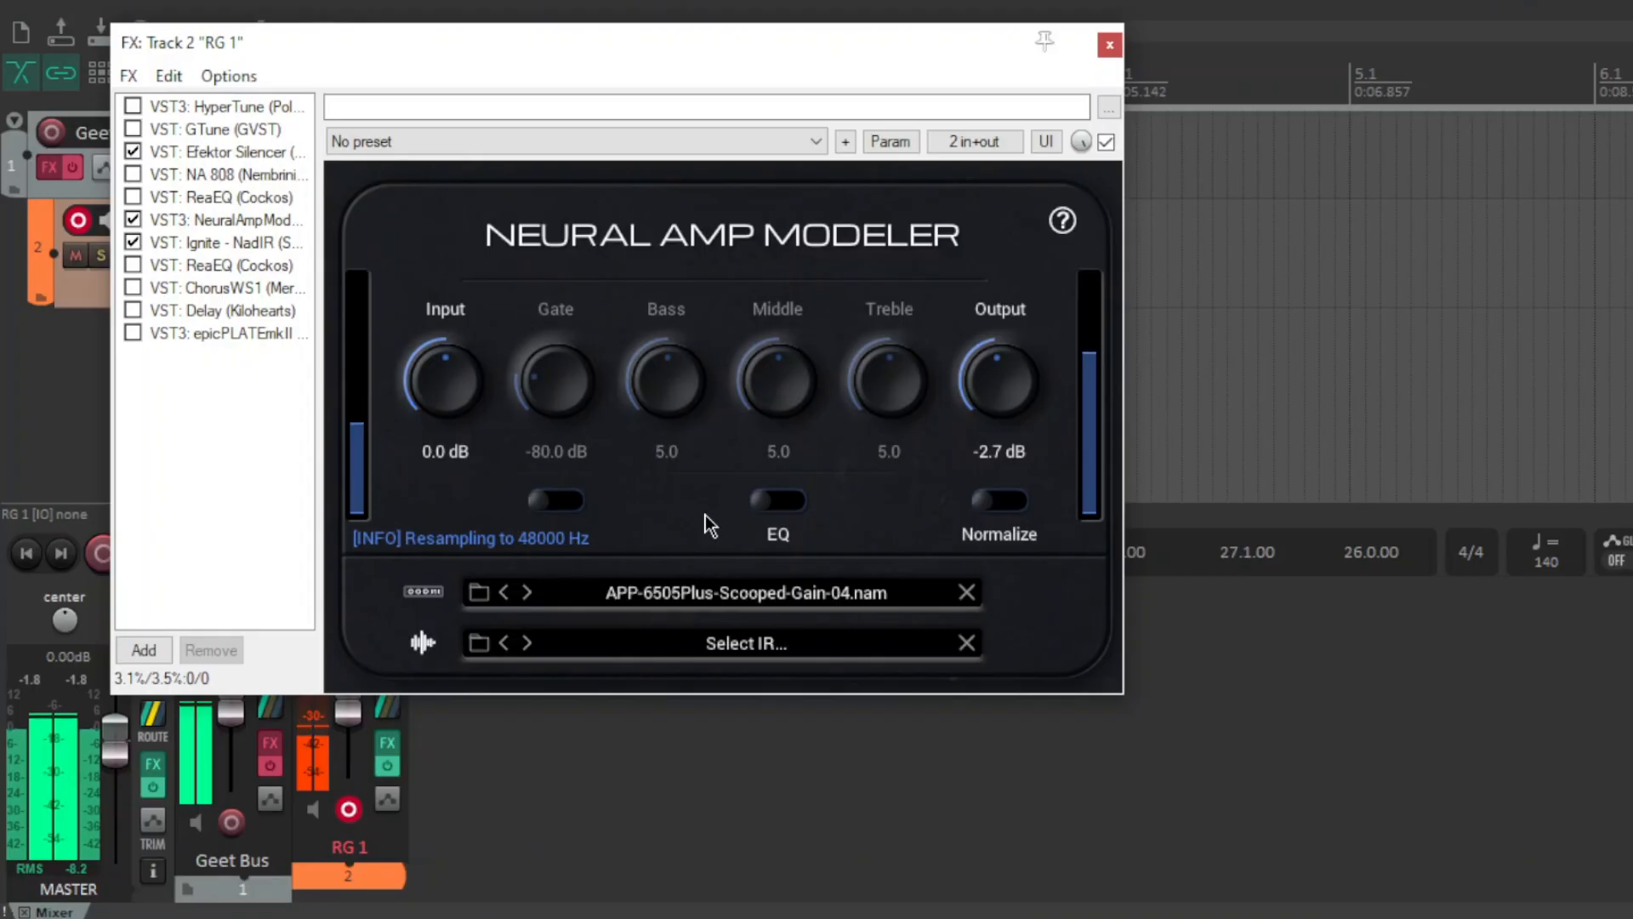
pyautogui.click(527, 593)
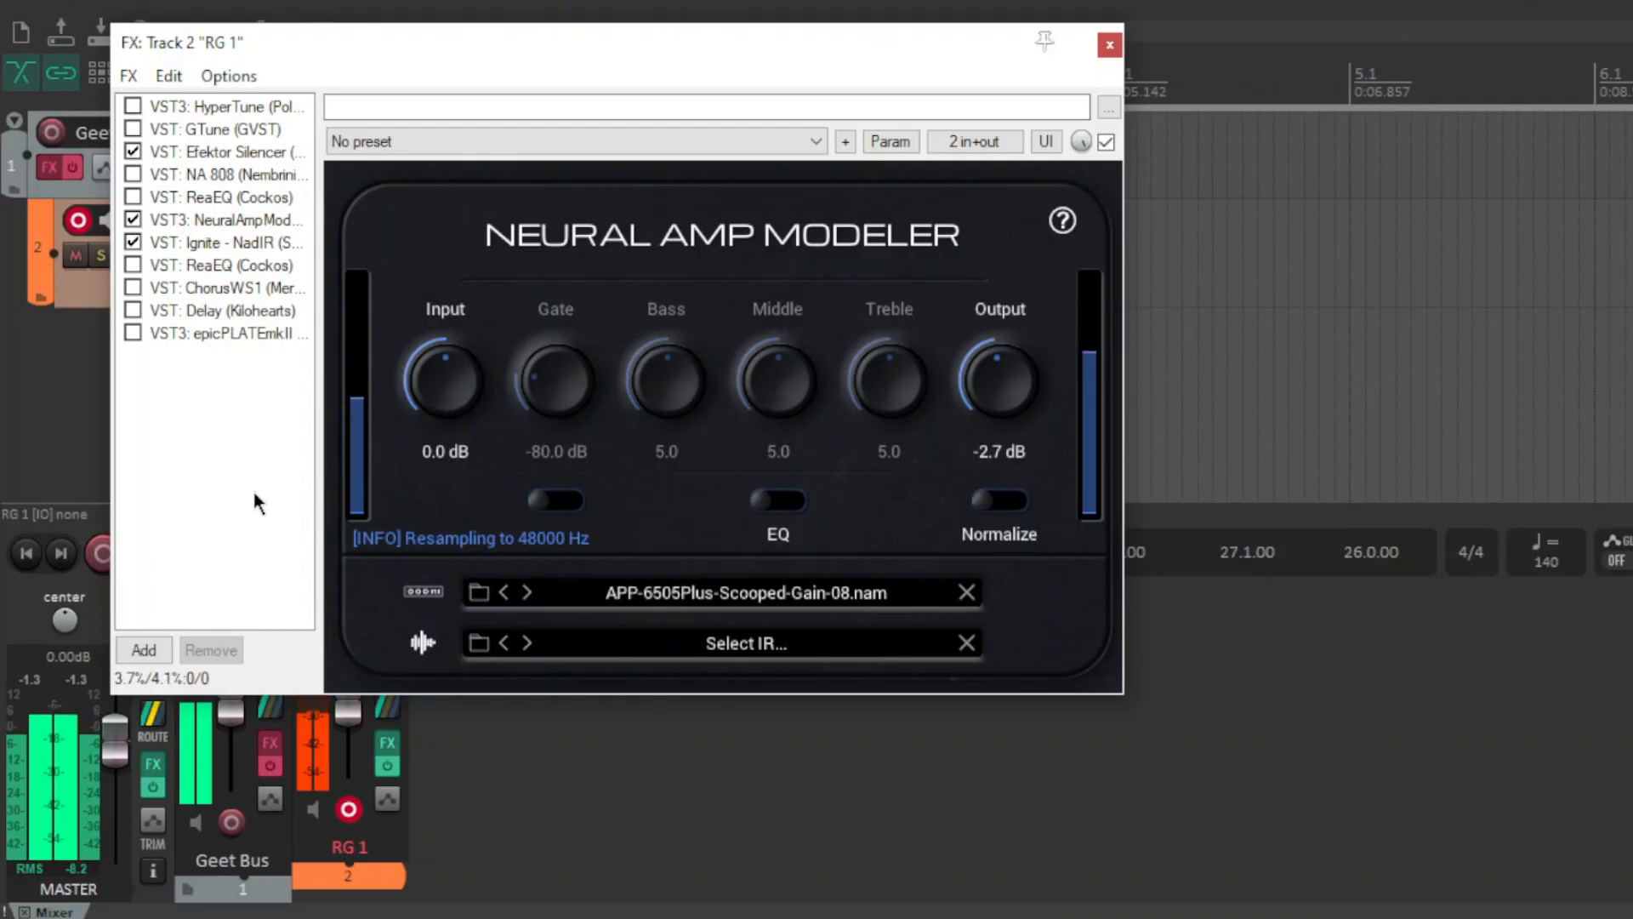
pyautogui.click(504, 593)
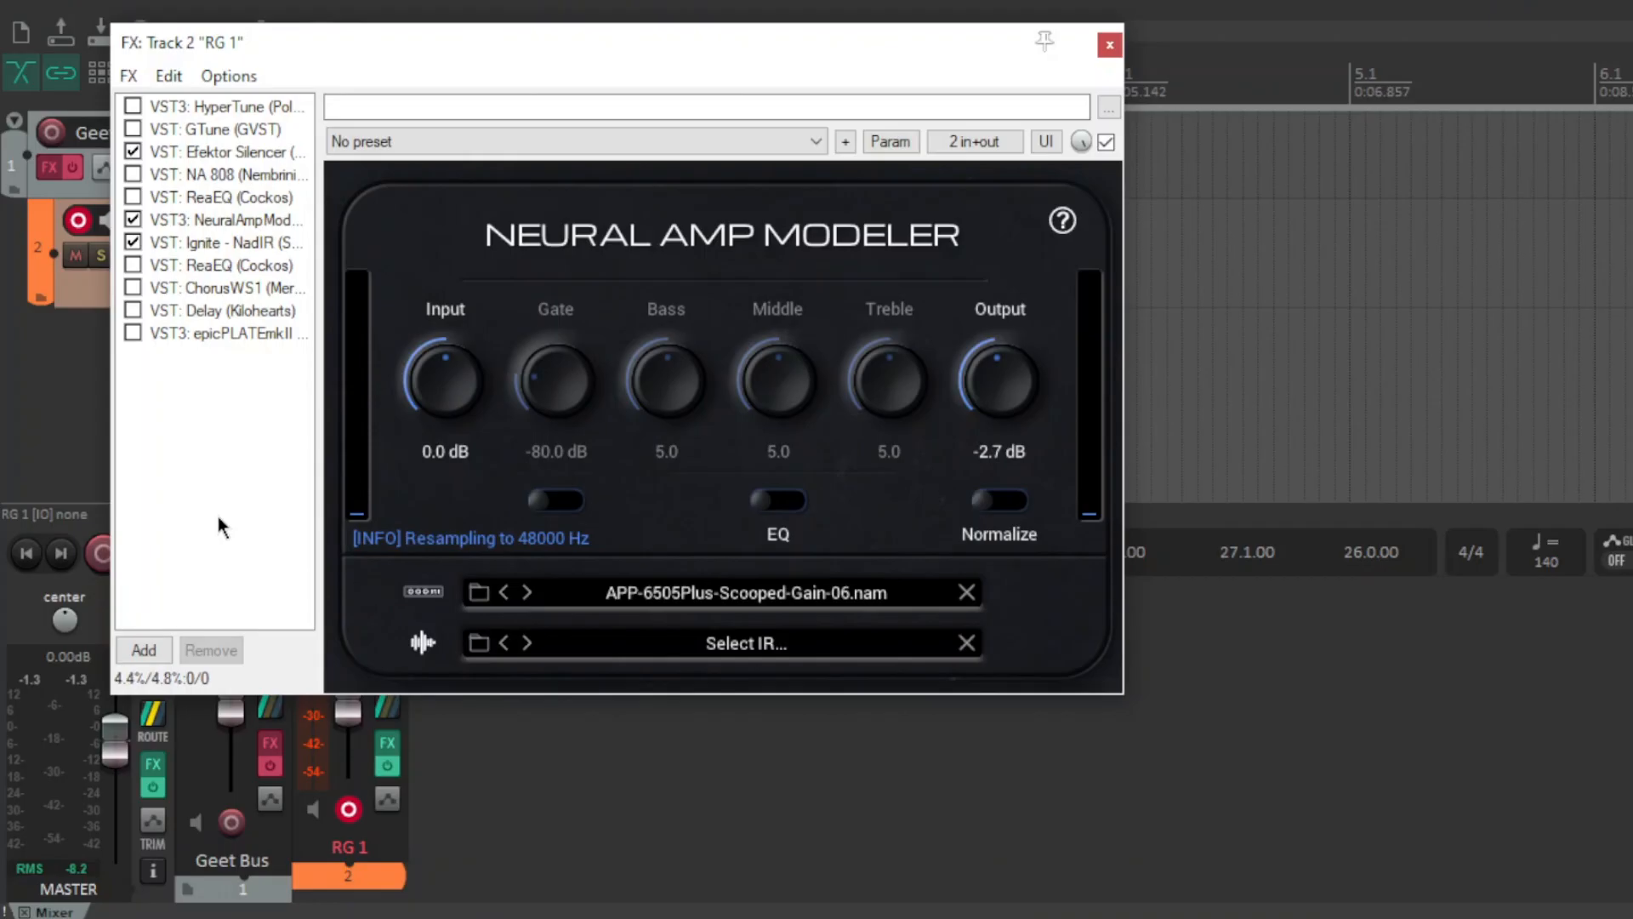
# Open ReaEQ and set band 1's high-pass frequency to about 230 Hz.
pyautogui.click(241, 203)
pyautogui.click(221, 408)
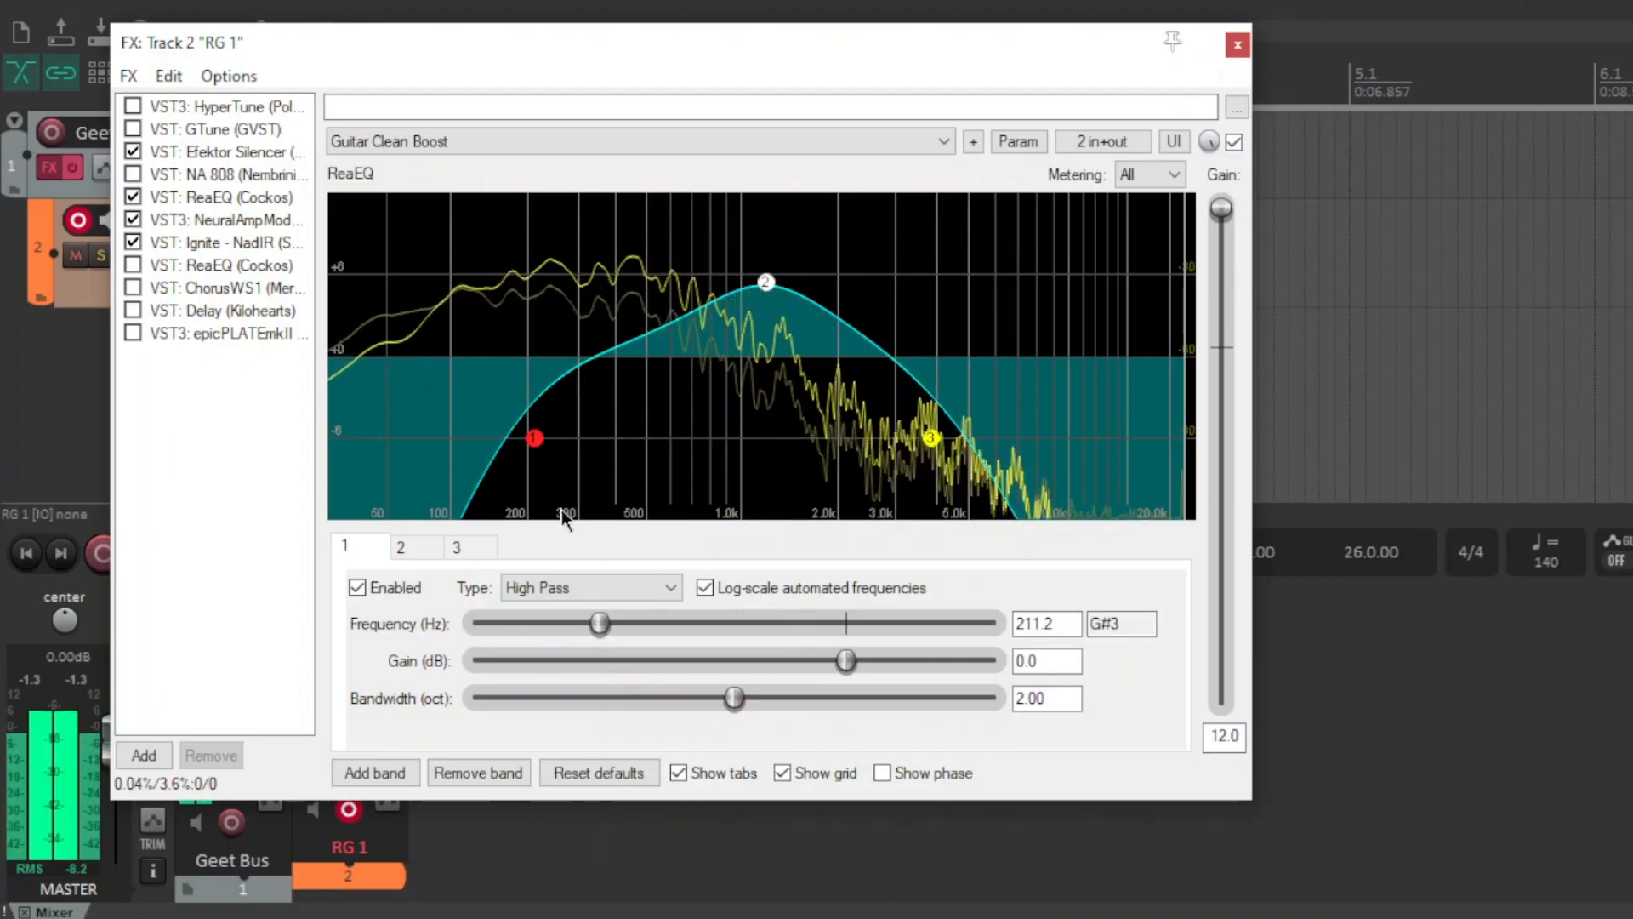
pyautogui.moveTo(604, 626); pyautogui.dragTo(575, 620)
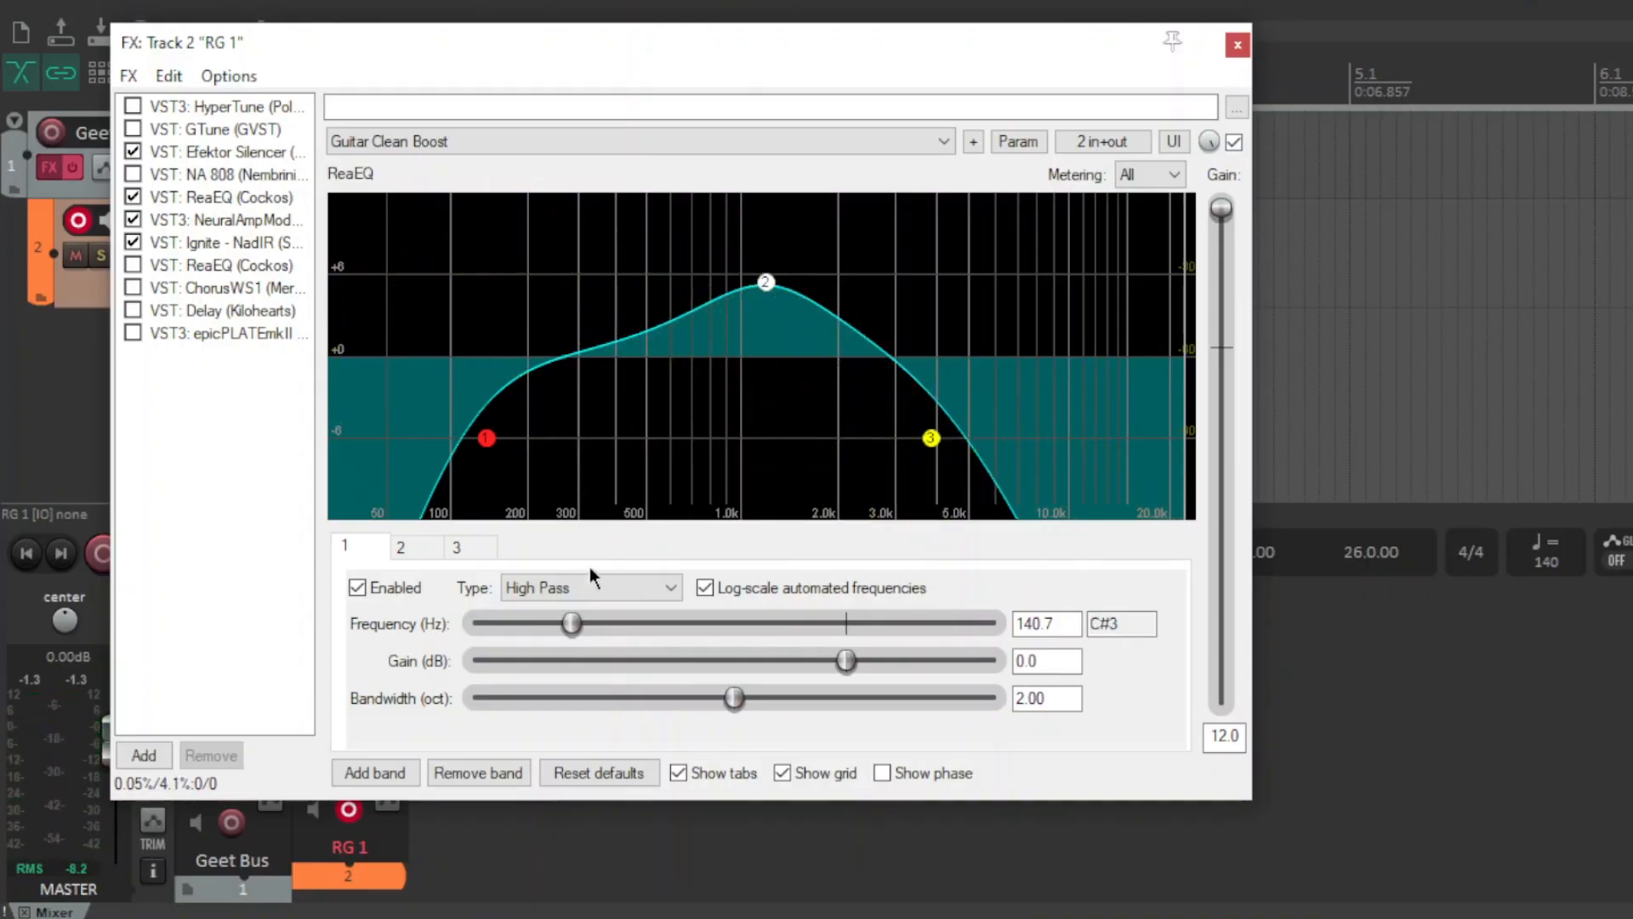
pyautogui.moveTo(573, 627); pyautogui.dragTo(609, 626)
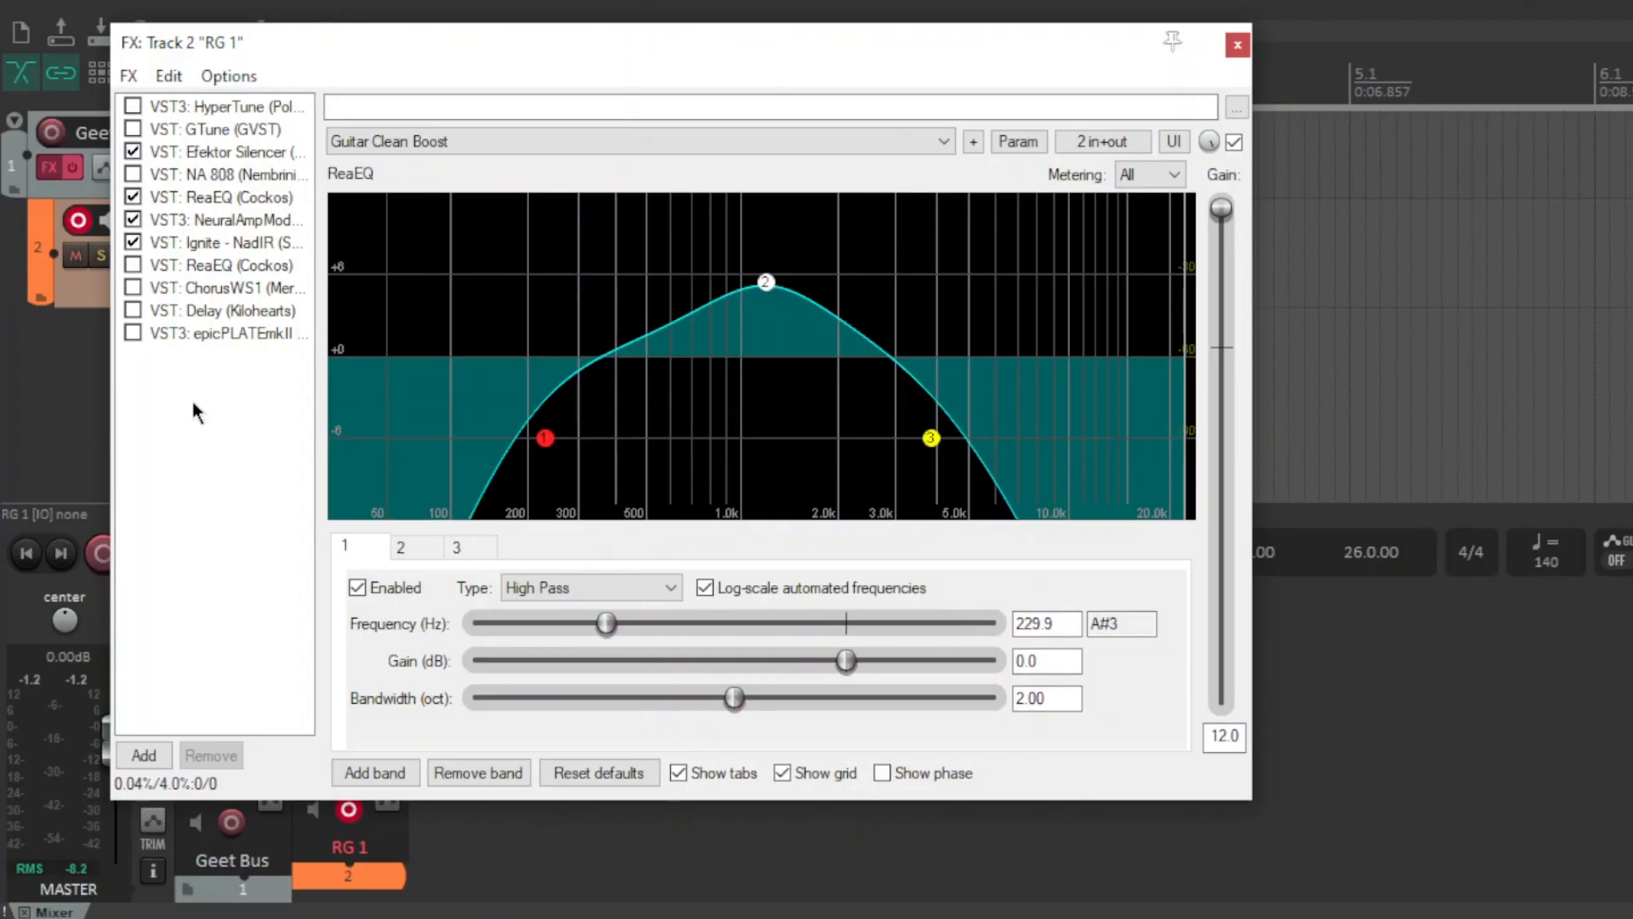
# Open the HyperTune plugin and enable it in the chain.
pyautogui.click(237, 107)
pyautogui.moveTo(670, 356); pyautogui.dragTo(670, 361)
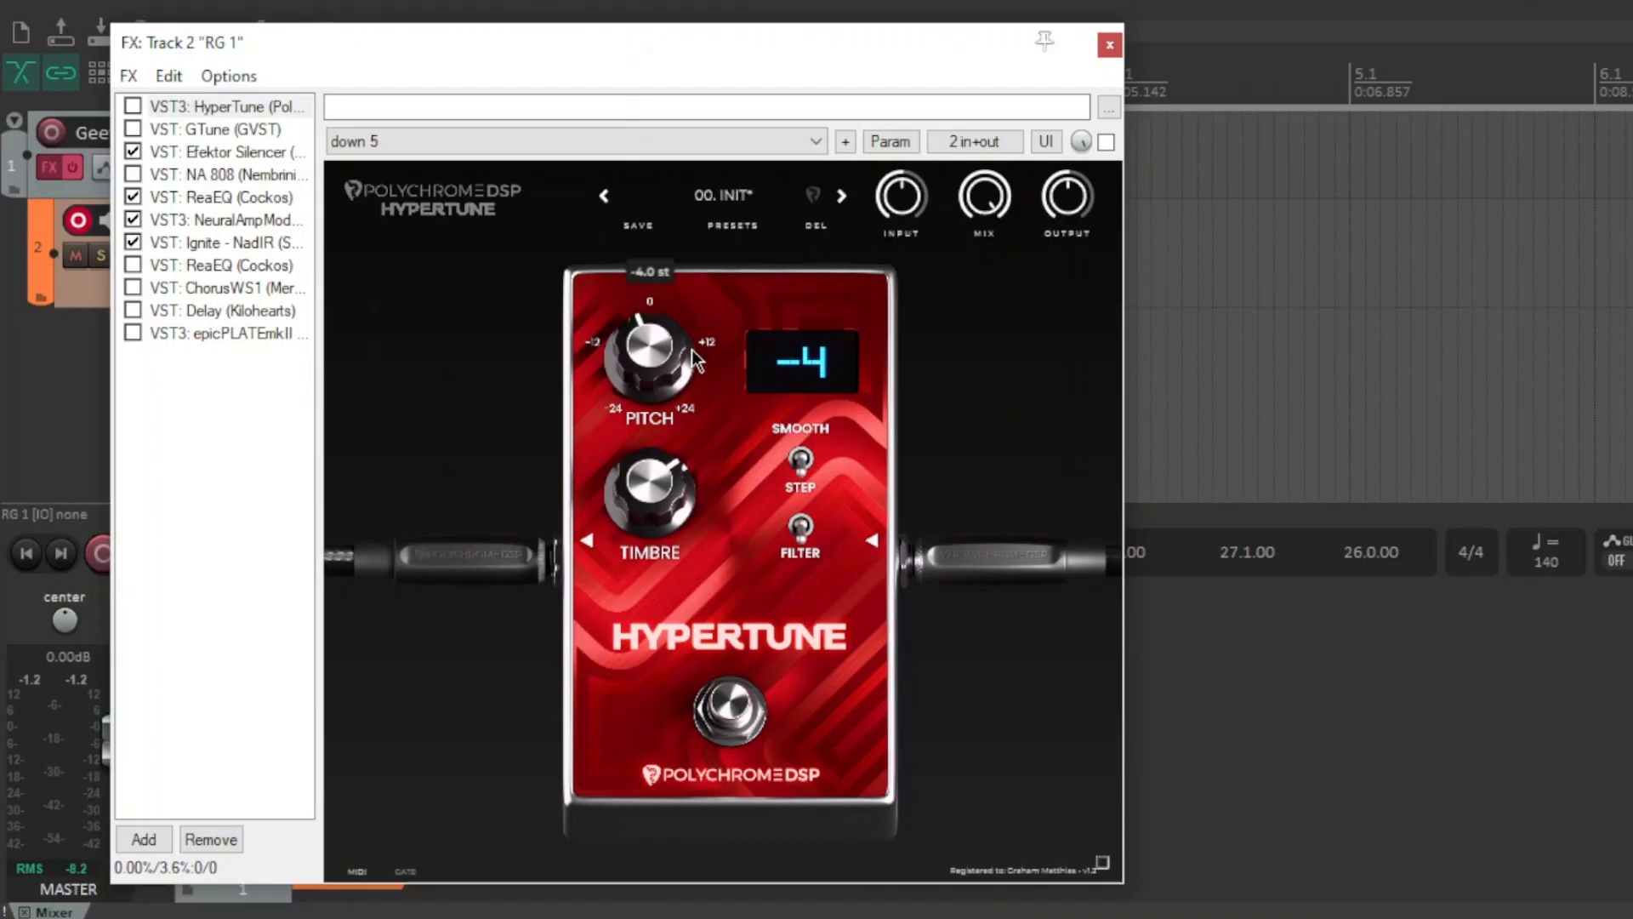
pyautogui.click(136, 104)
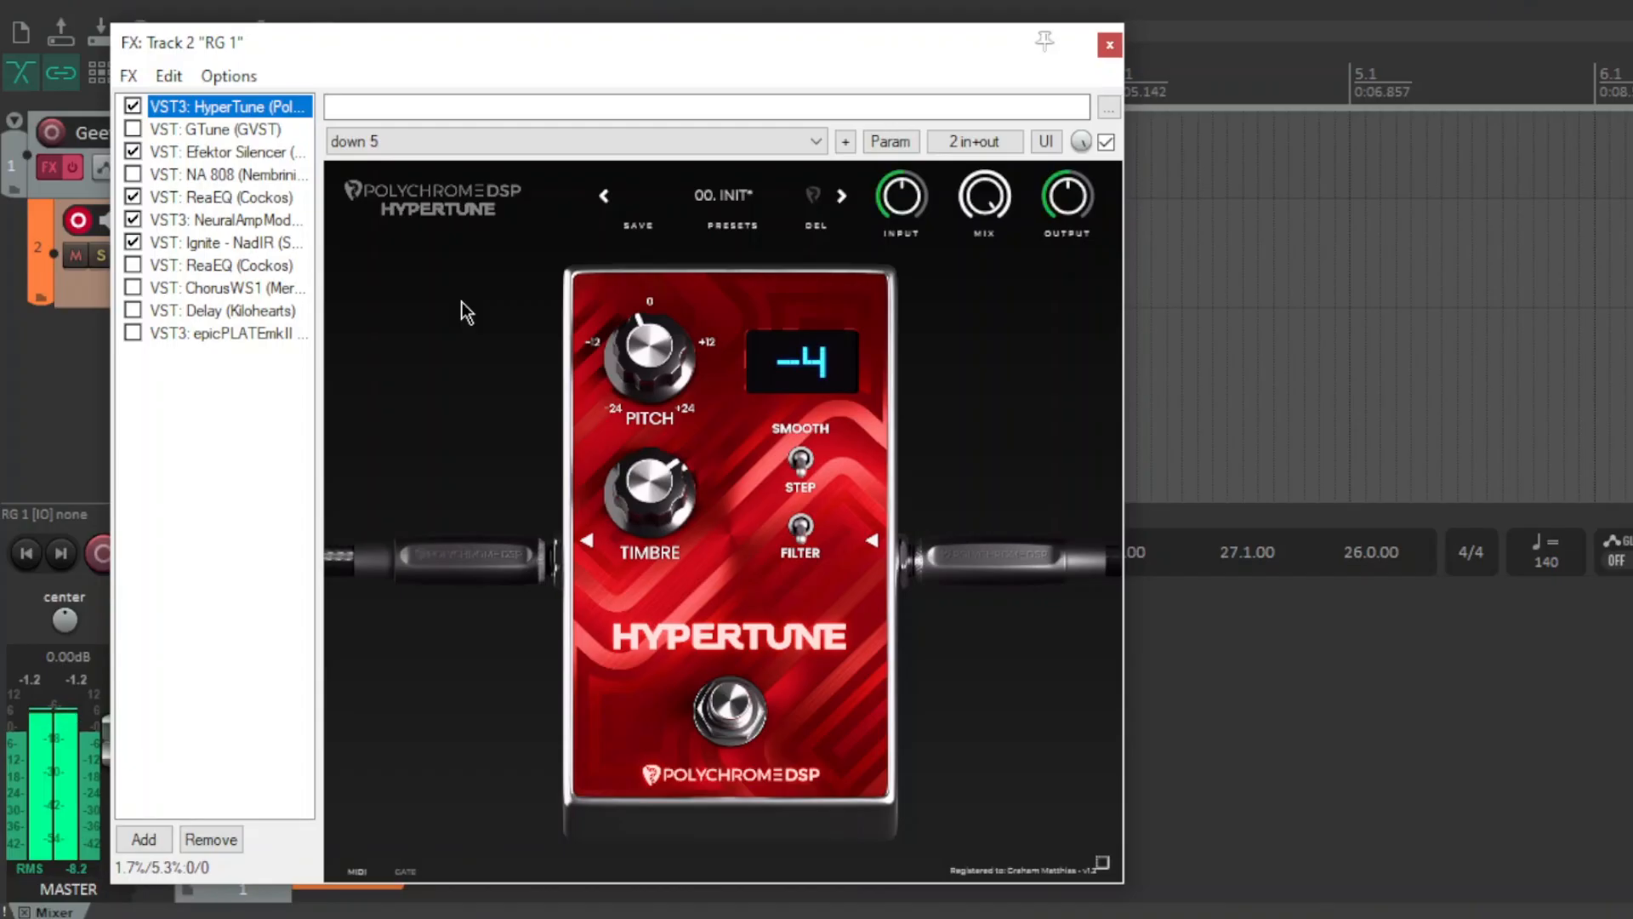
# Return to ReaEQ, start playback and raise the high-pass frequency to about 331 Hz.
pyautogui.click(234, 197)
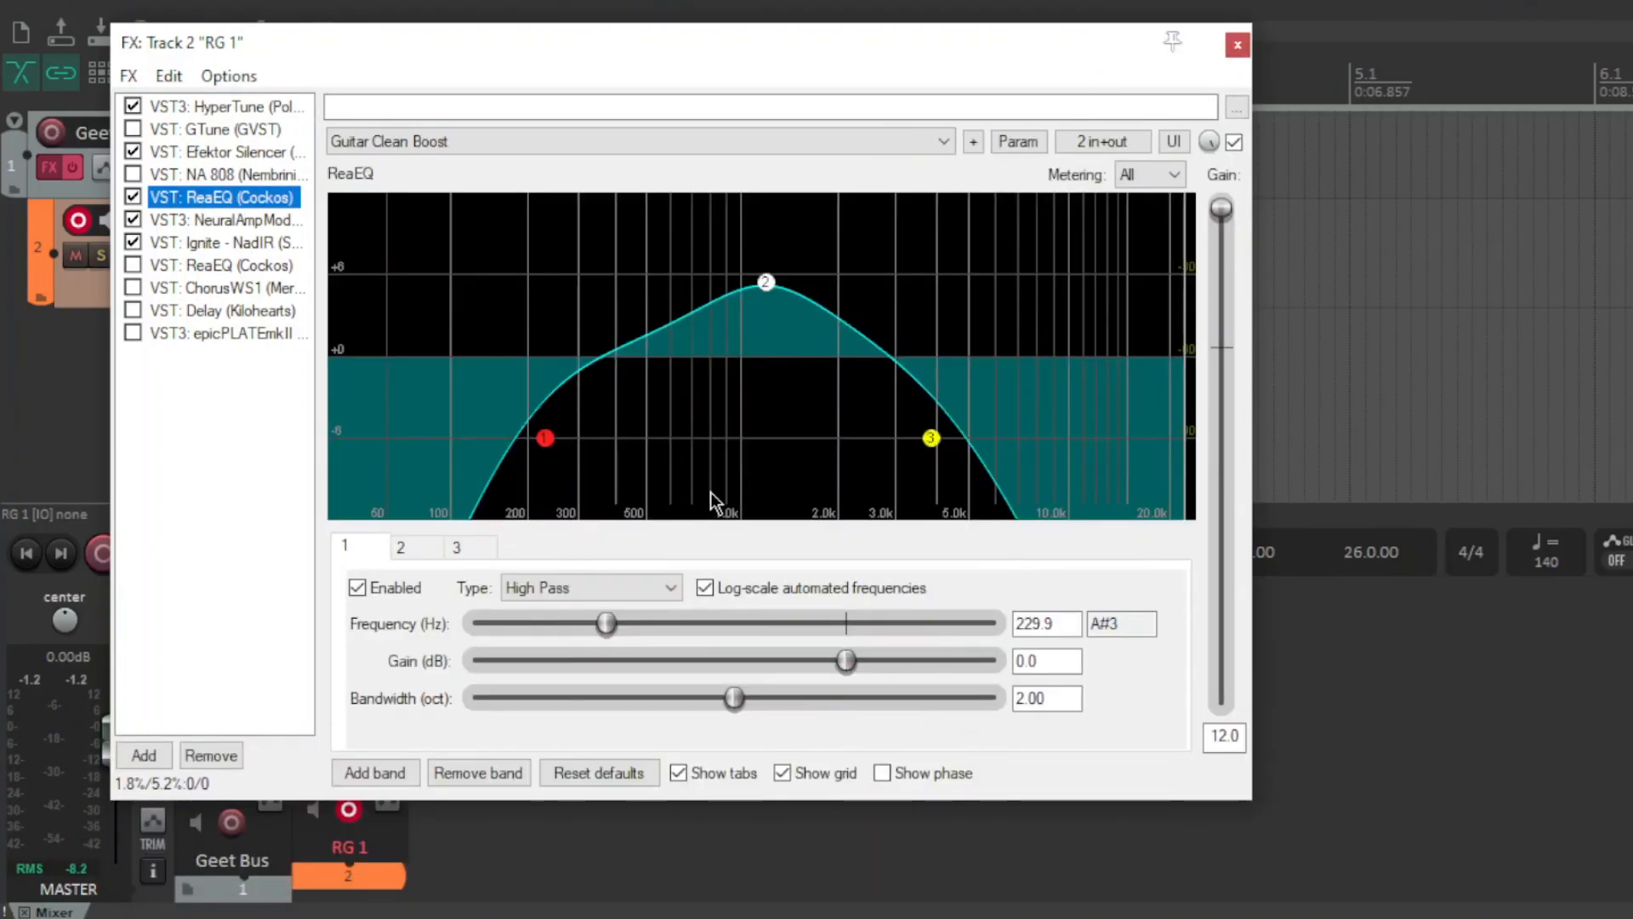
pyautogui.moveTo(610, 630); pyautogui.dragTo(618, 625)
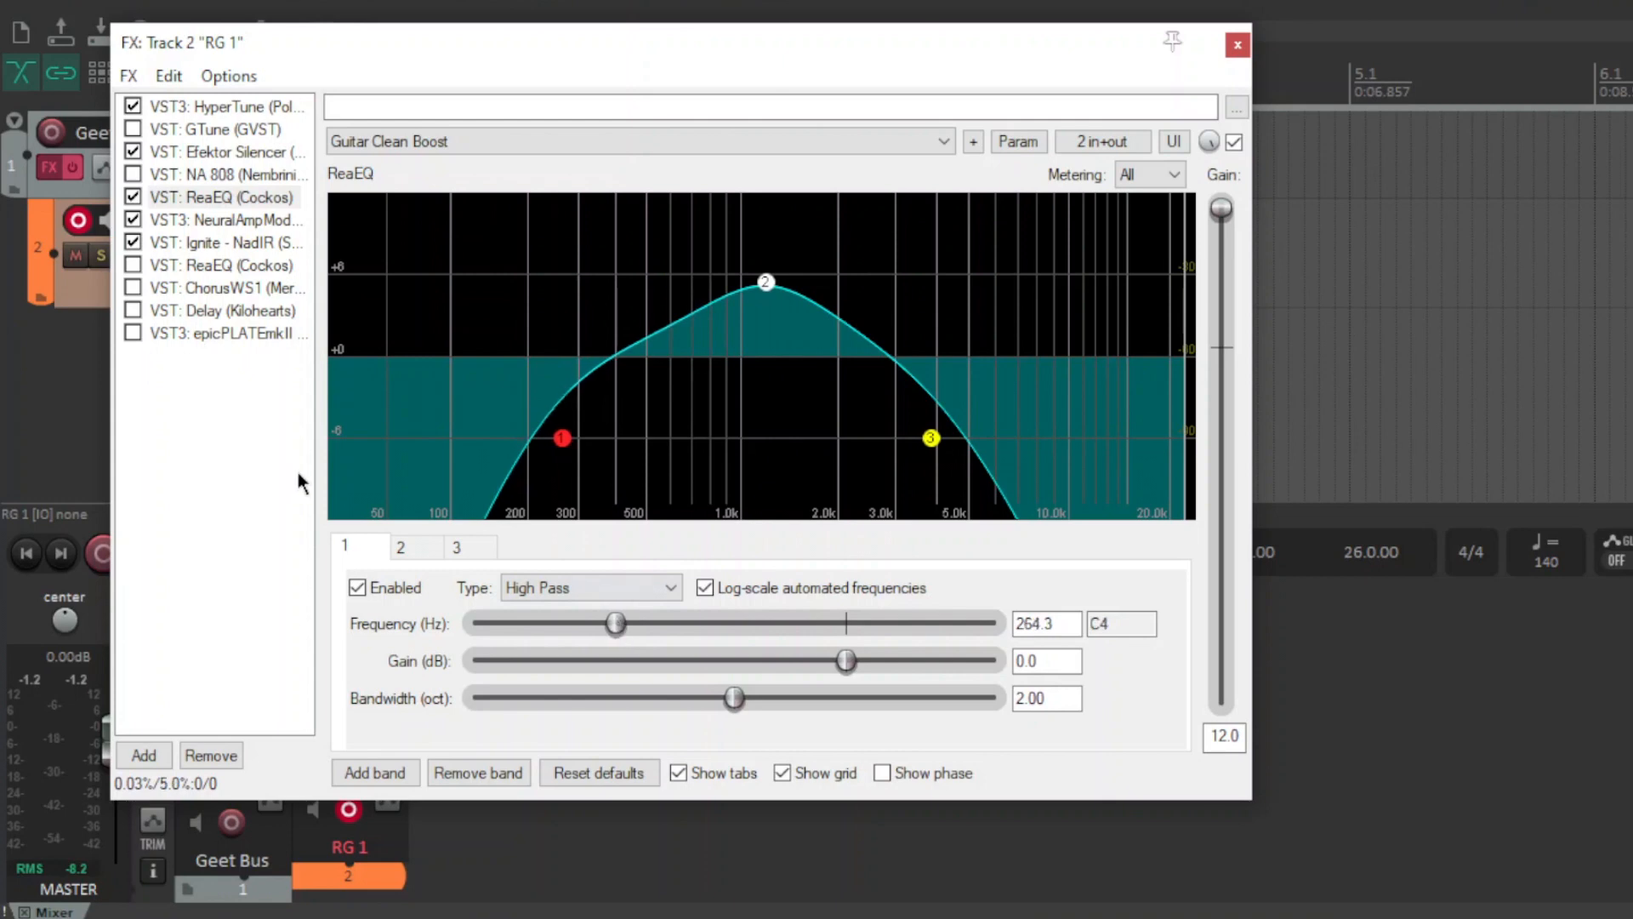
pyautogui.press('space')
pyautogui.moveTo(611, 623); pyautogui.dragTo(632, 623)
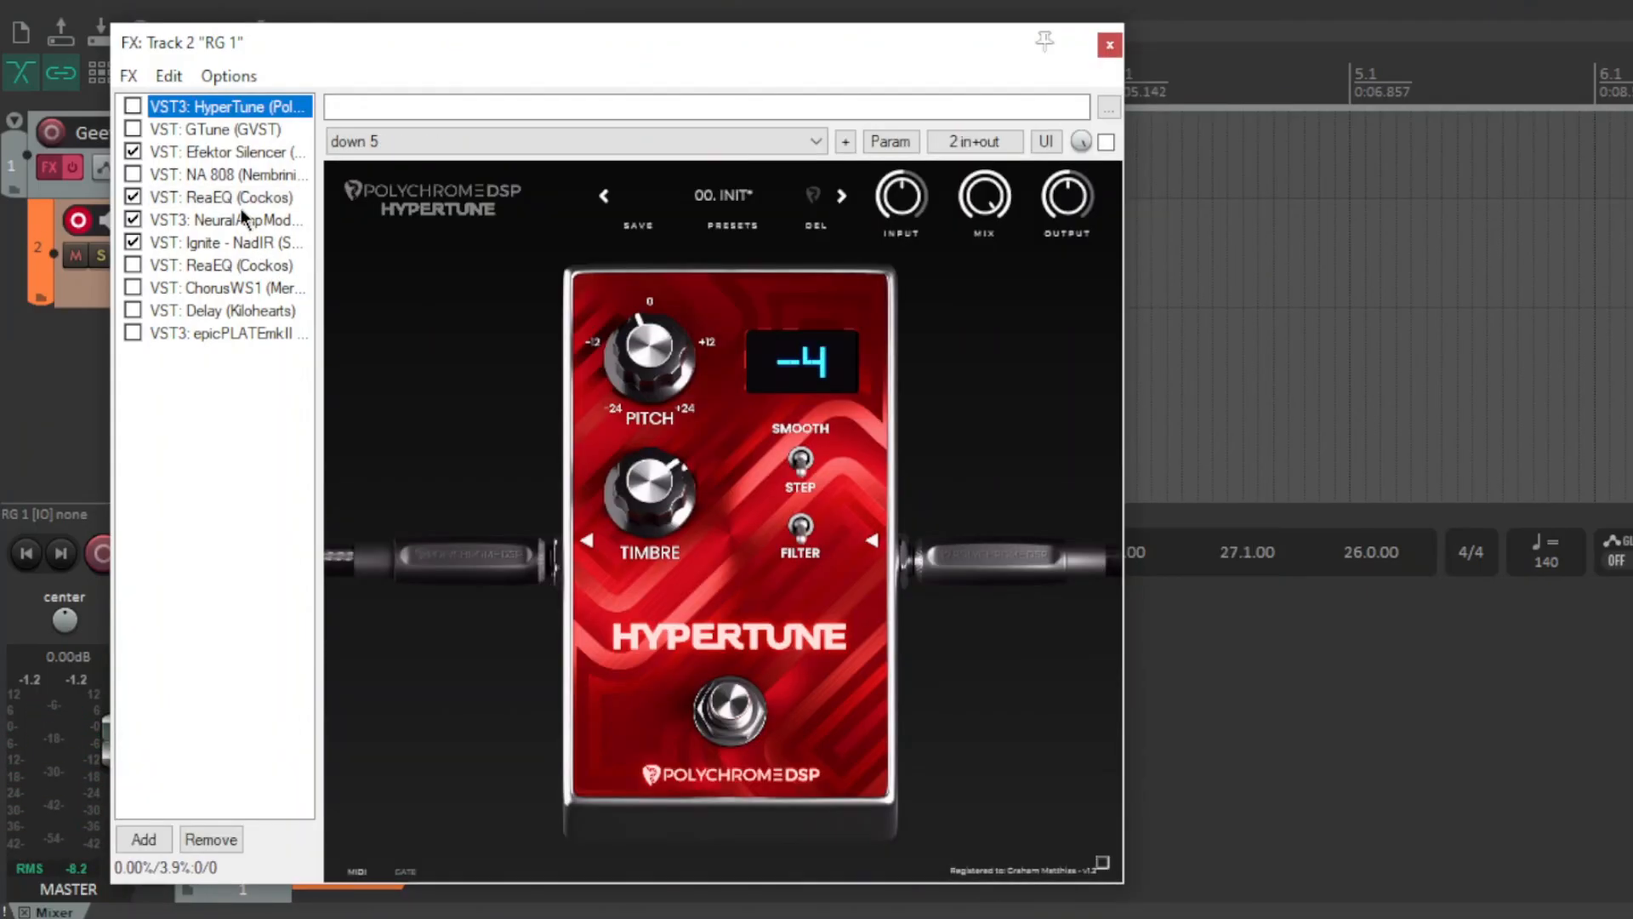
# Switch between Neural Amp Modeler and ReaEQ, then lower the high-pass frequency to about 188 Hz.
pyautogui.click(241, 208)
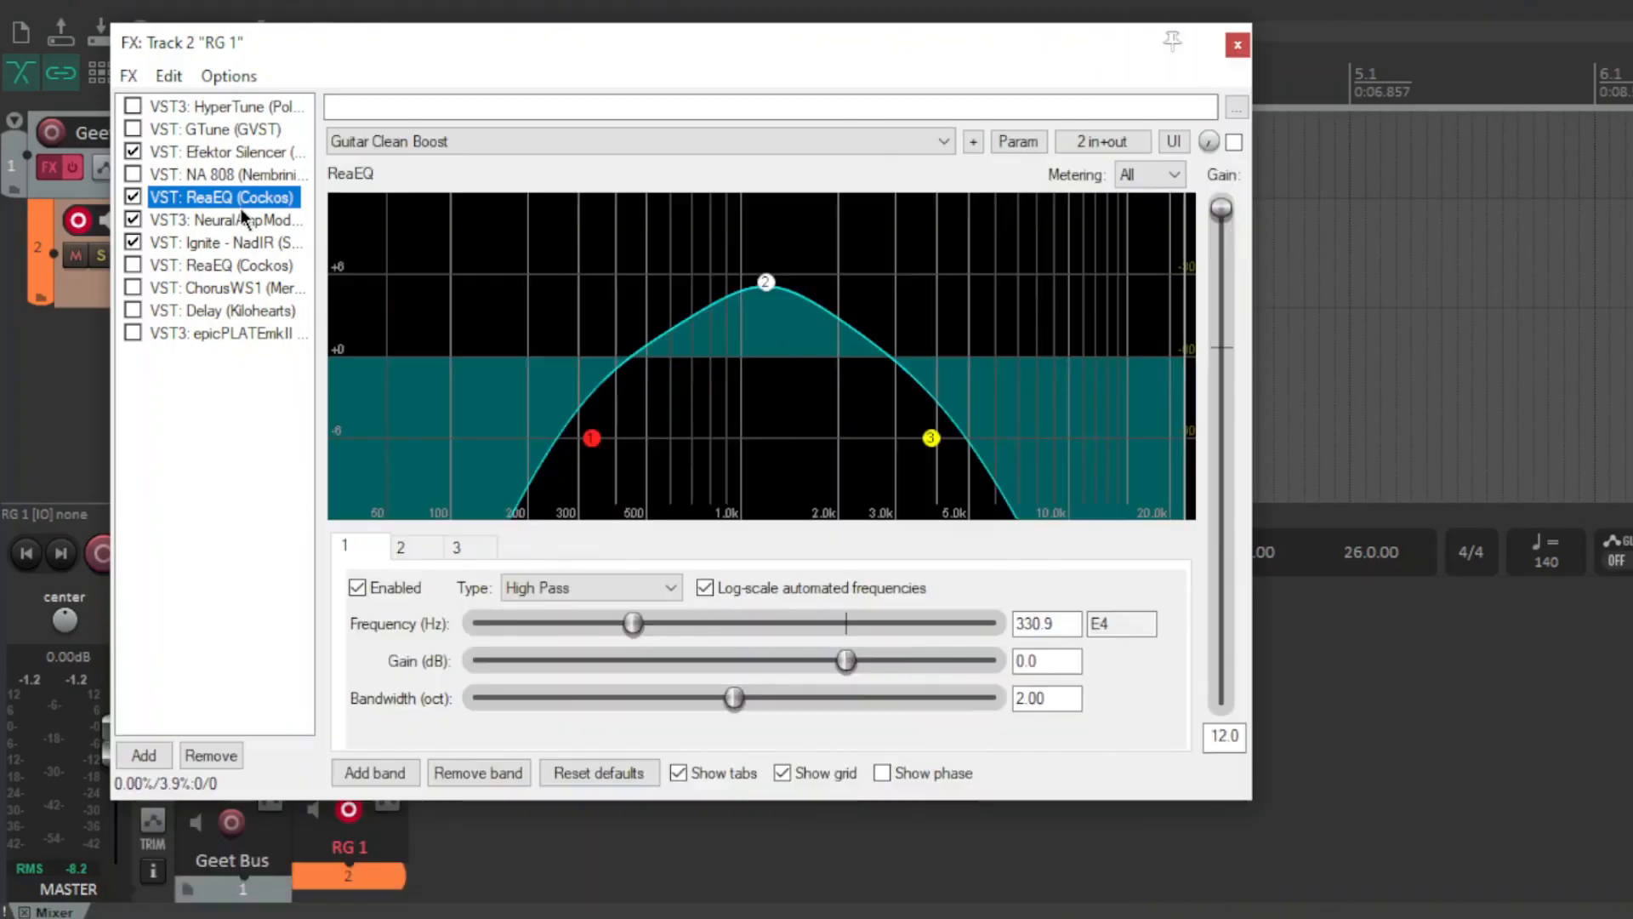
pyautogui.click(241, 220)
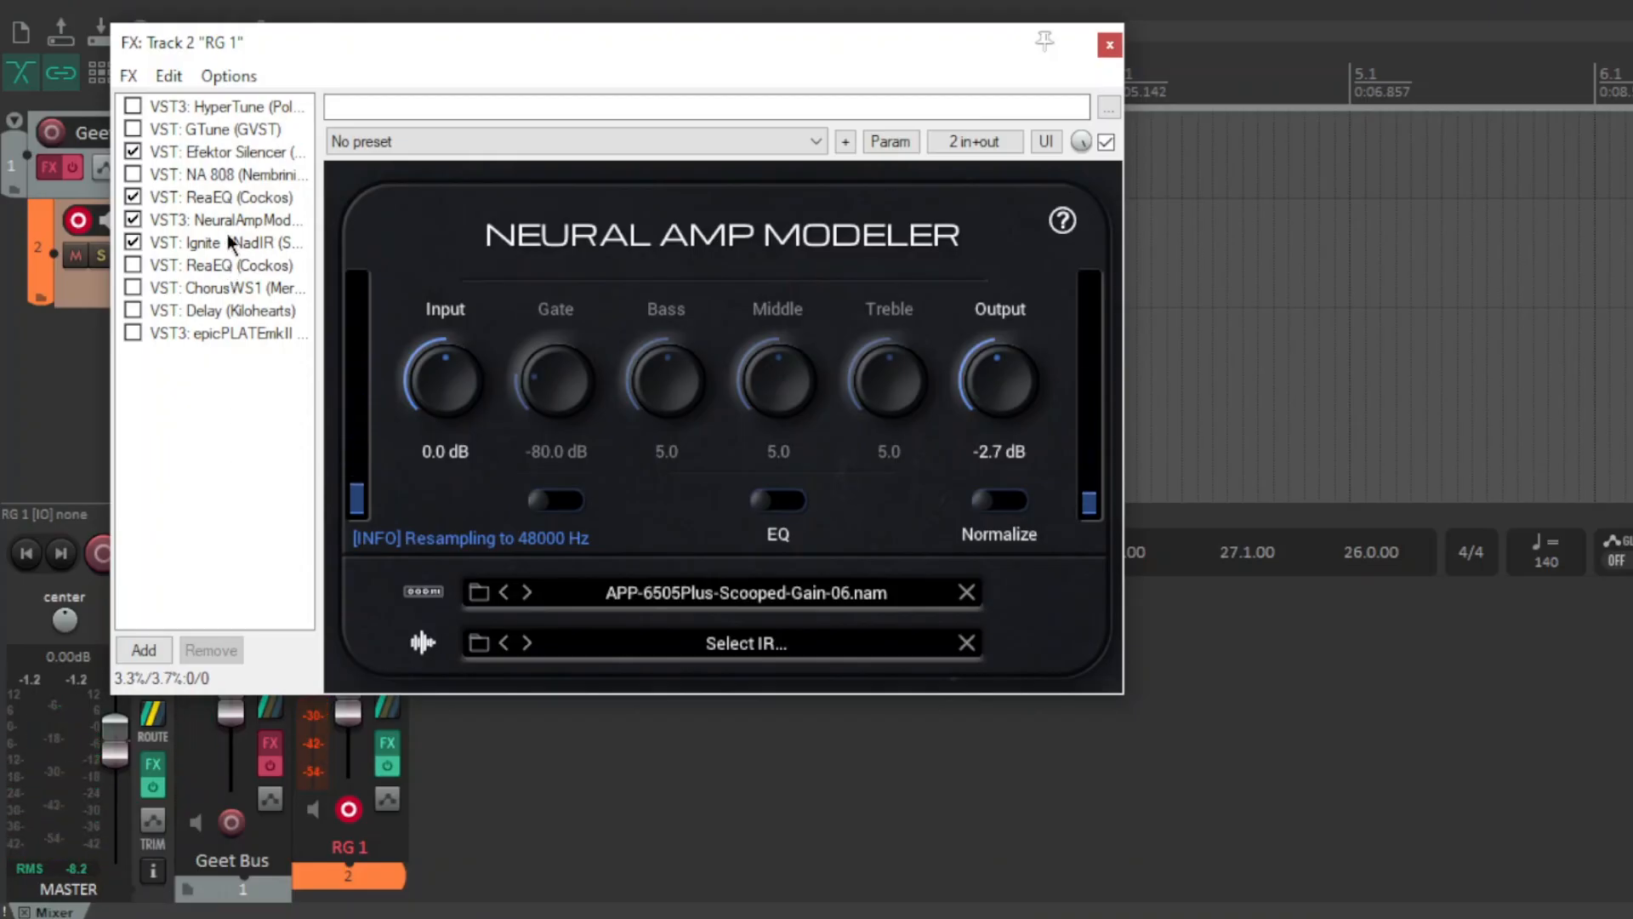
pyautogui.click(226, 196)
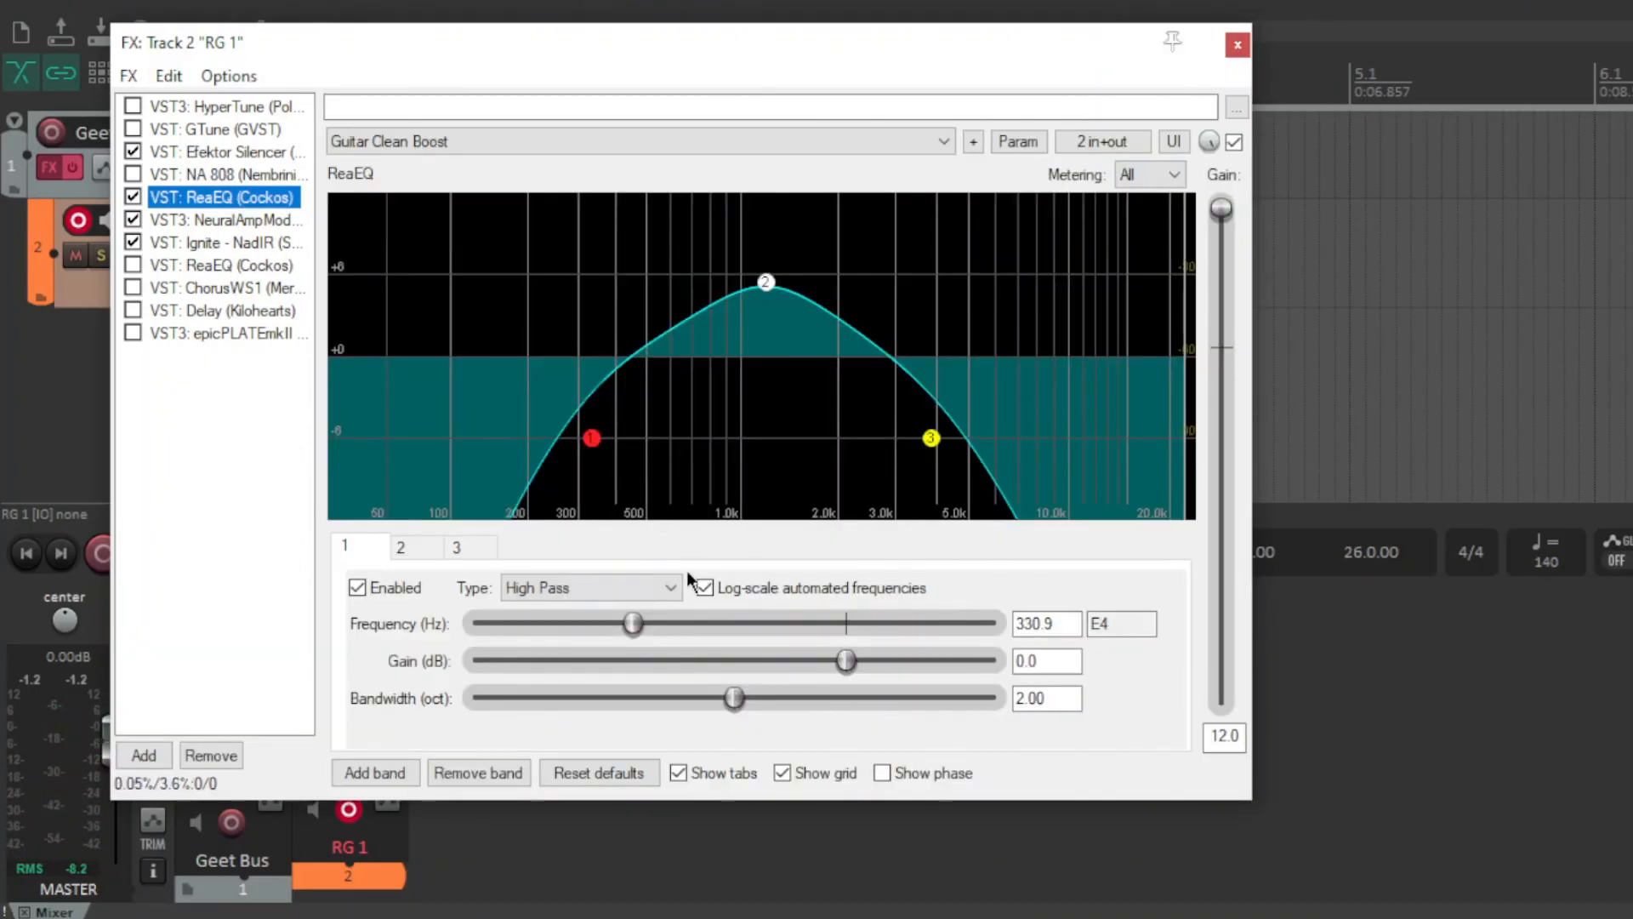
pyautogui.moveTo(637, 621); pyautogui.dragTo(593, 627)
pyautogui.click(263, 516)
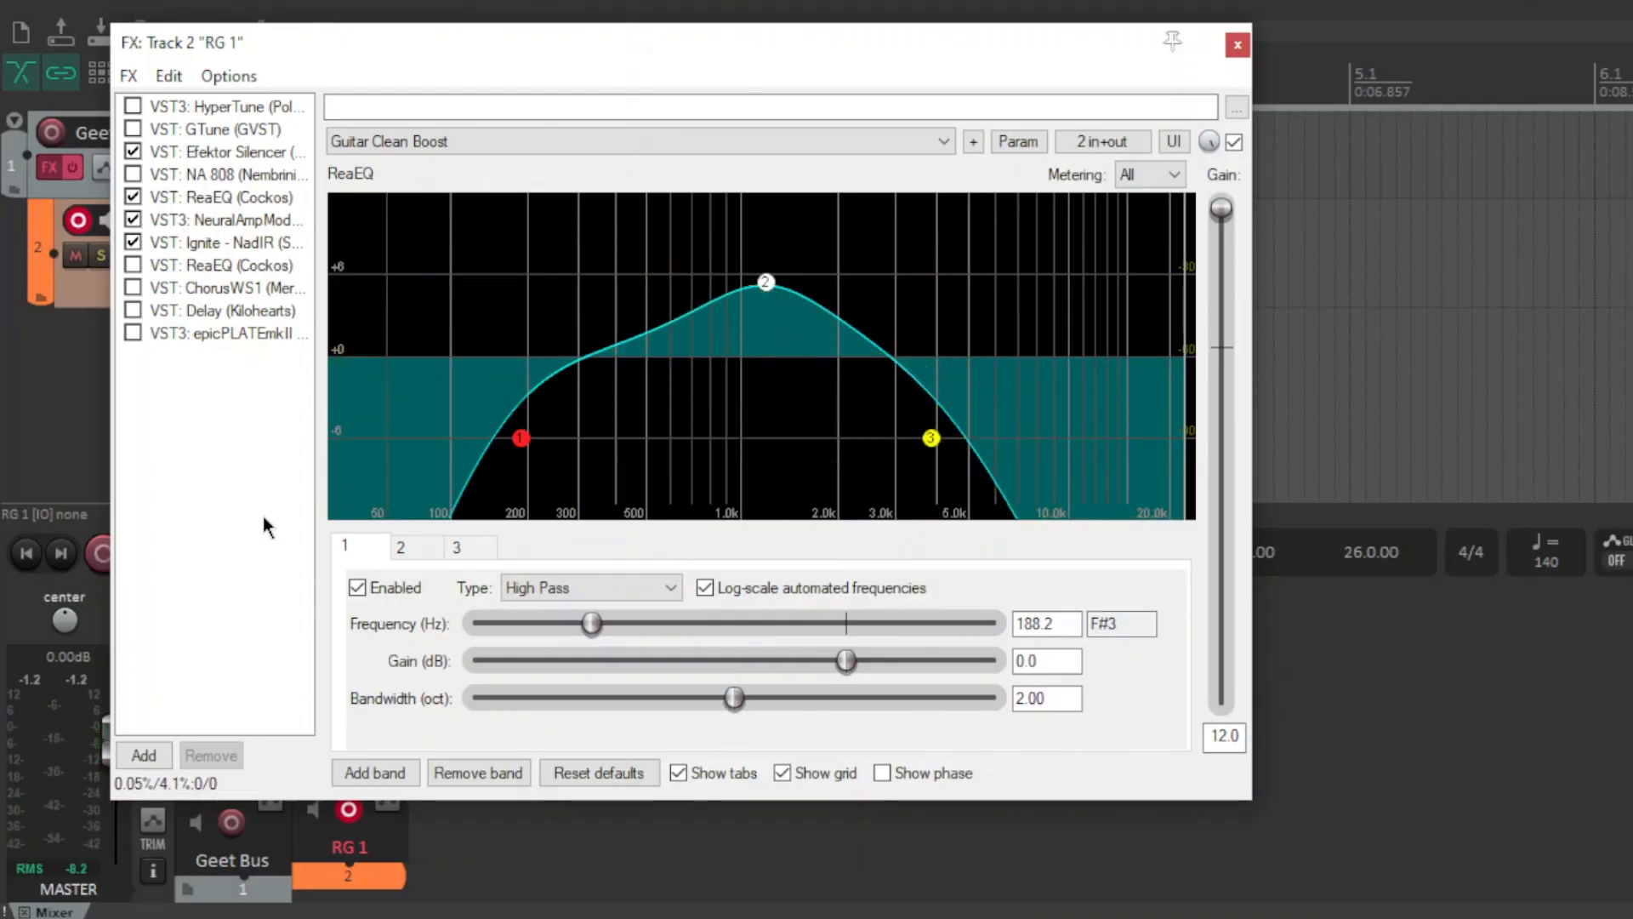
# Select ReaEQ band 2 and move its peak frequency to about 877 Hz.
pyautogui.click(766, 283)
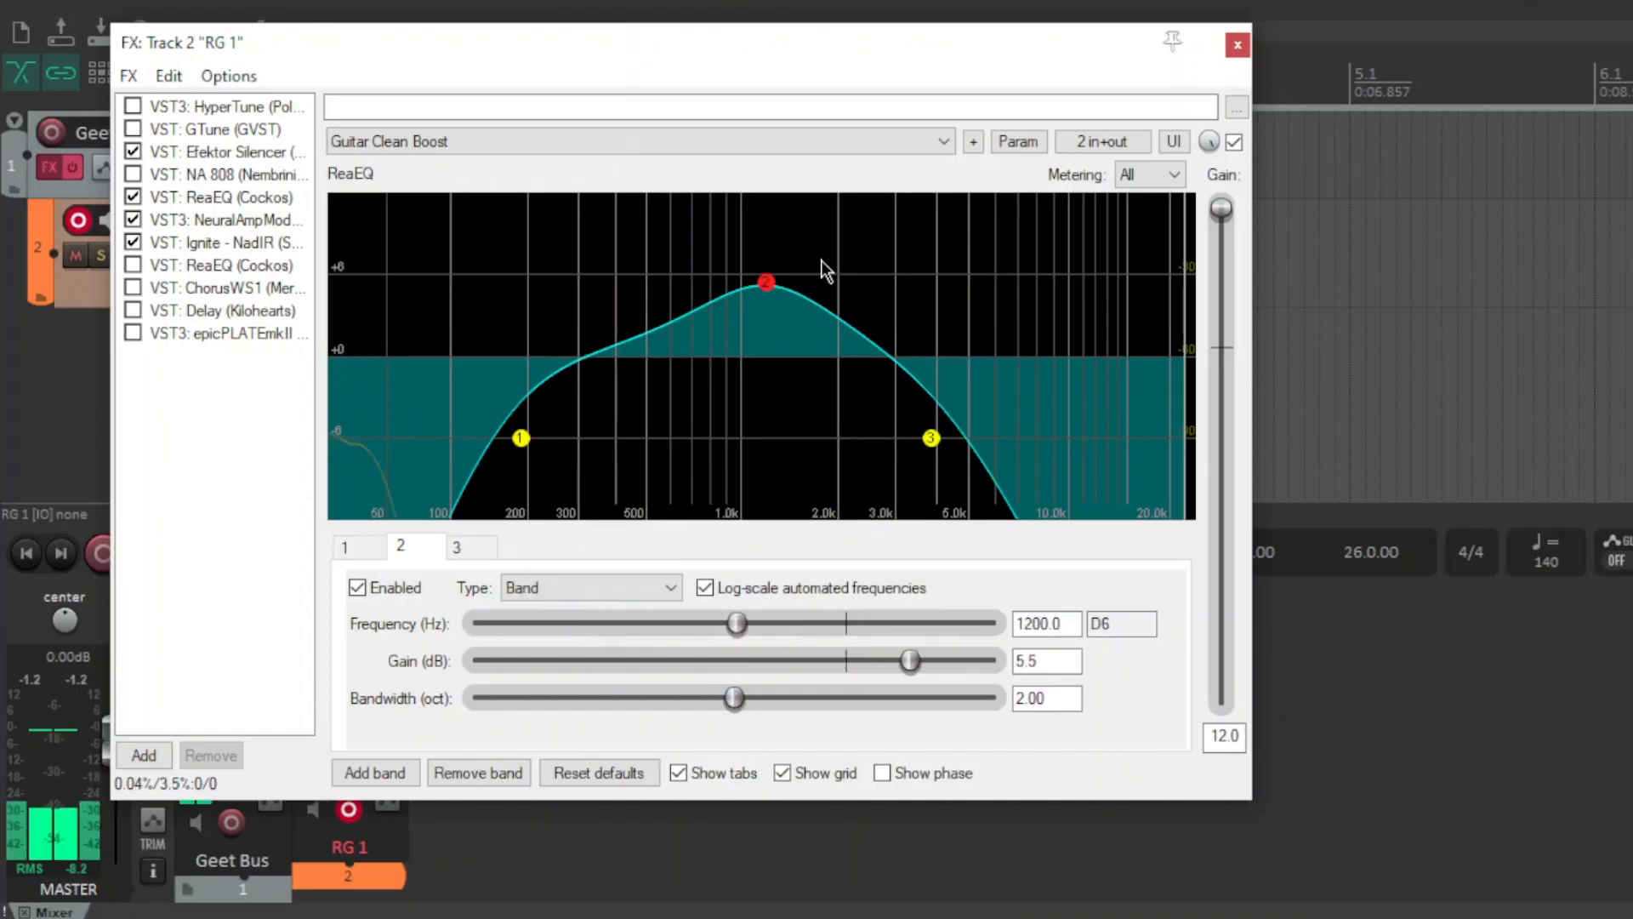
pyautogui.moveTo(748, 629); pyautogui.dragTo(711, 633)
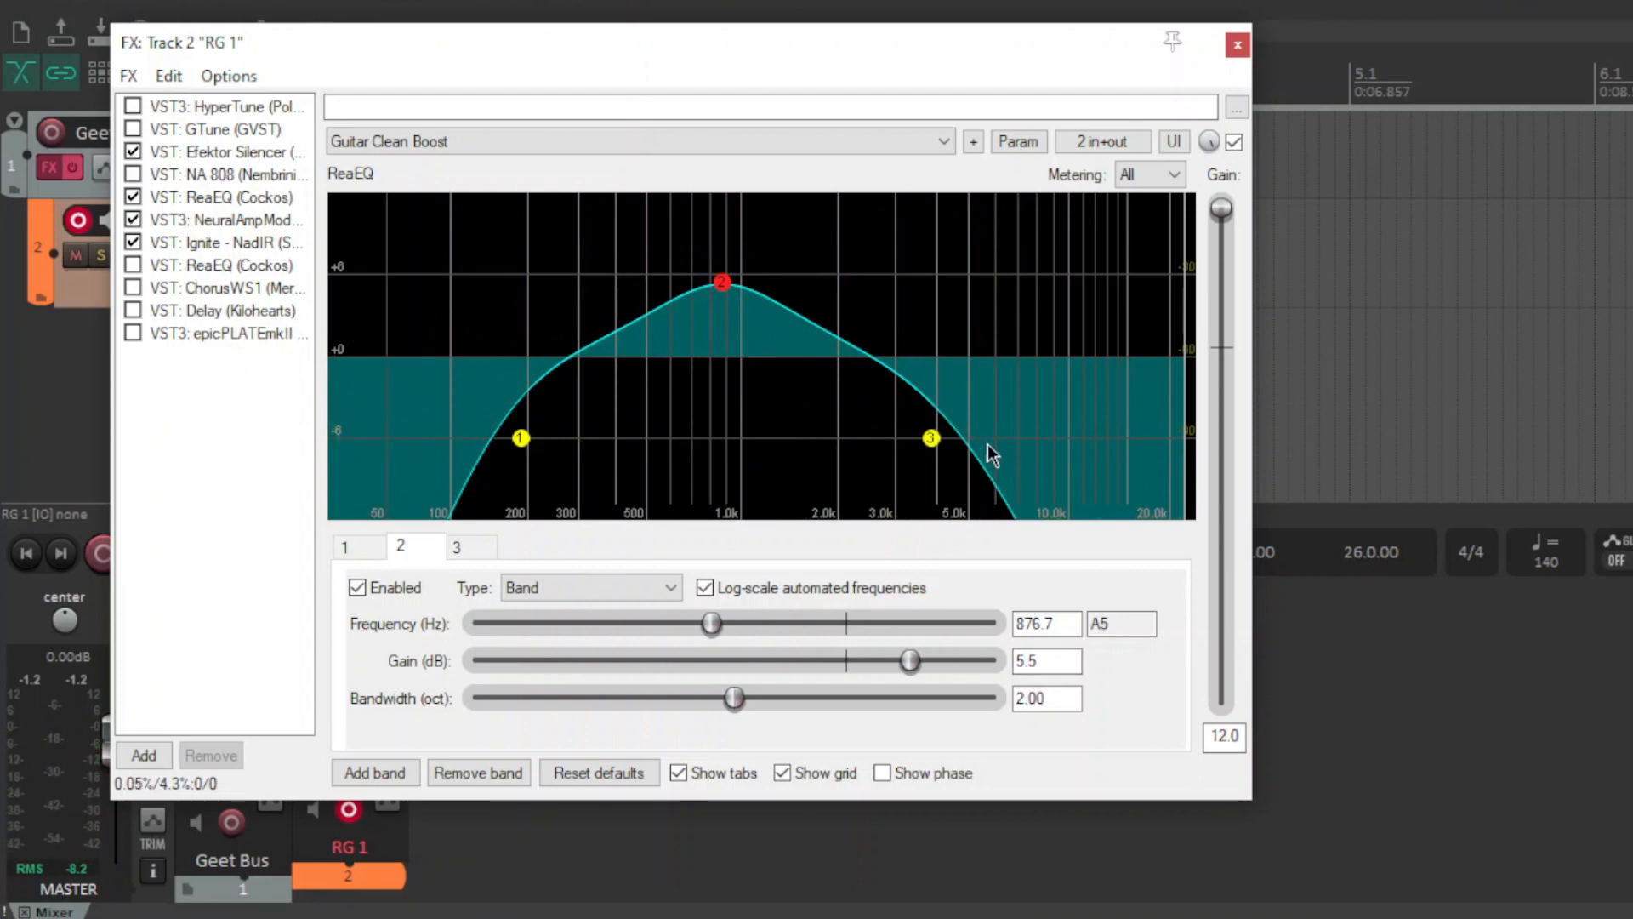
# Select band 3 and lower its low-pass frequency to about 1842 Hz.
pyautogui.click(931, 437)
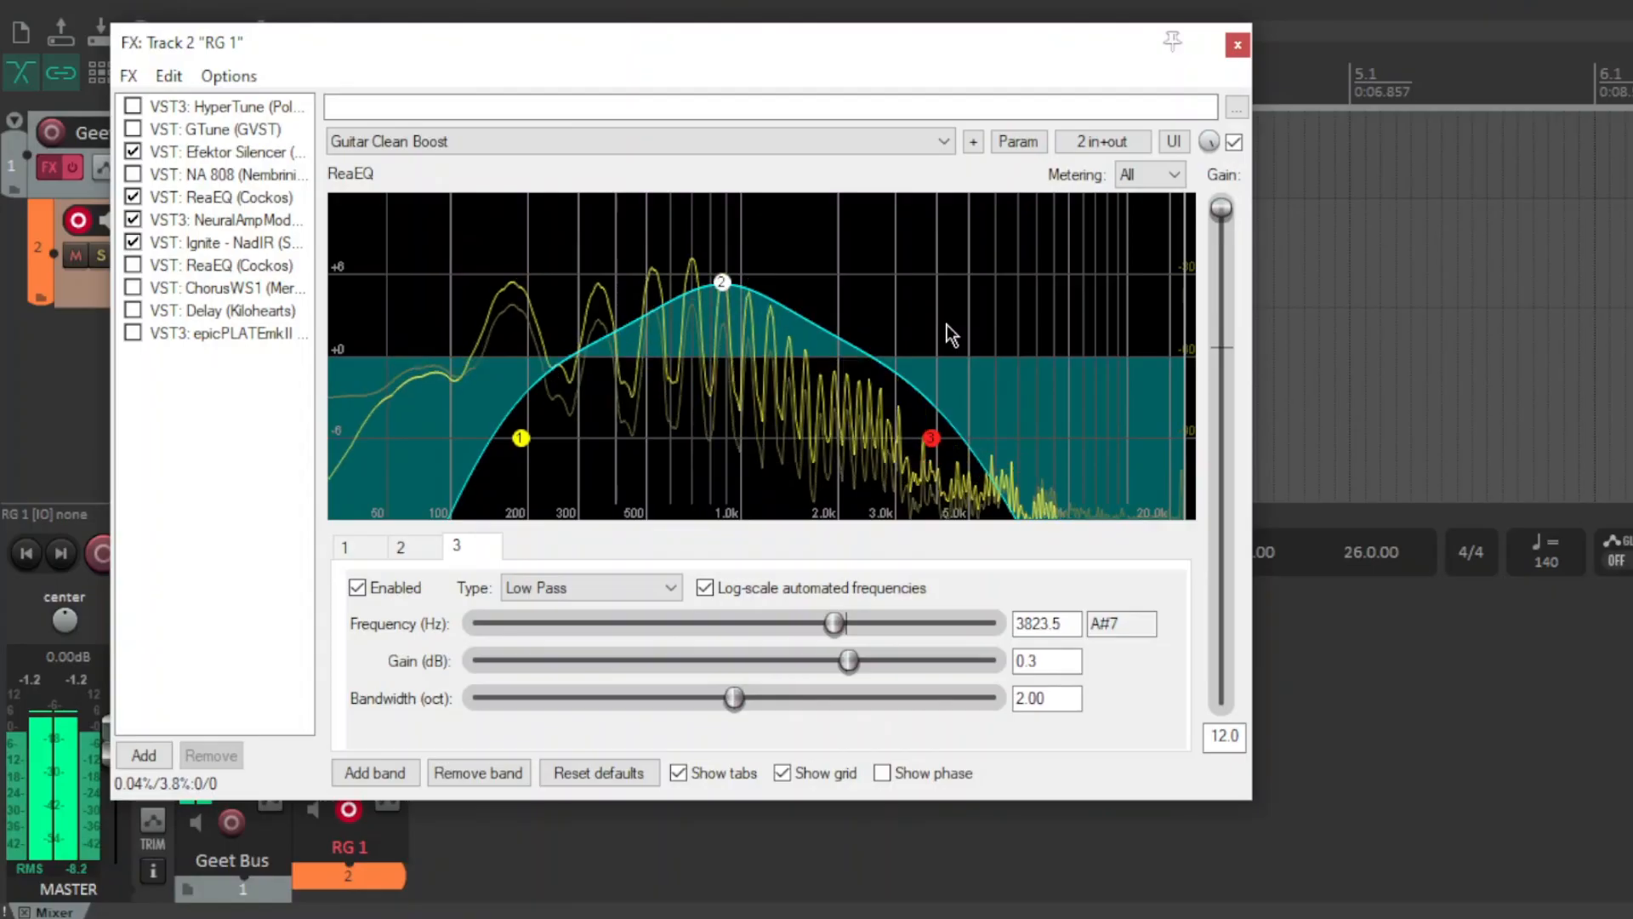
pyautogui.moveTo(835, 629); pyautogui.dragTo(794, 627)
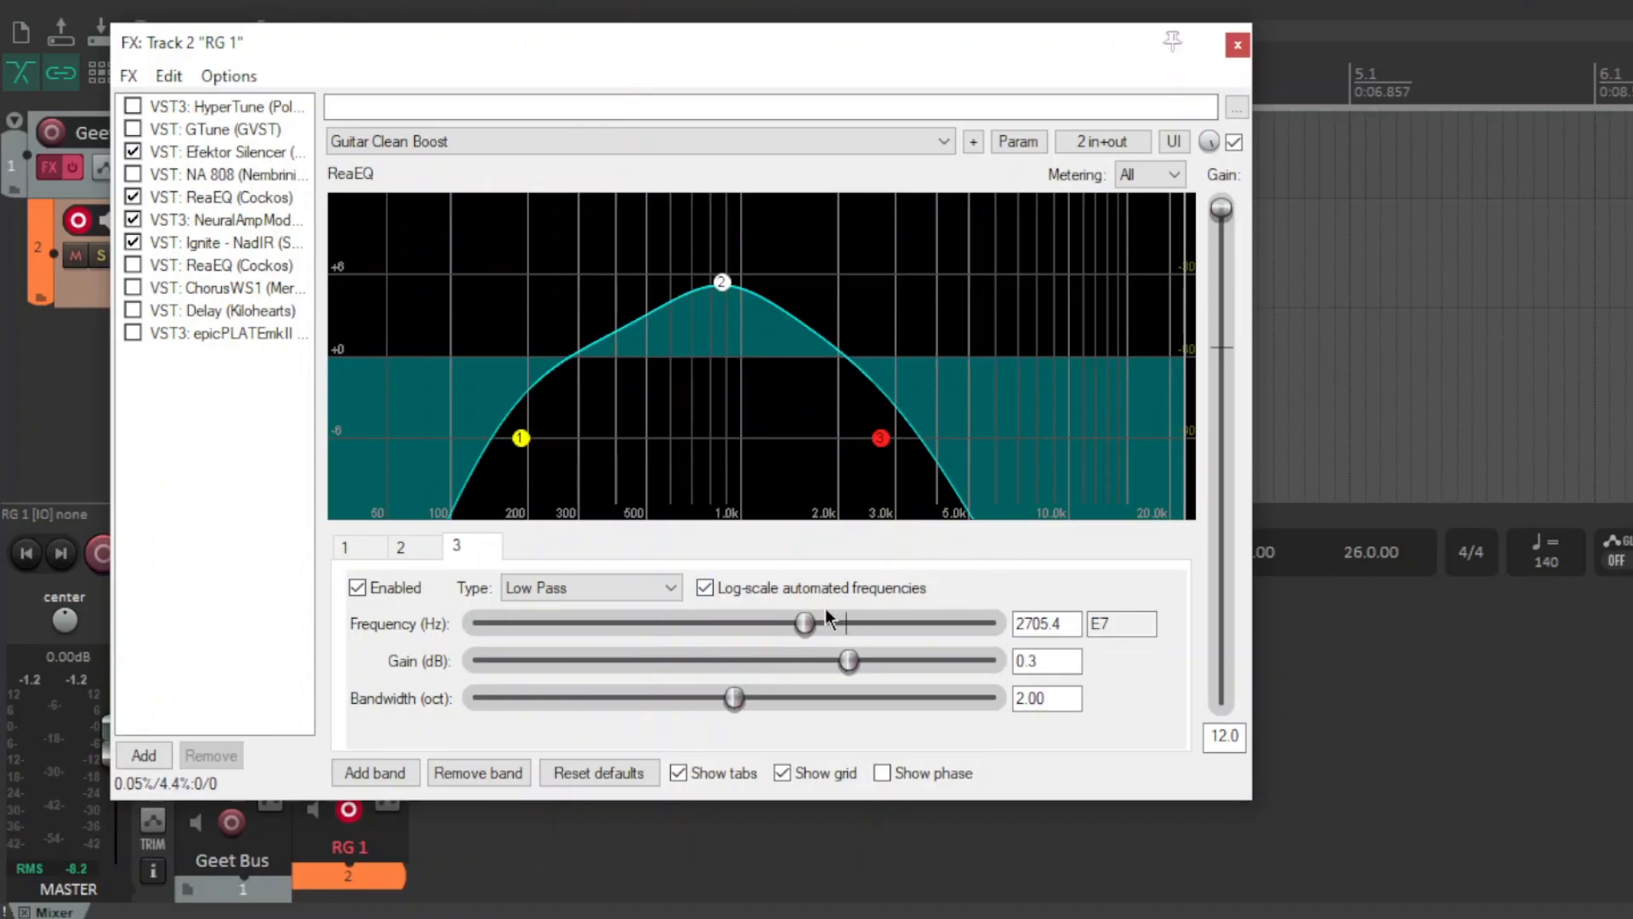
pyautogui.moveTo(803, 630); pyautogui.dragTo(771, 635)
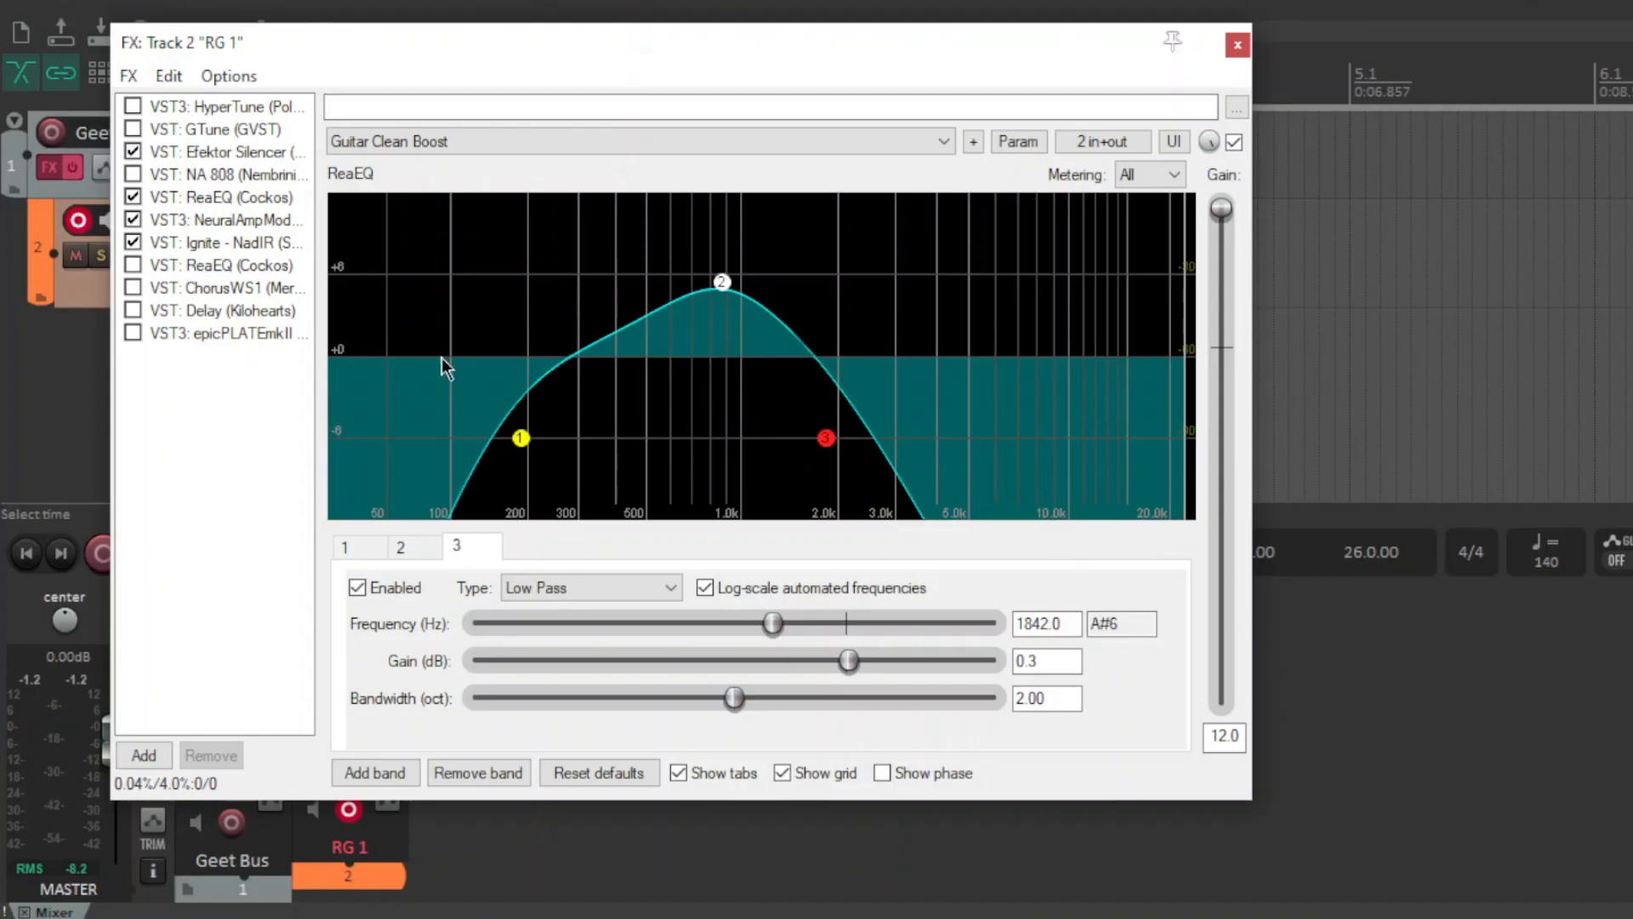
# Inspect the settings of ReaEQ bands 1, 3 and 2.
pyautogui.click(521, 438)
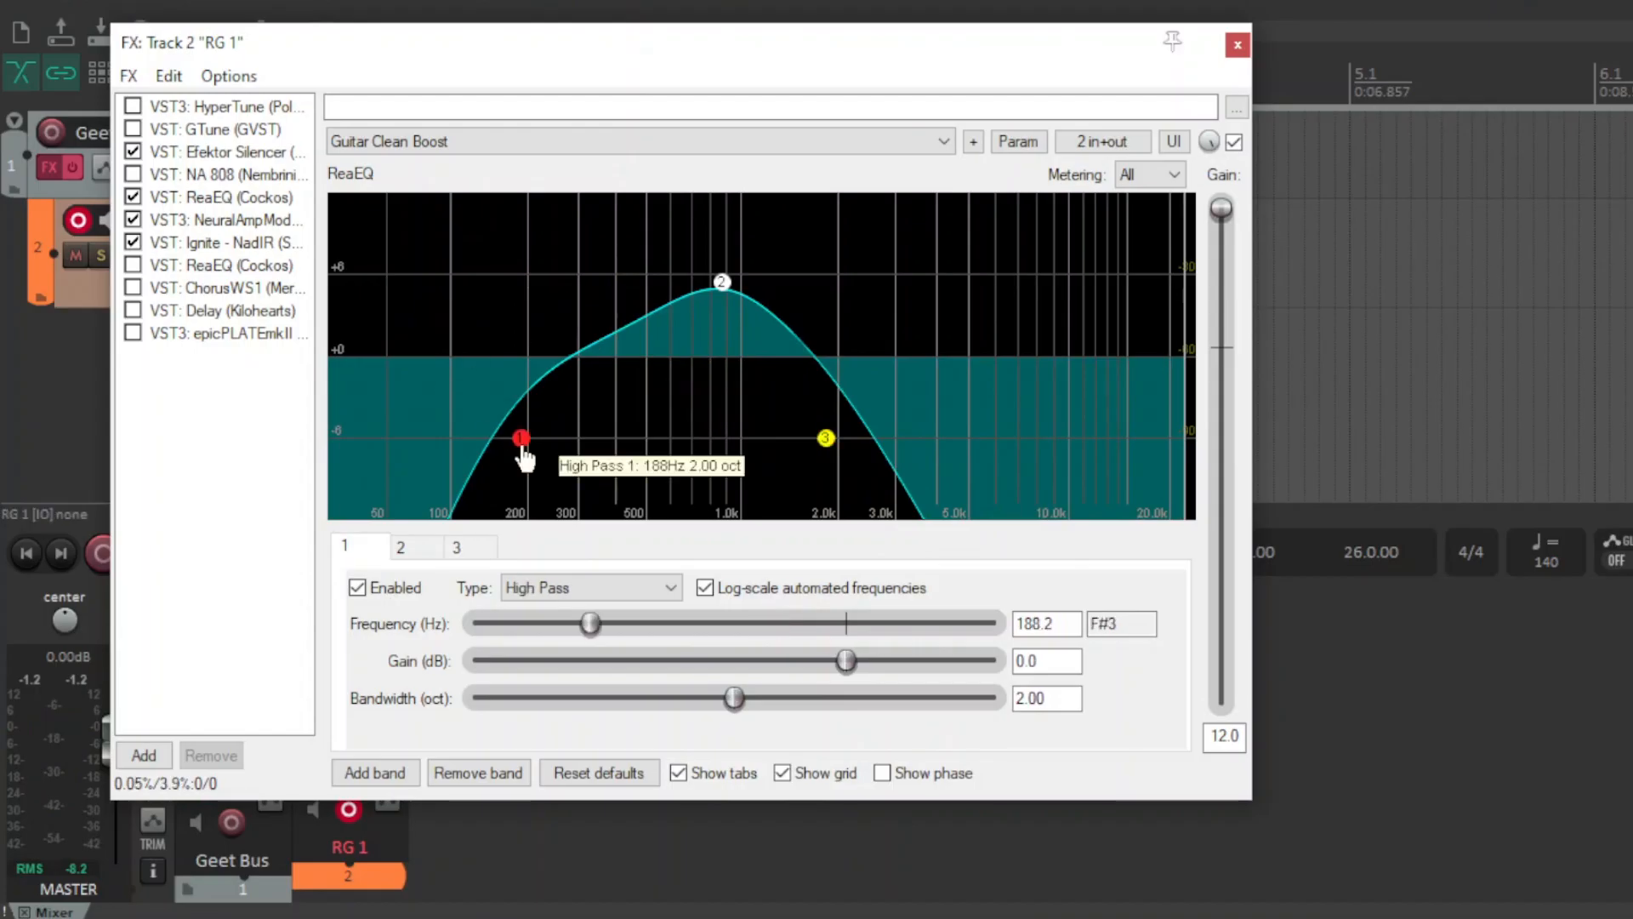
pyautogui.click(826, 439)
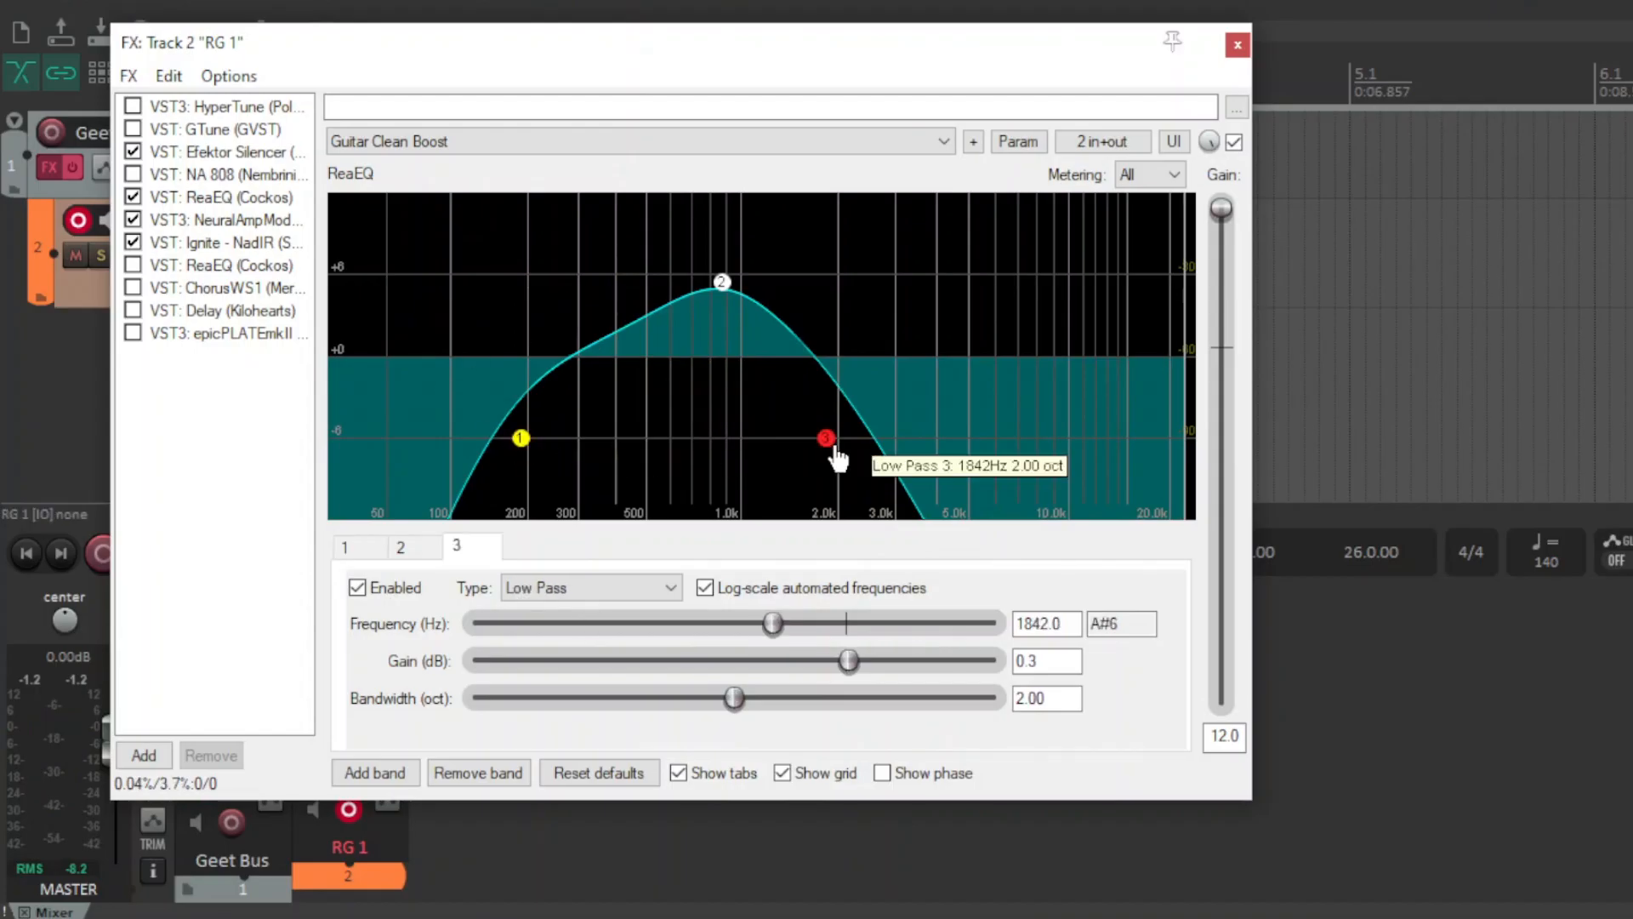
pyautogui.click(719, 285)
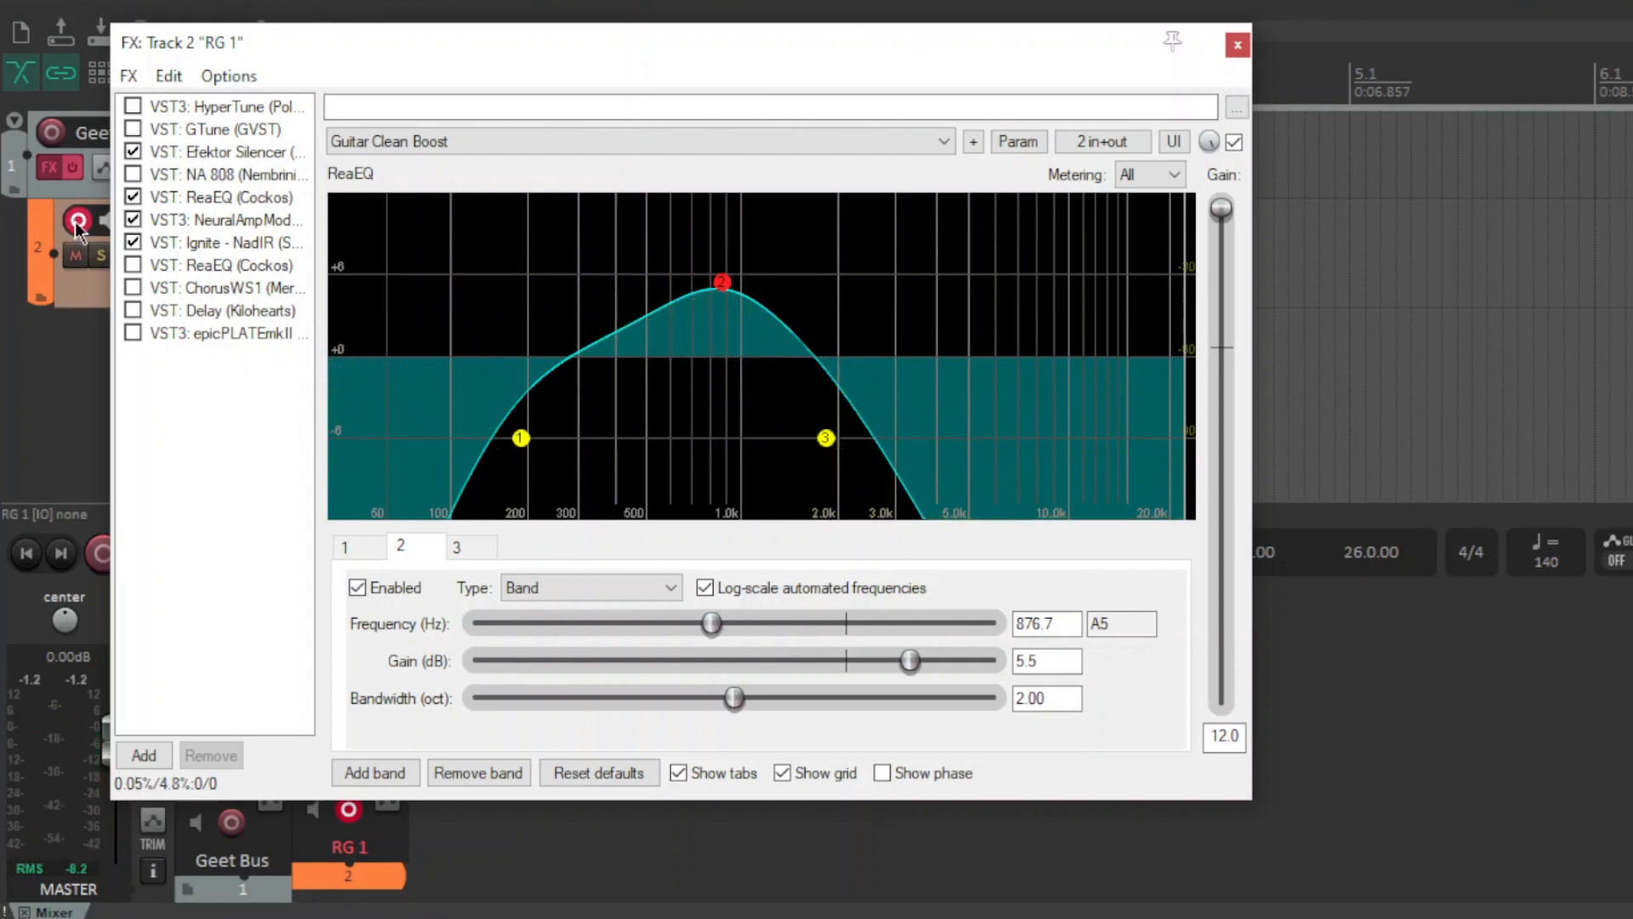
# Toggle the NA 808 and ReaEQ plugins on and off to compare, leaving ReaEQ enabled and selected.
pyautogui.click(223, 175)
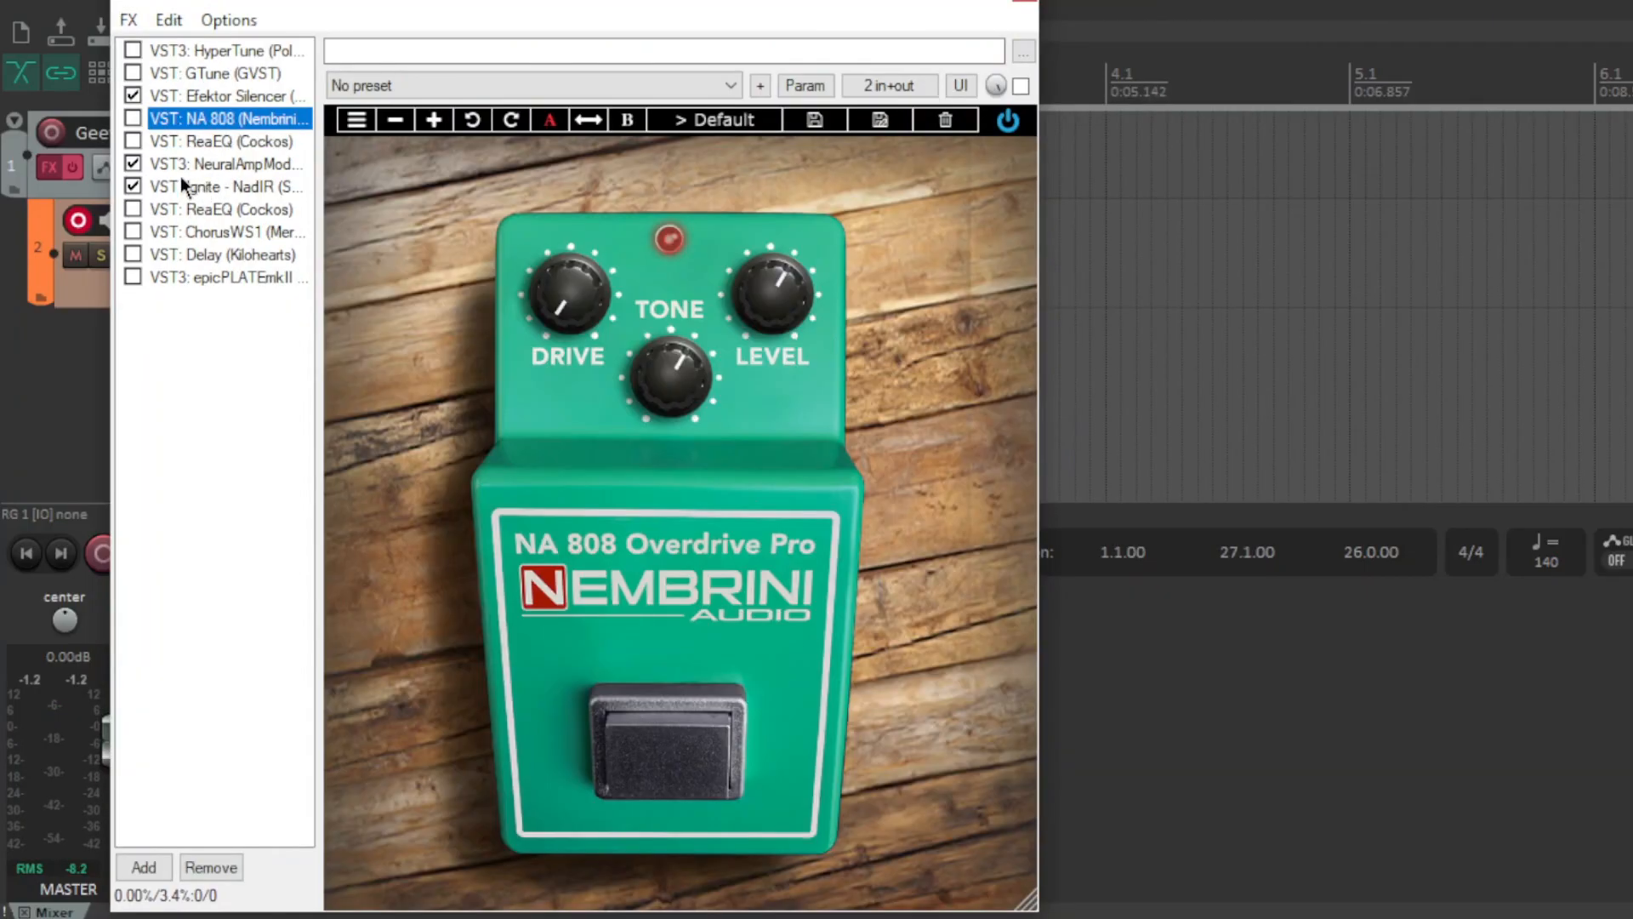
pyautogui.click(139, 115)
pyautogui.moveTo(418, 0); pyautogui.dragTo(460, 40)
pyautogui.click(273, 431)
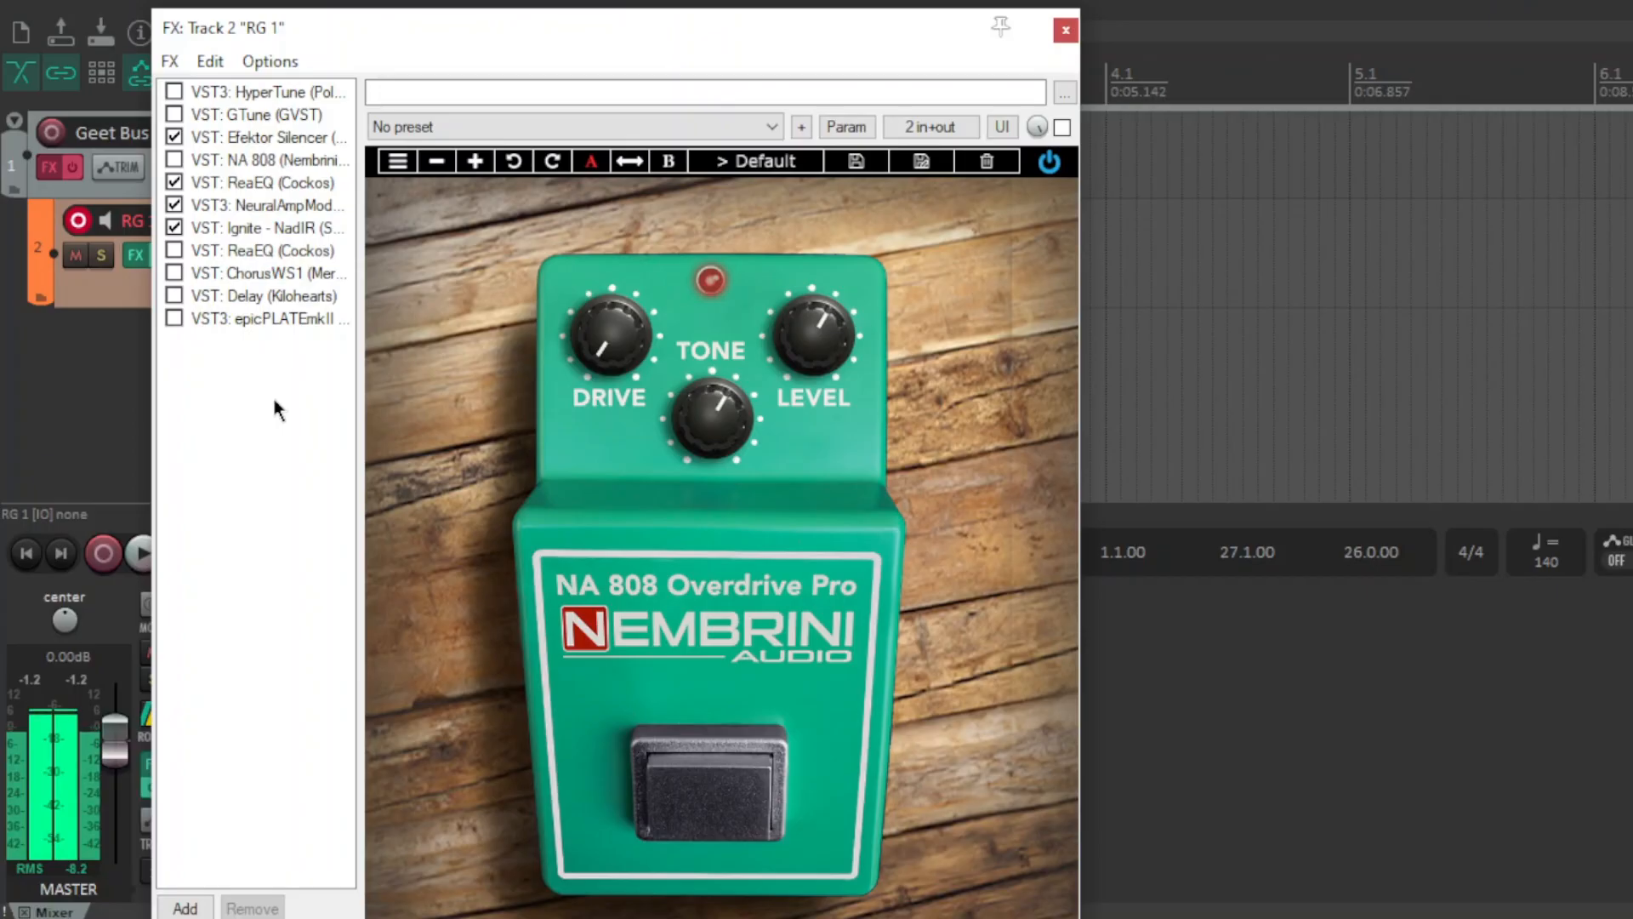
pyautogui.click(174, 182)
pyautogui.click(173, 160)
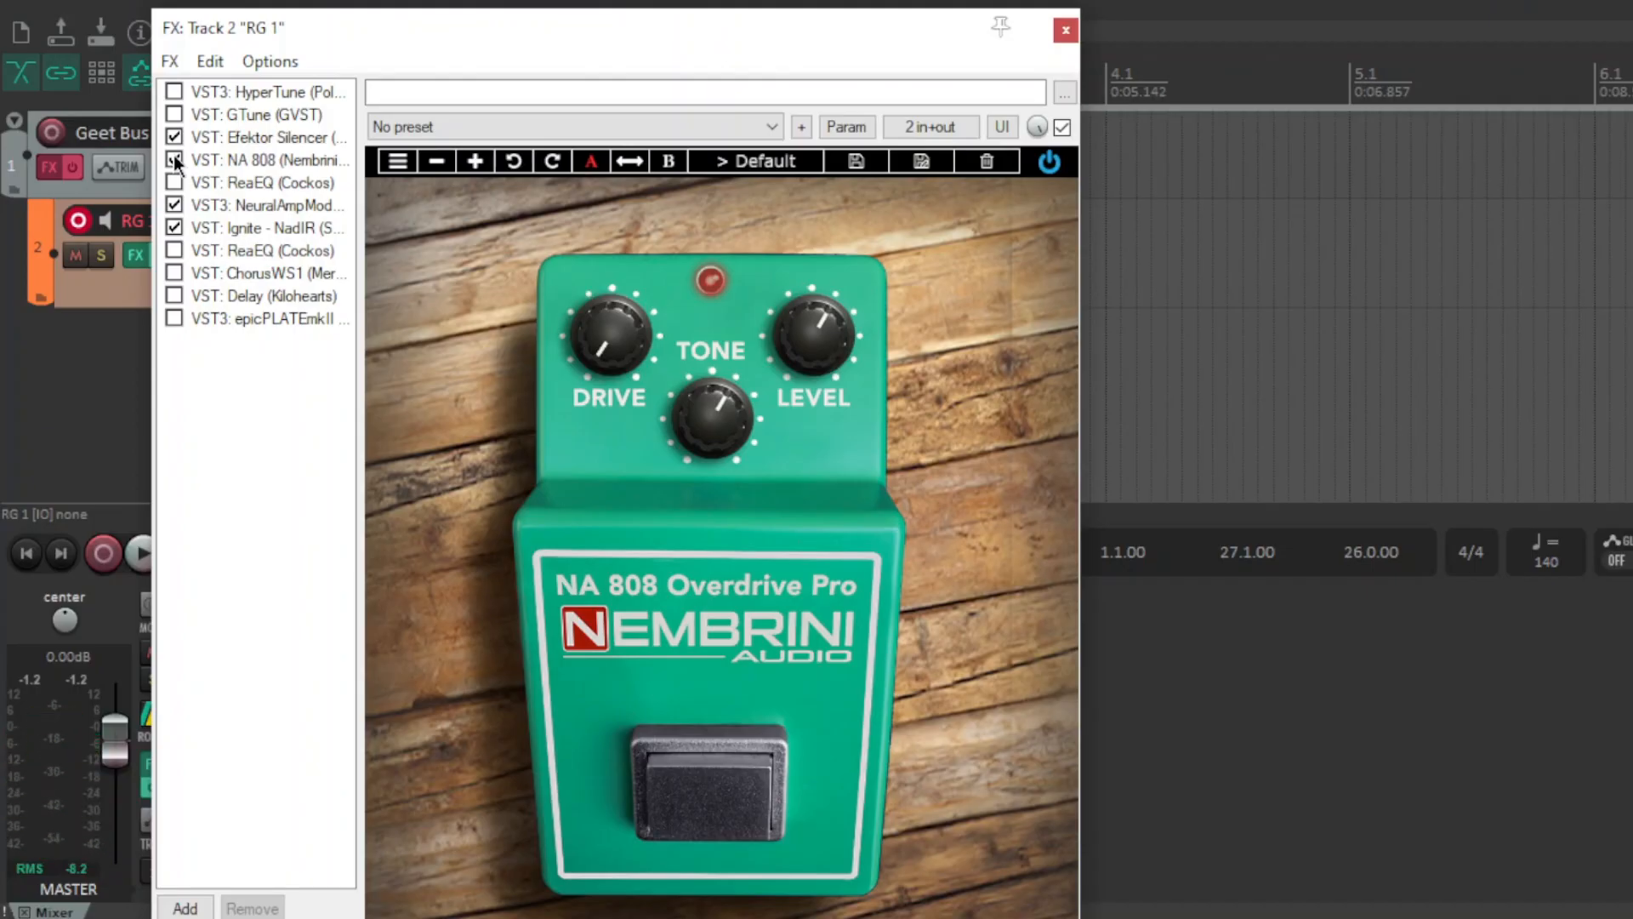
pyautogui.click(175, 182)
pyautogui.click(221, 179)
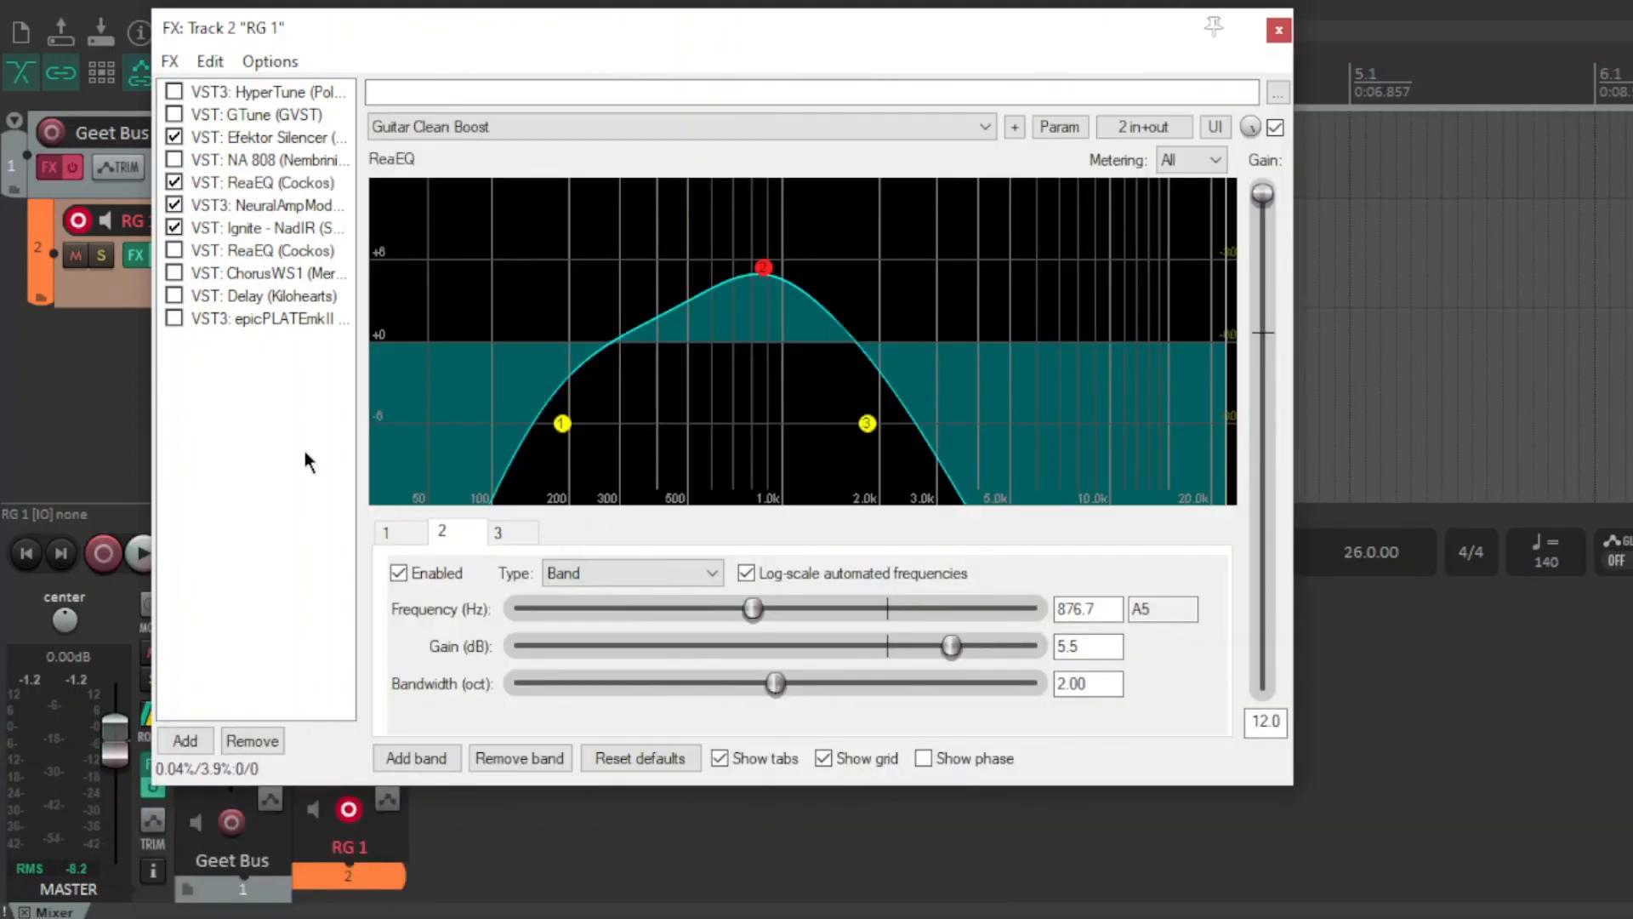
# Reposition the FX chain window and start playback.
pyautogui.moveTo(461, 40); pyautogui.dragTo(432, 68)
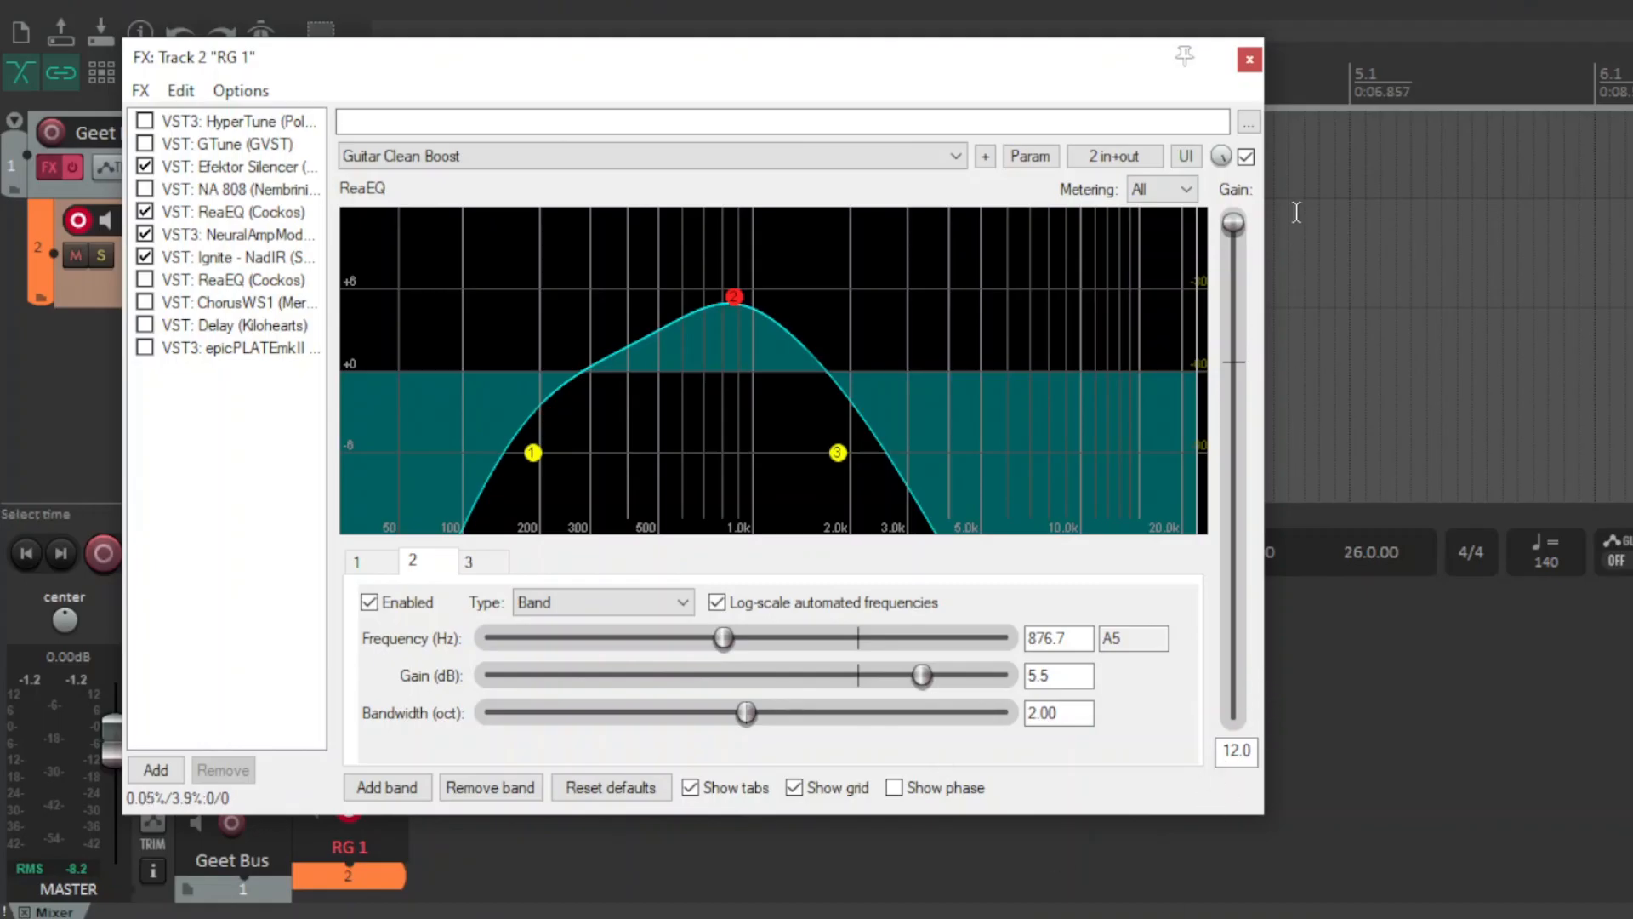
pyautogui.press('space')
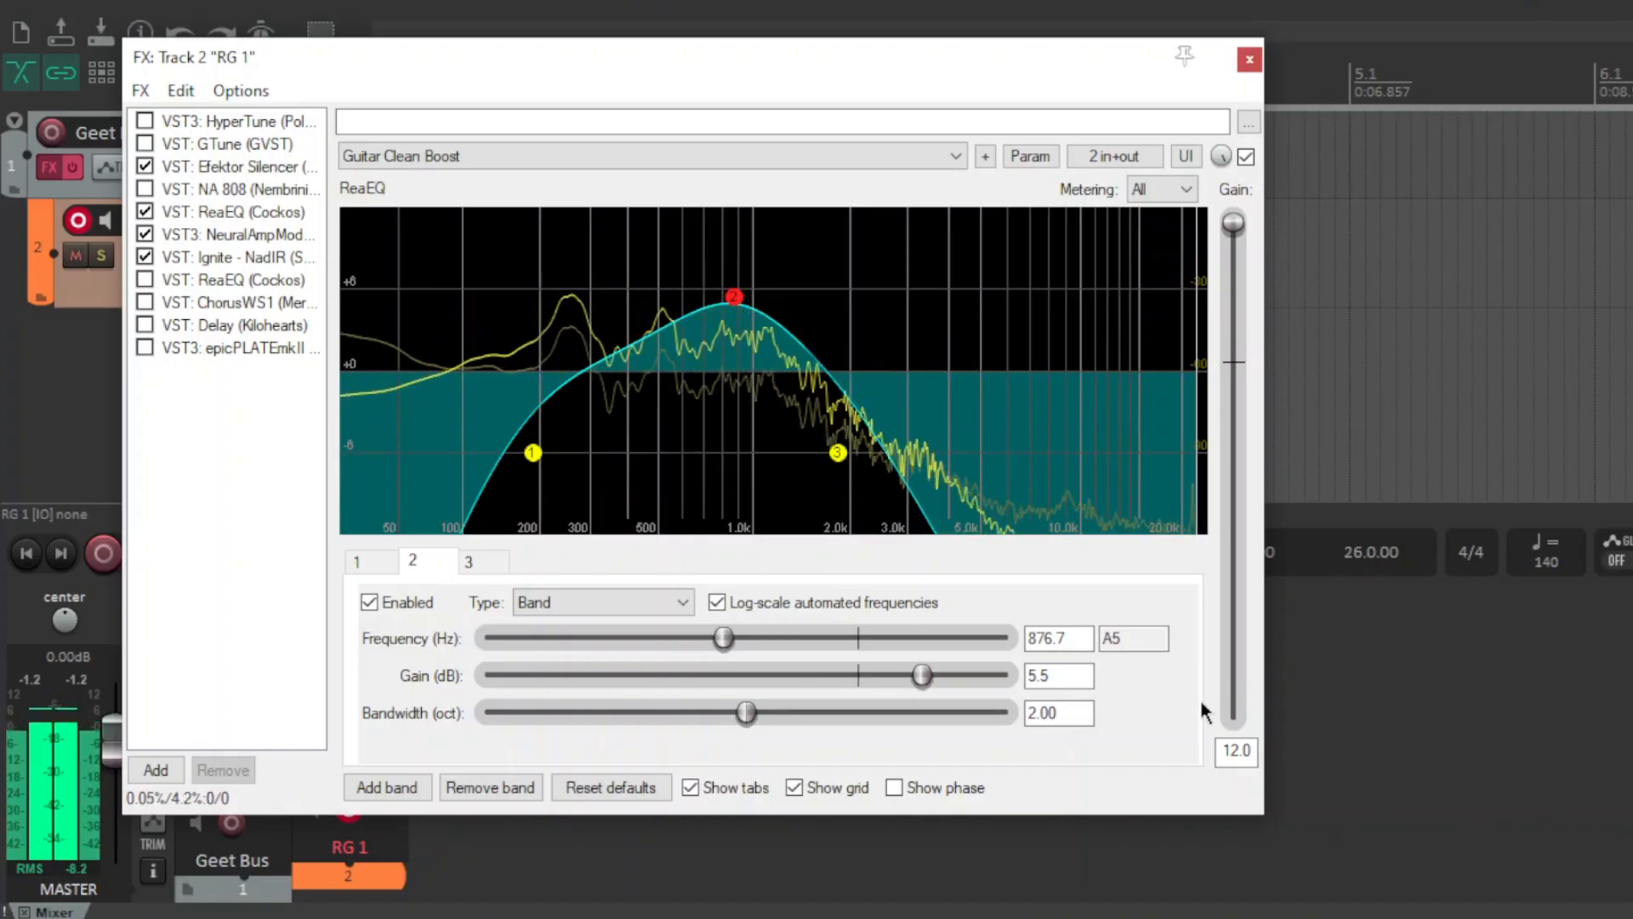
# Toggle ReaEQ band 2 off and back on during playback to compare the sound.
pyautogui.press('space')
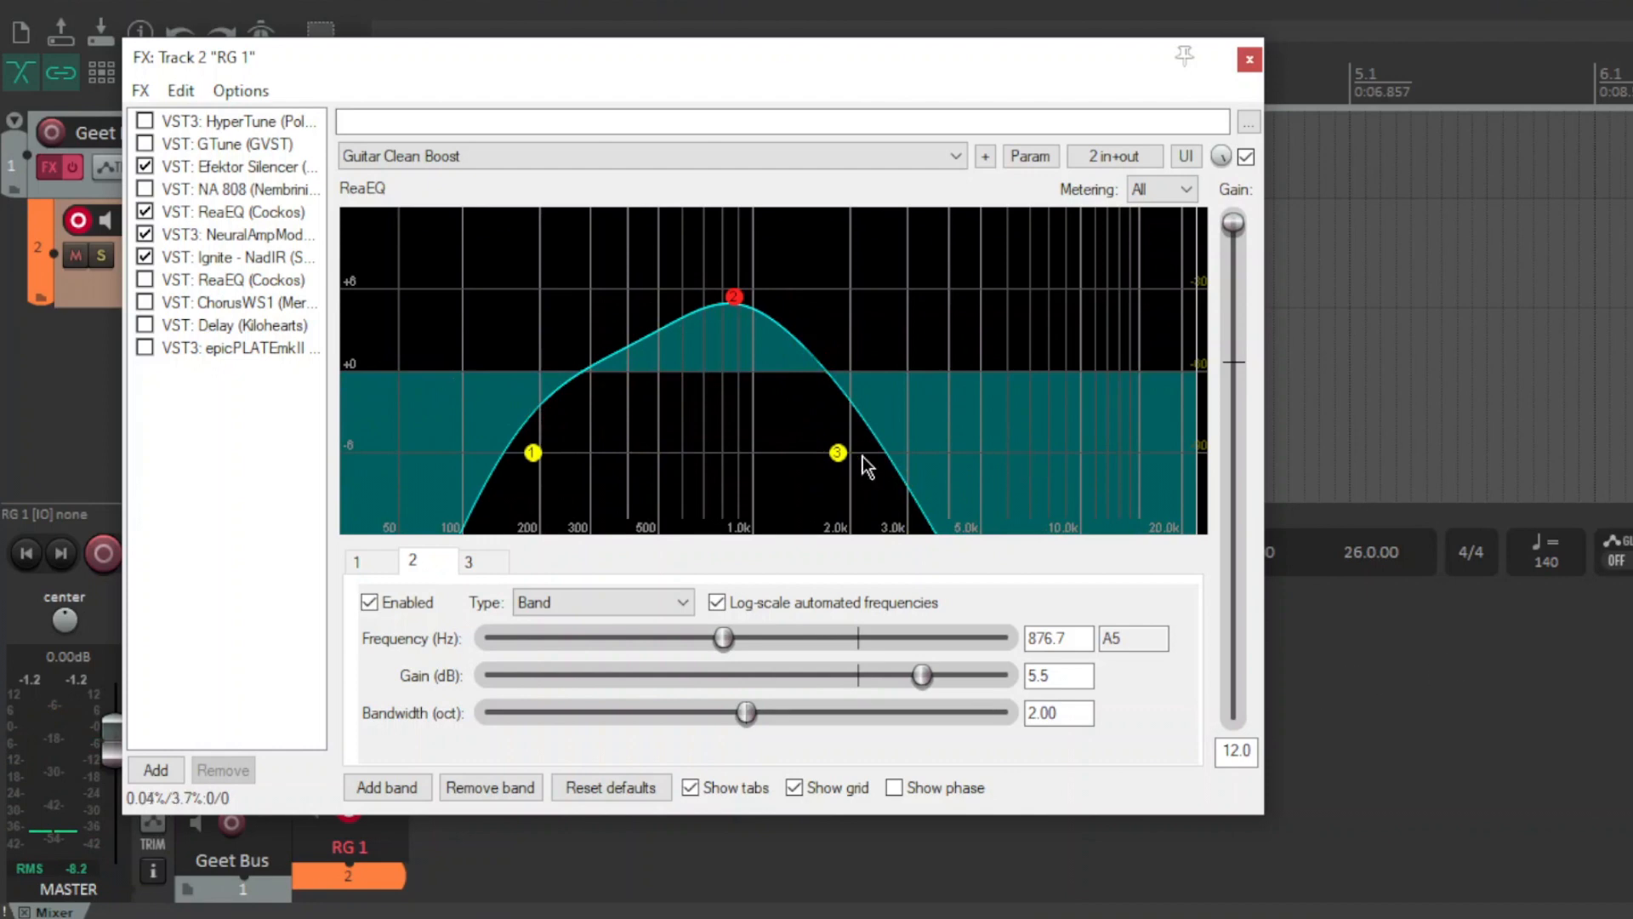
pyautogui.moveTo(740, 313)
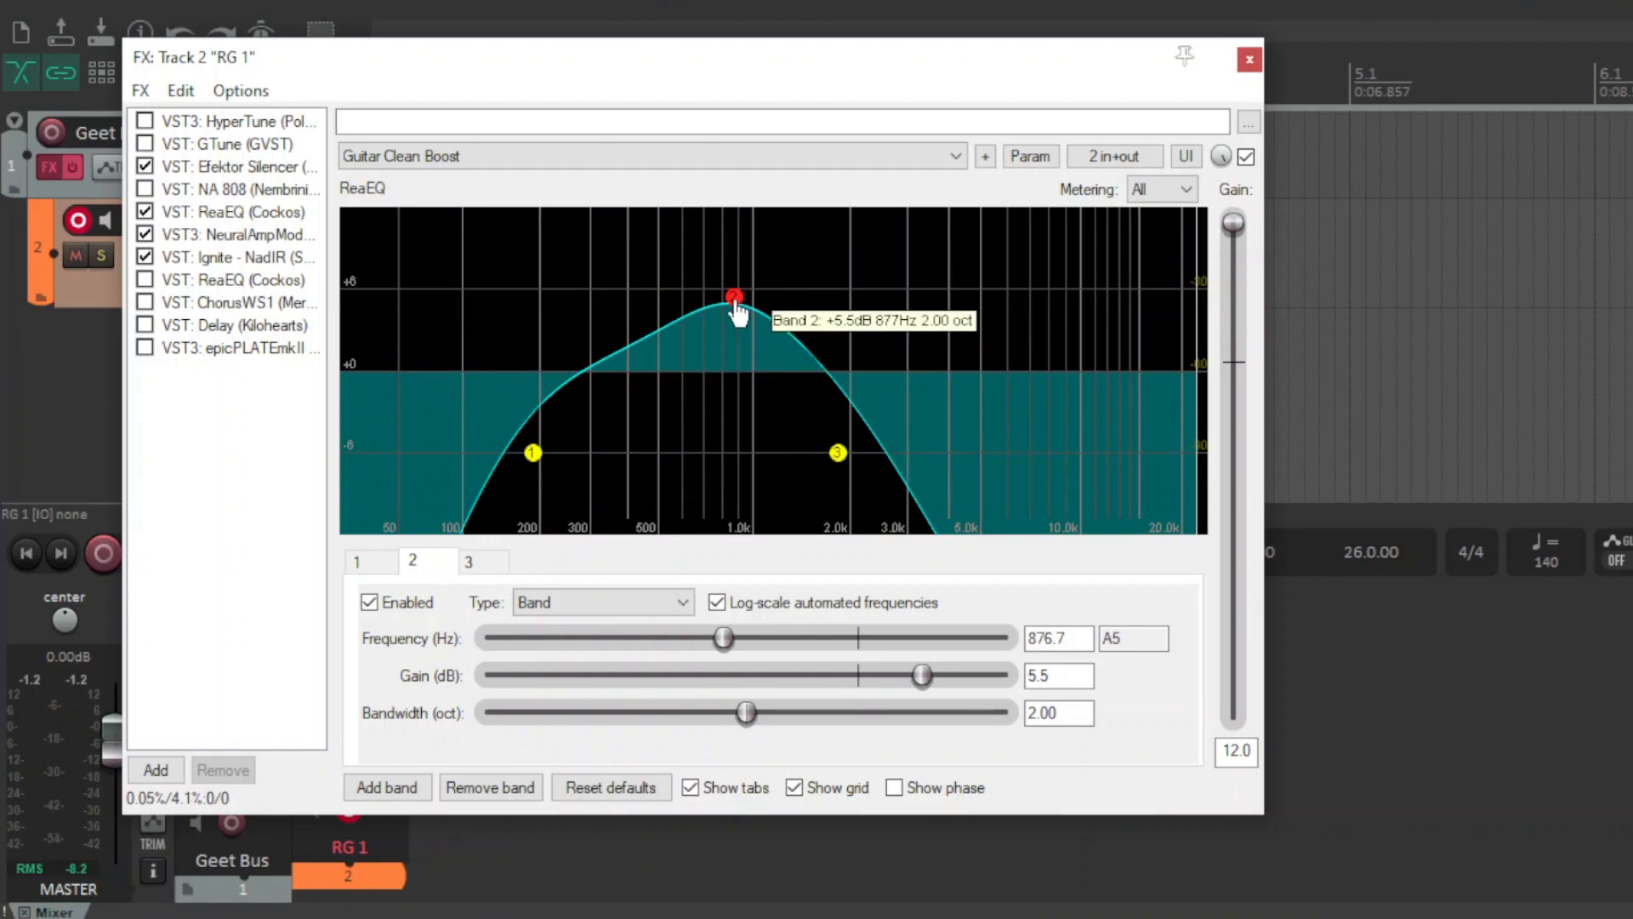
pyautogui.press('space')
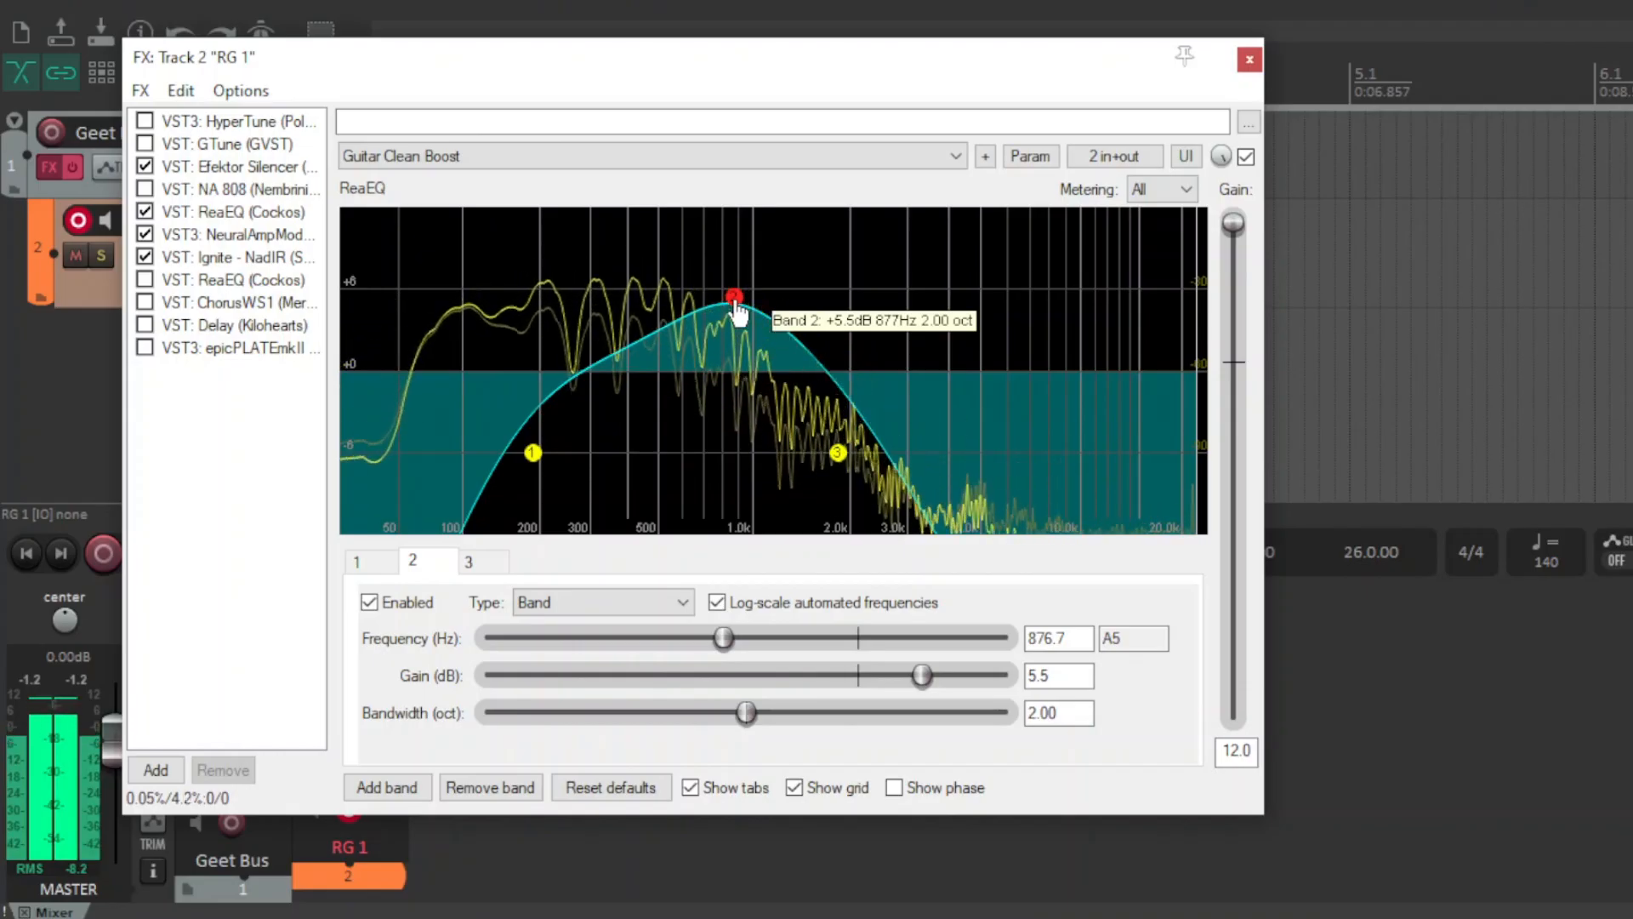
pyautogui.doubleClick(735, 304)
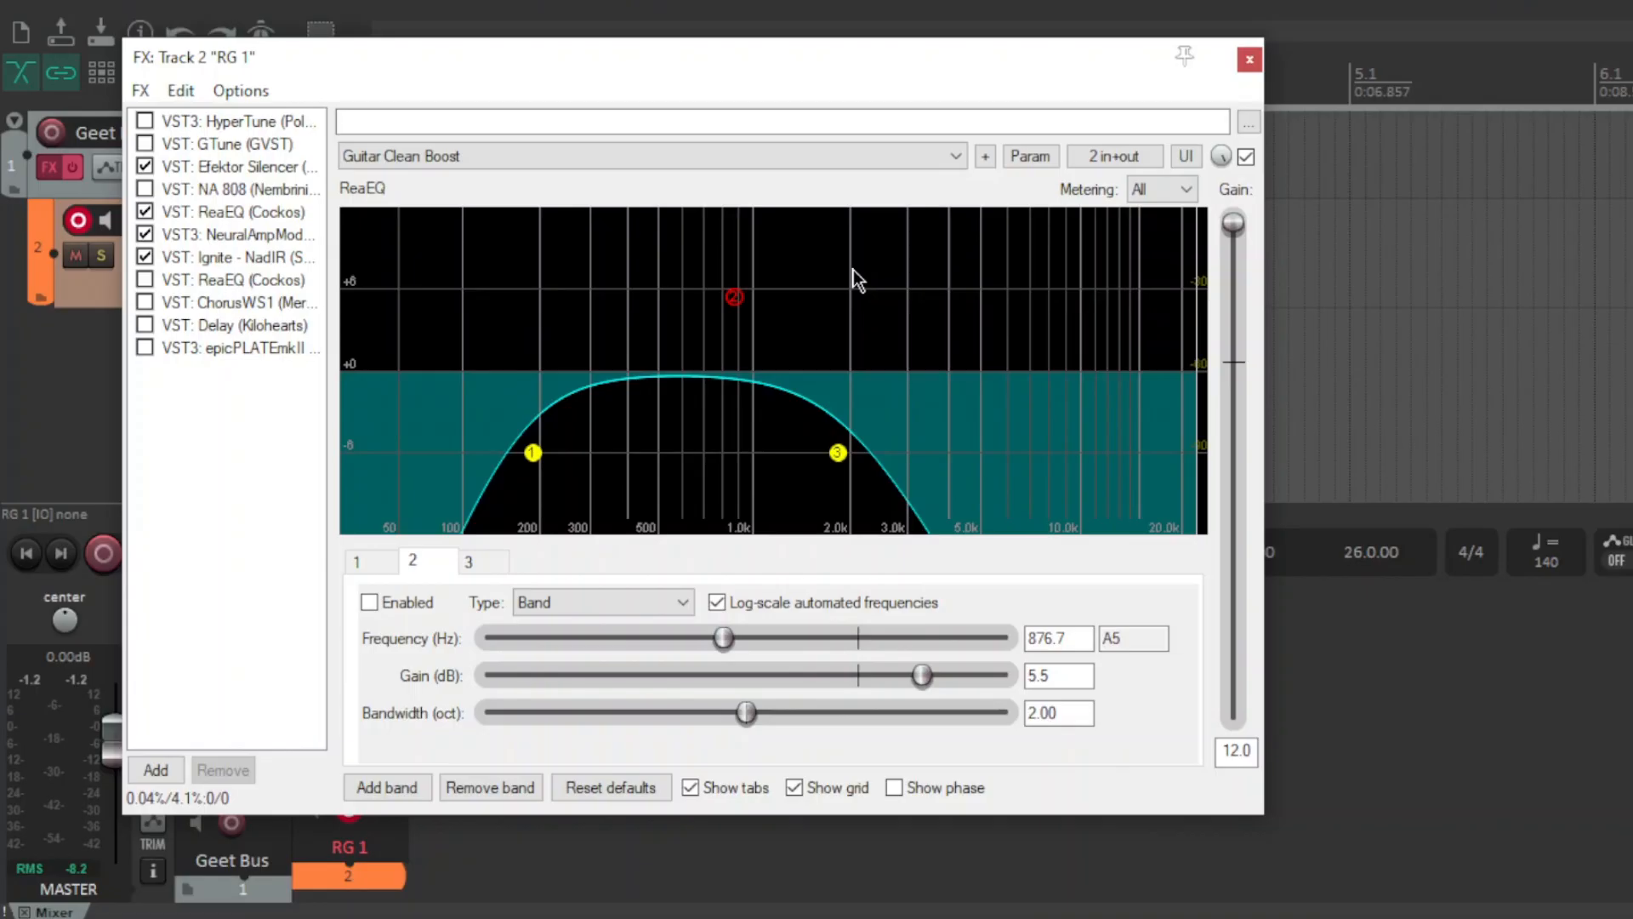
pyautogui.doubleClick(734, 298)
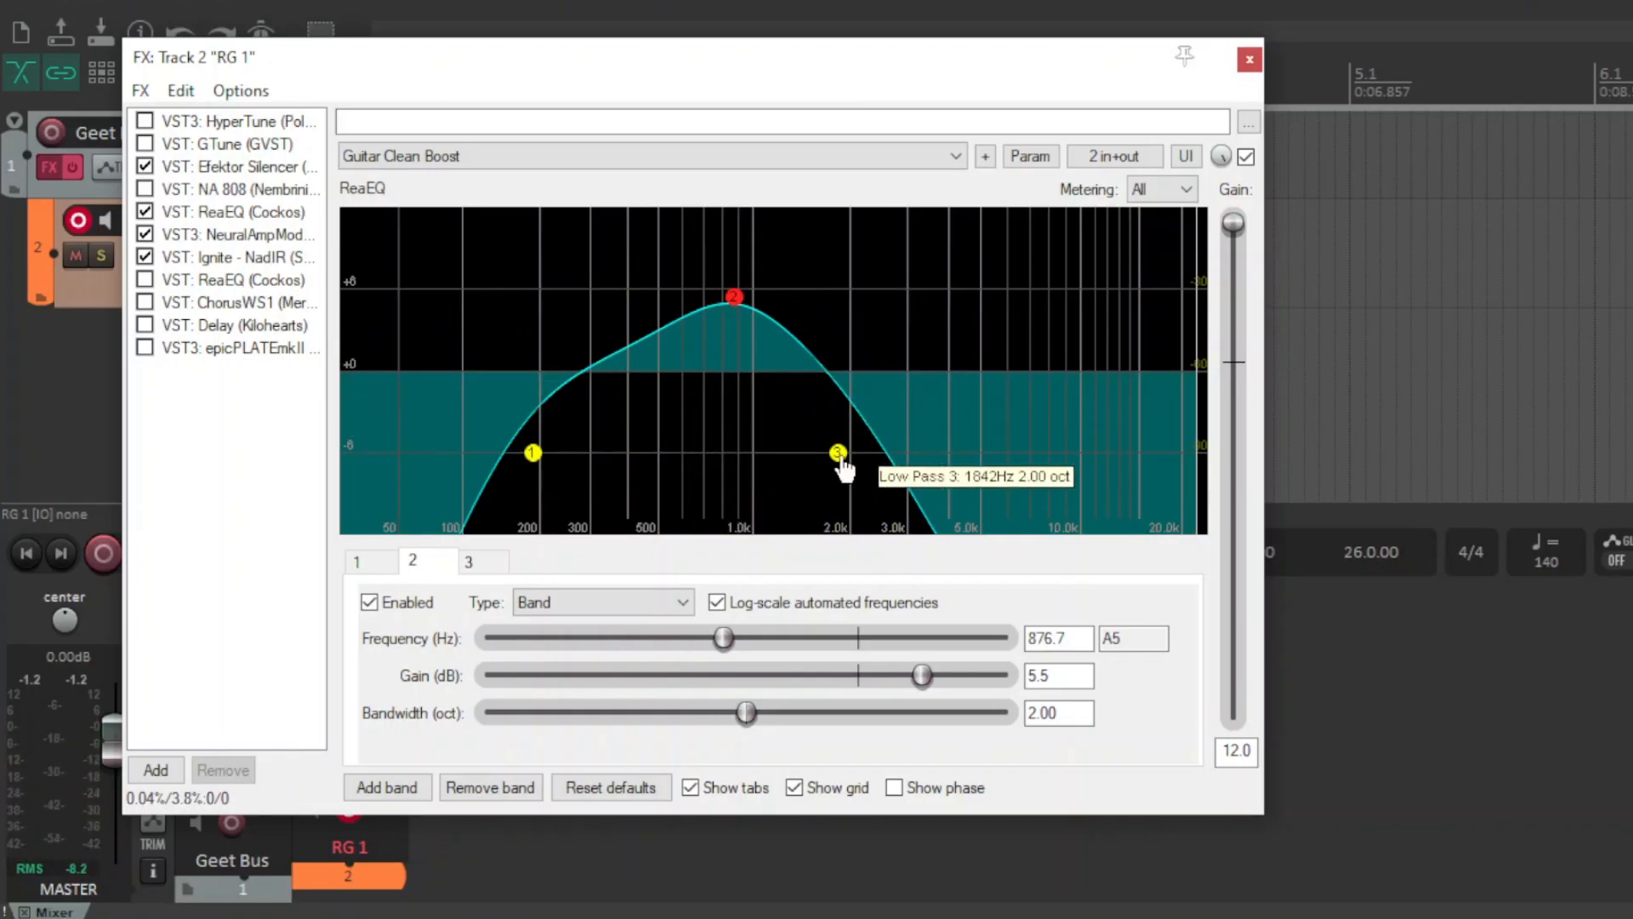
# Select band 3 and raise its low-pass frequency to about 4162 Hz, then resume playback.
pyautogui.click(839, 455)
pyautogui.moveTo(787, 640); pyautogui.dragTo(850, 602)
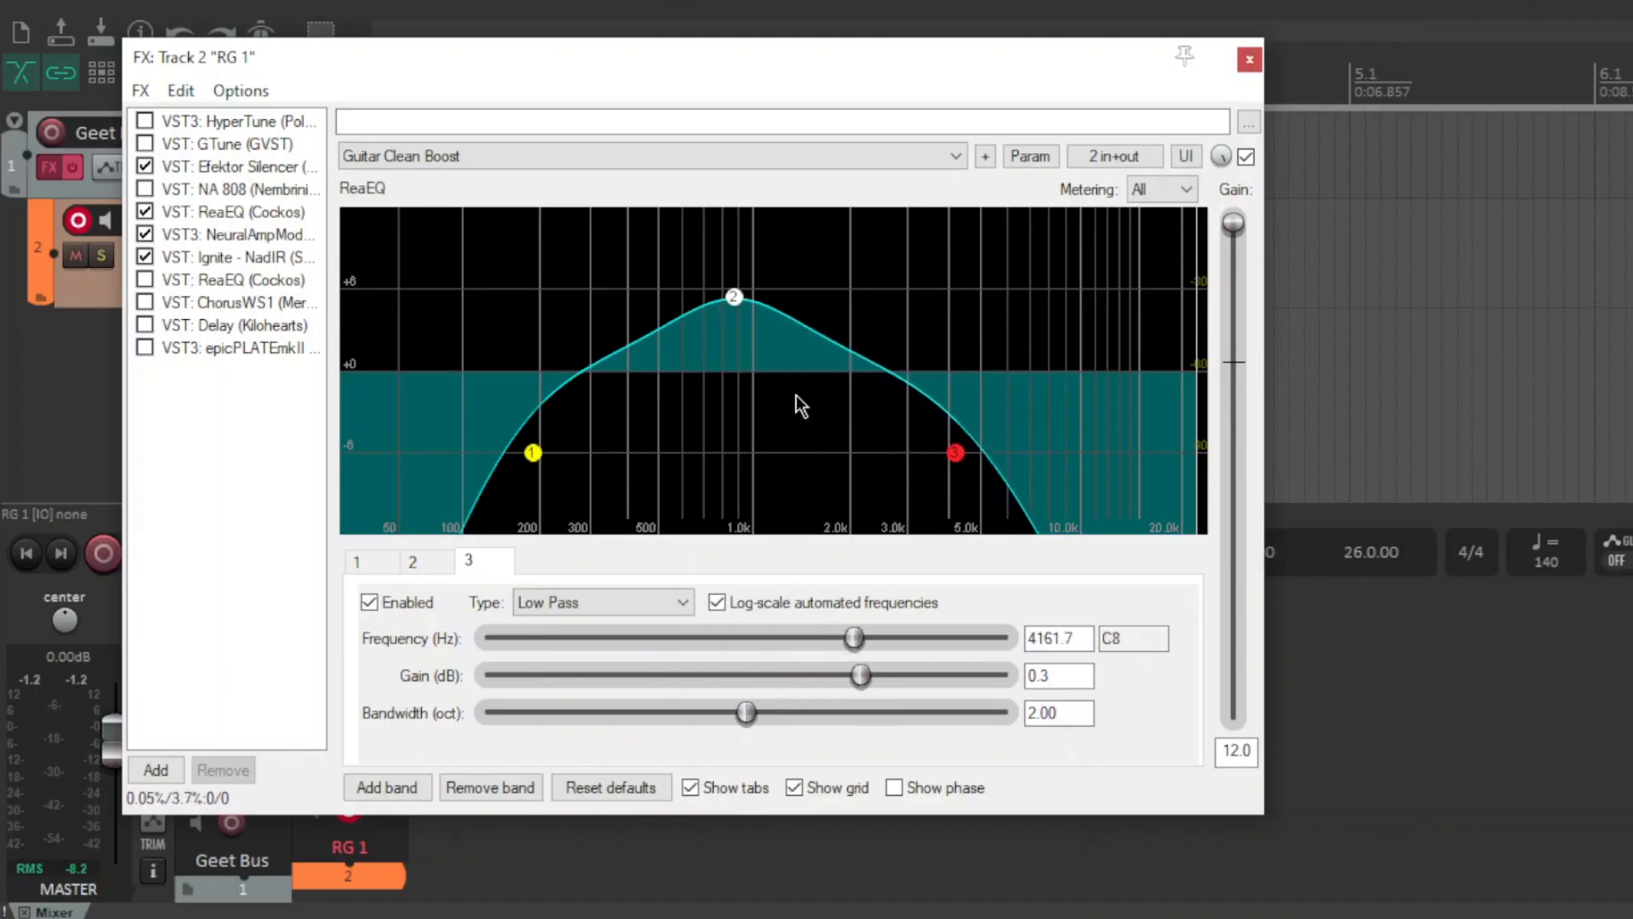
pyautogui.press('space')
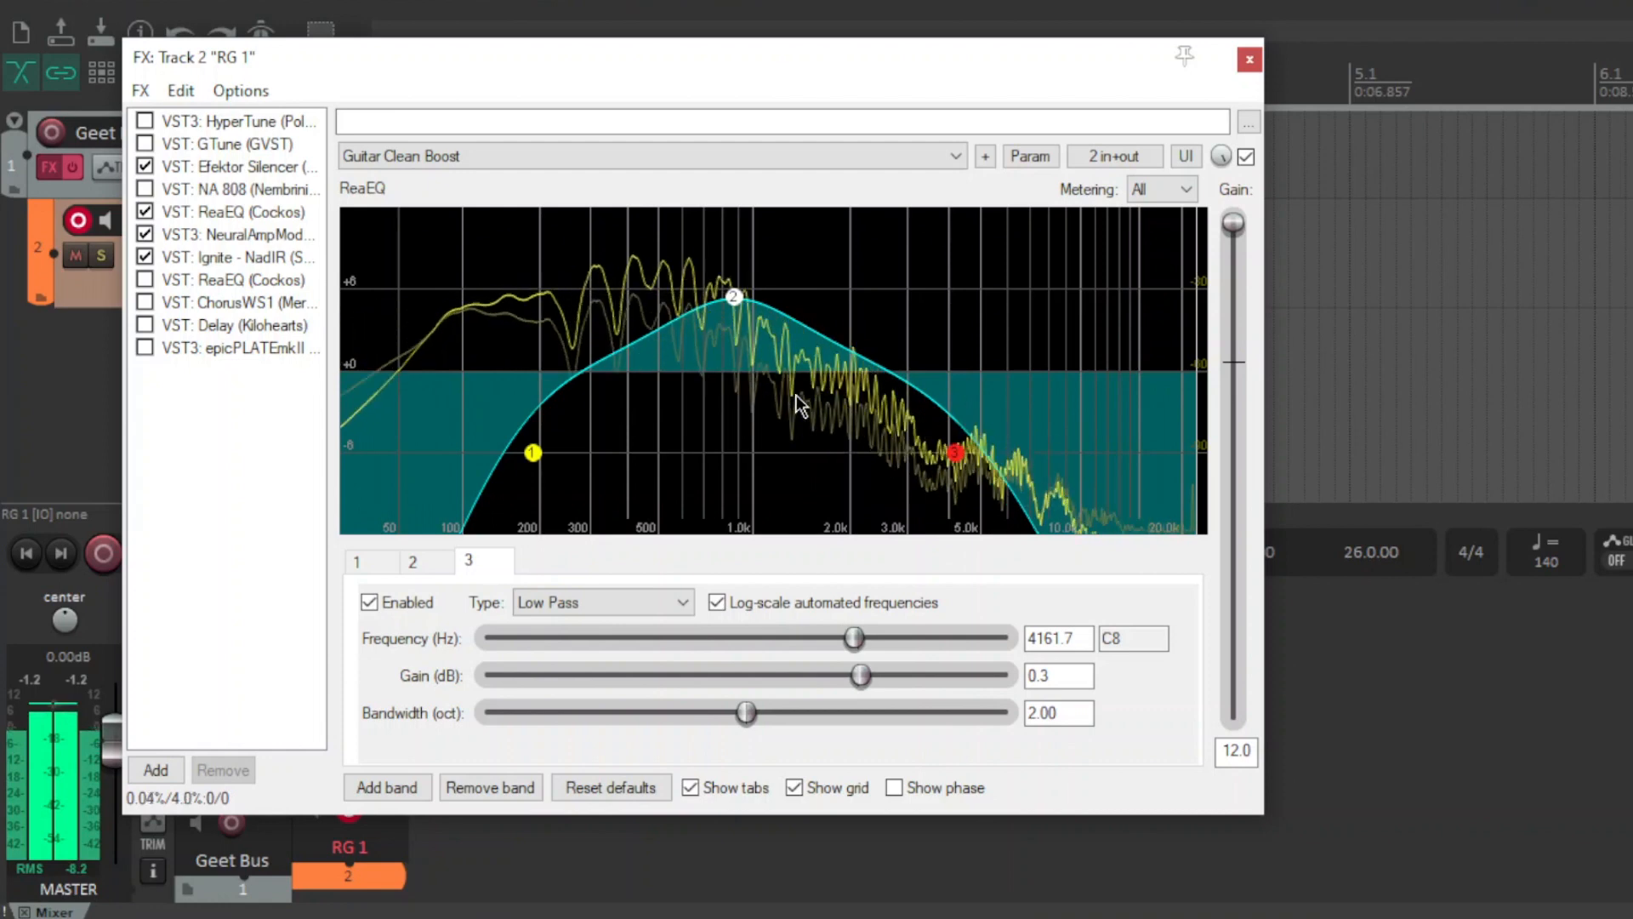
# Move band 2 up to about 1371 Hz and lower band 1's high-pass frequency to about 170 Hz.
pyautogui.click(733, 297)
pyautogui.moveTo(725, 634); pyautogui.dragTo(761, 638)
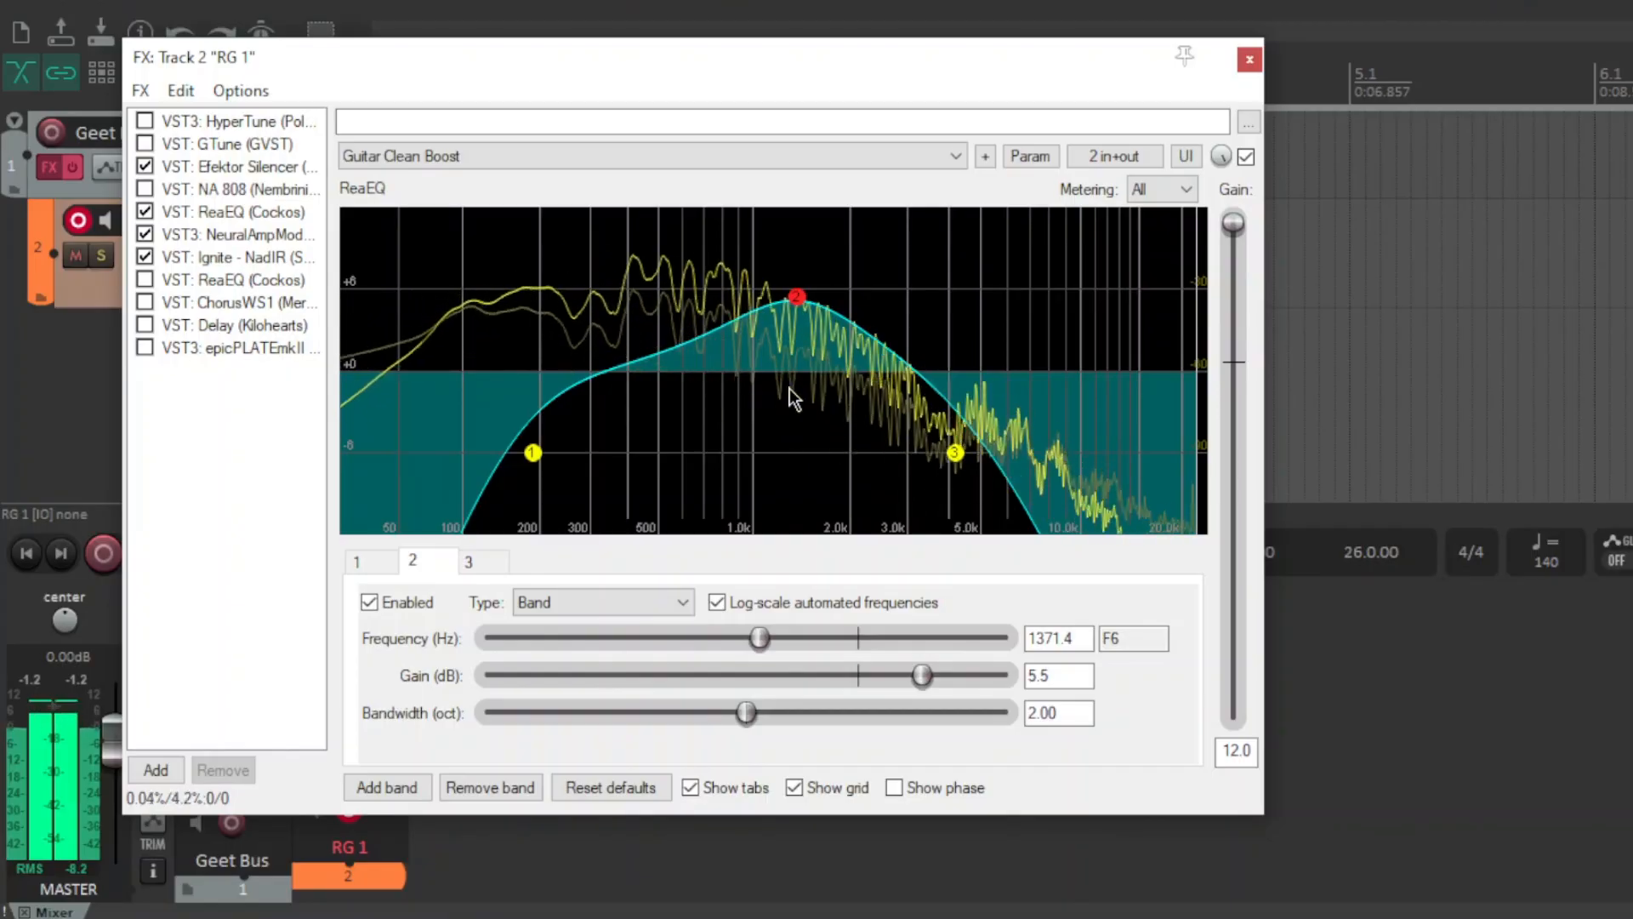
pyautogui.click(532, 454)
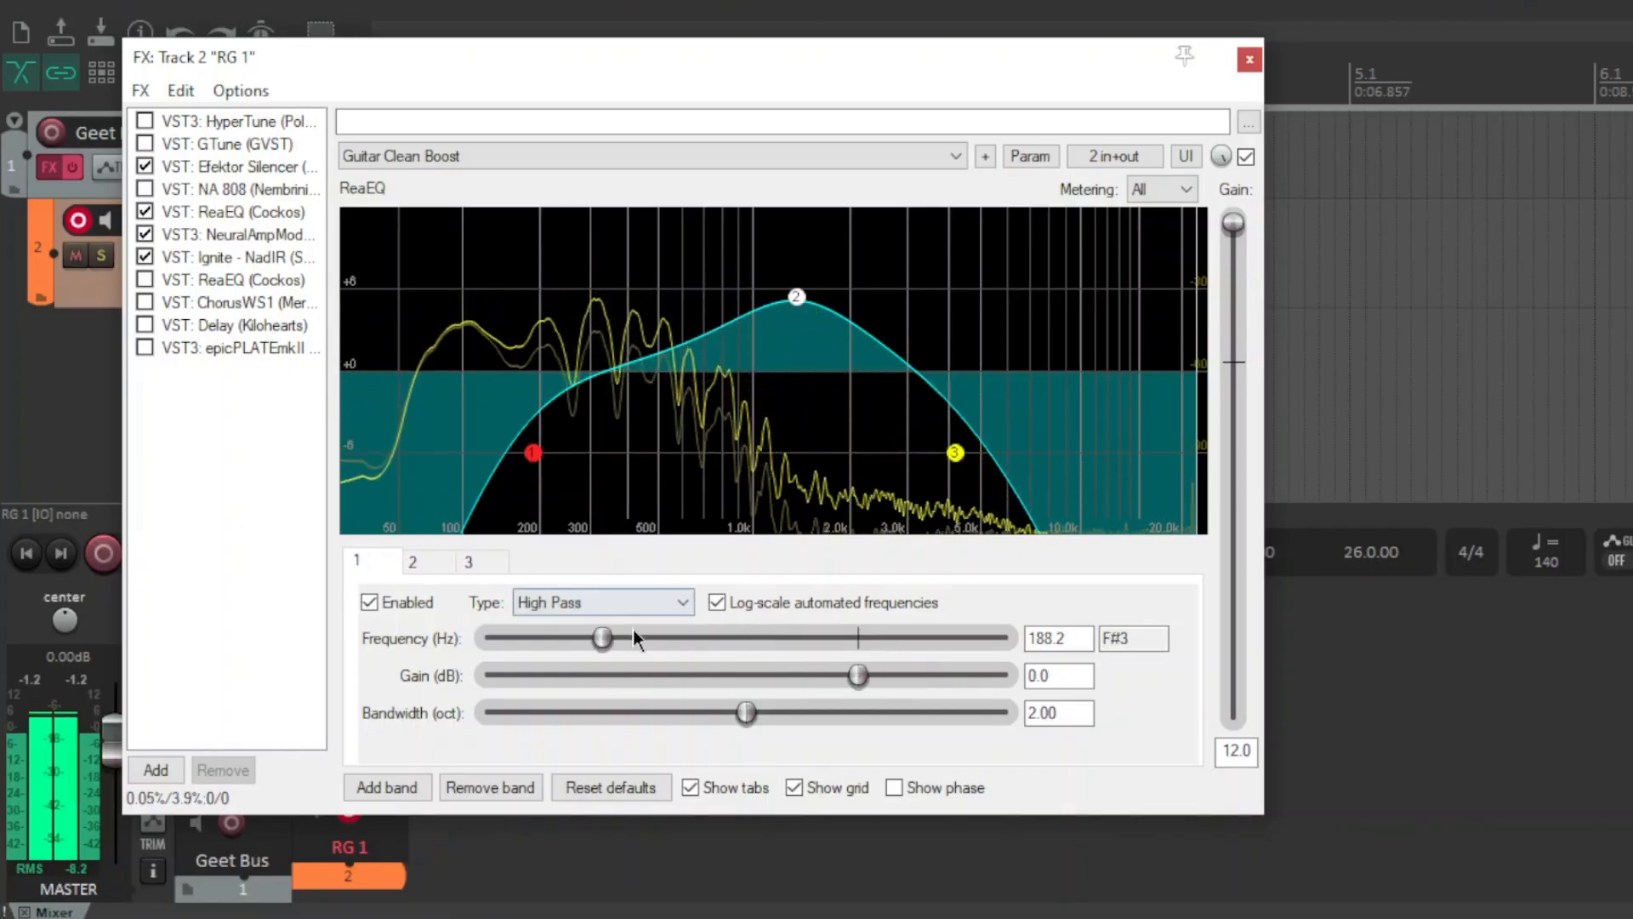
pyautogui.moveTo(603, 638); pyautogui.dragTo(596, 638)
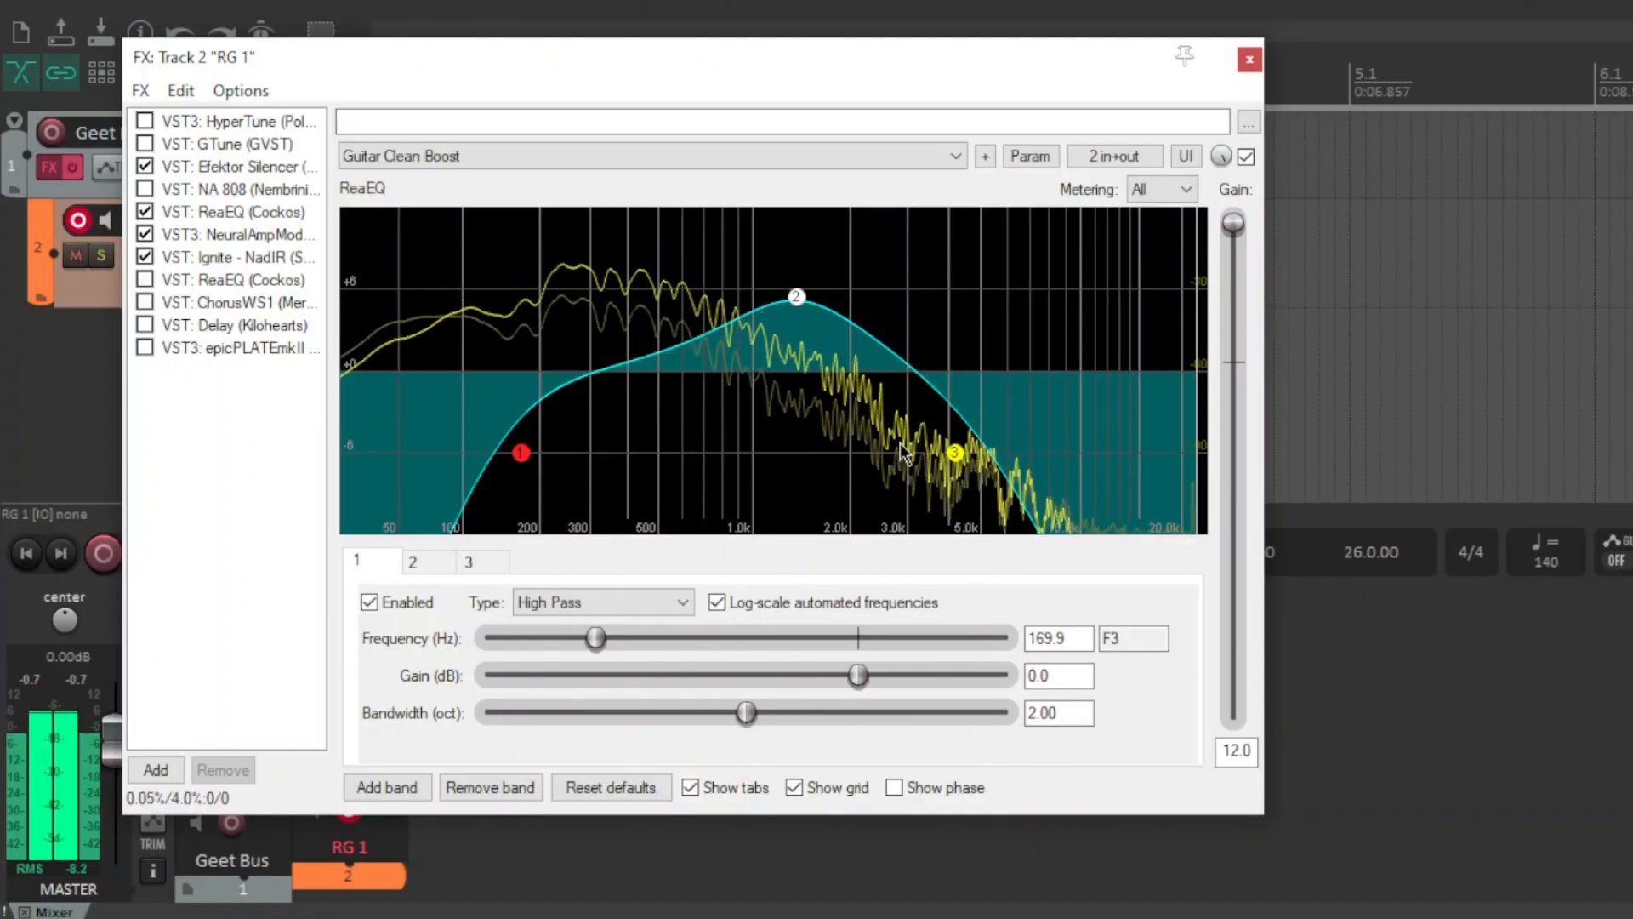
# Lower band 3's low-pass frequency and bring band 2 down to about 1161 Hz.
pyautogui.click(955, 453)
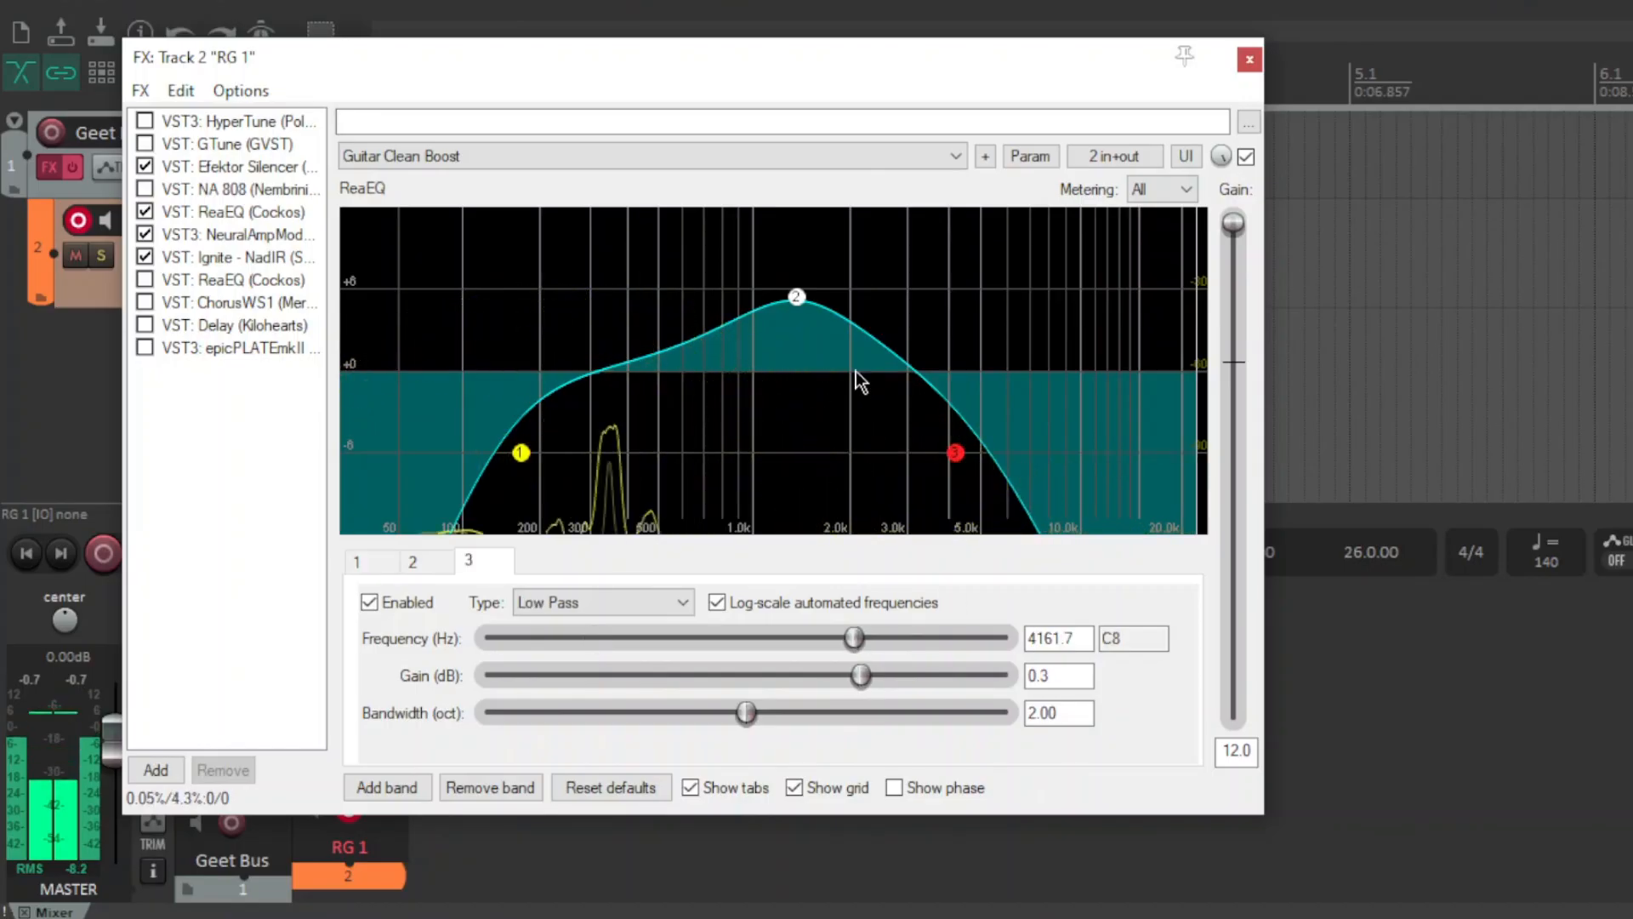
pyautogui.moveTo(855, 647); pyautogui.dragTo(789, 646)
pyautogui.click(796, 299)
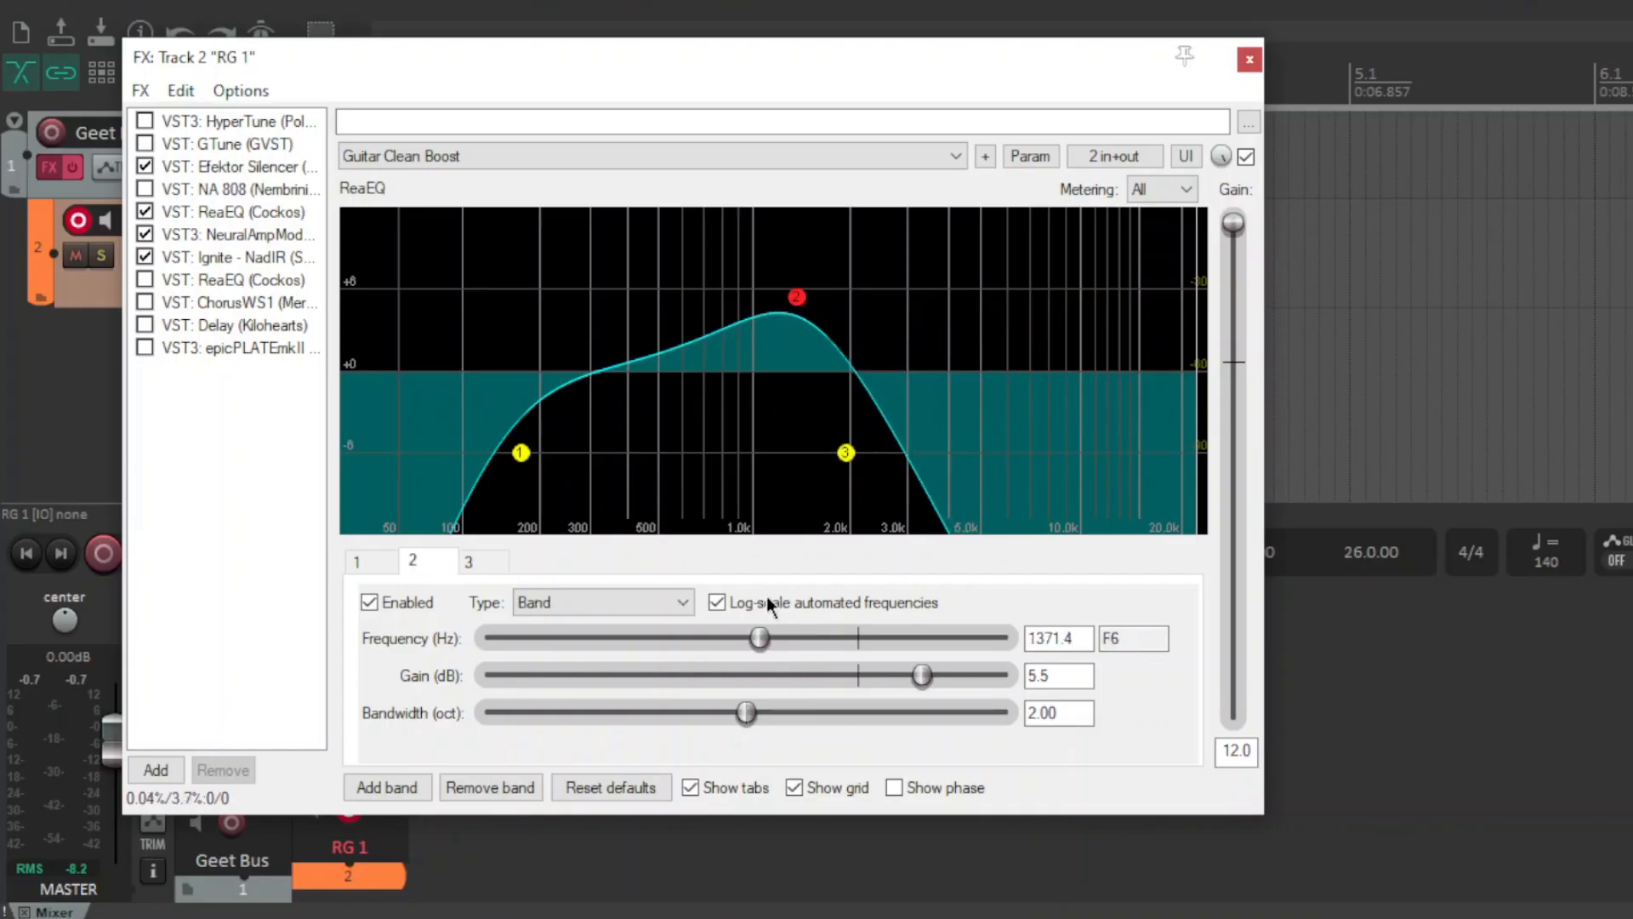
pyautogui.moveTo(759, 640); pyautogui.dragTo(744, 639)
# Set band 1's high-pass to about 190 Hz and band 3's low-pass to about 3055 Hz.
pyautogui.click(520, 452)
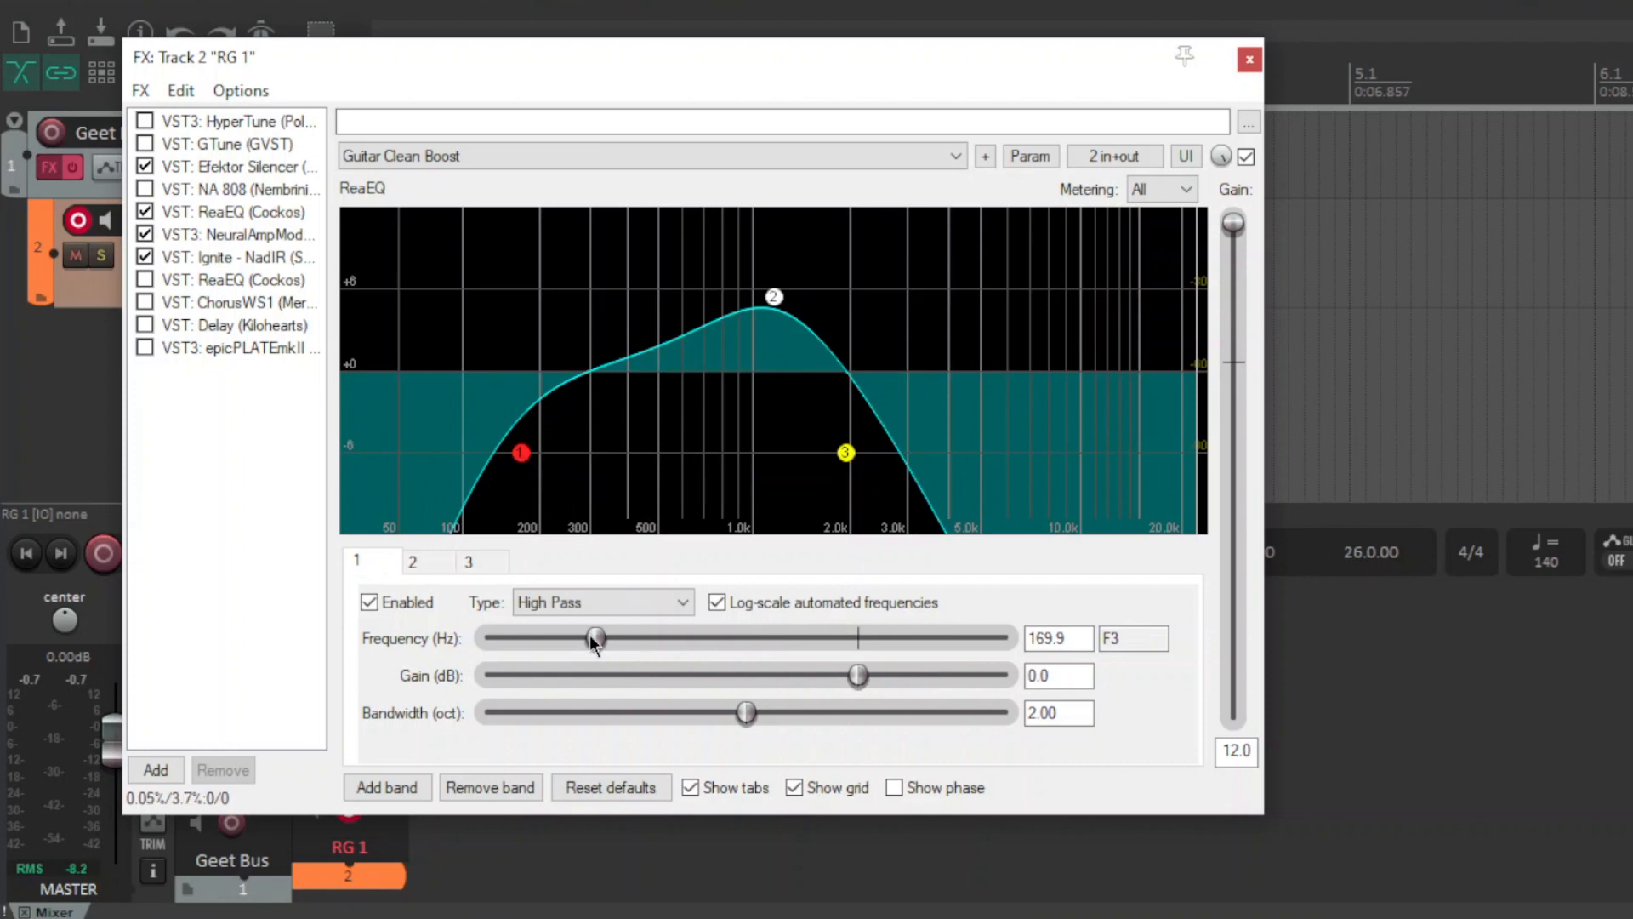
pyautogui.moveTo(589, 634); pyautogui.dragTo(597, 635)
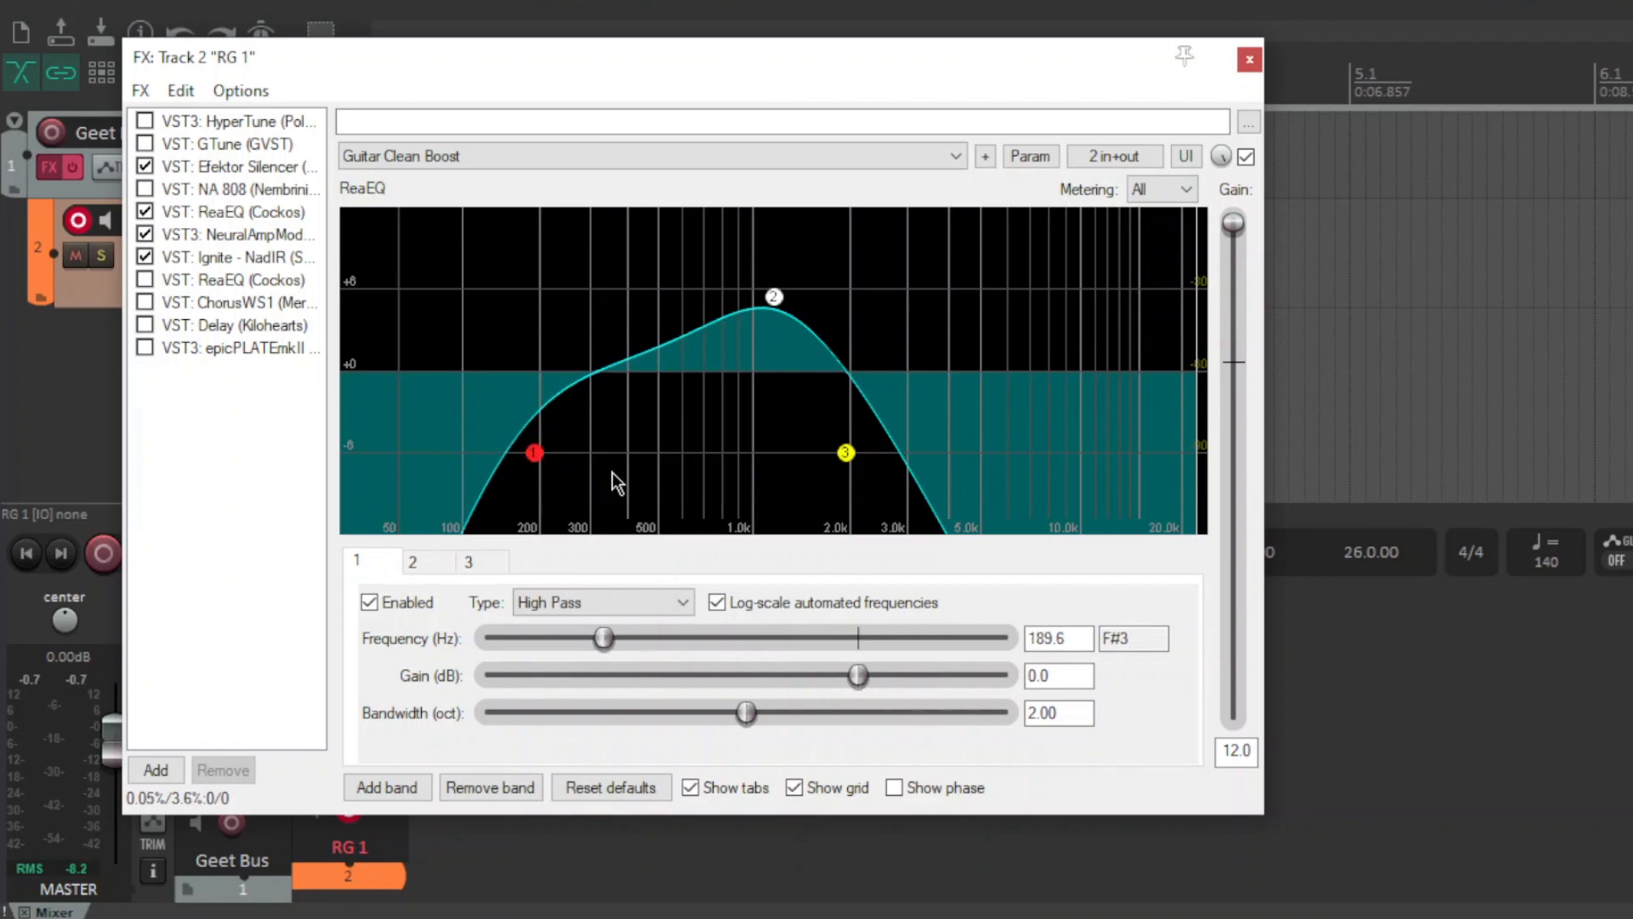
pyautogui.click(845, 452)
pyautogui.moveTo(779, 650); pyautogui.dragTo(832, 655)
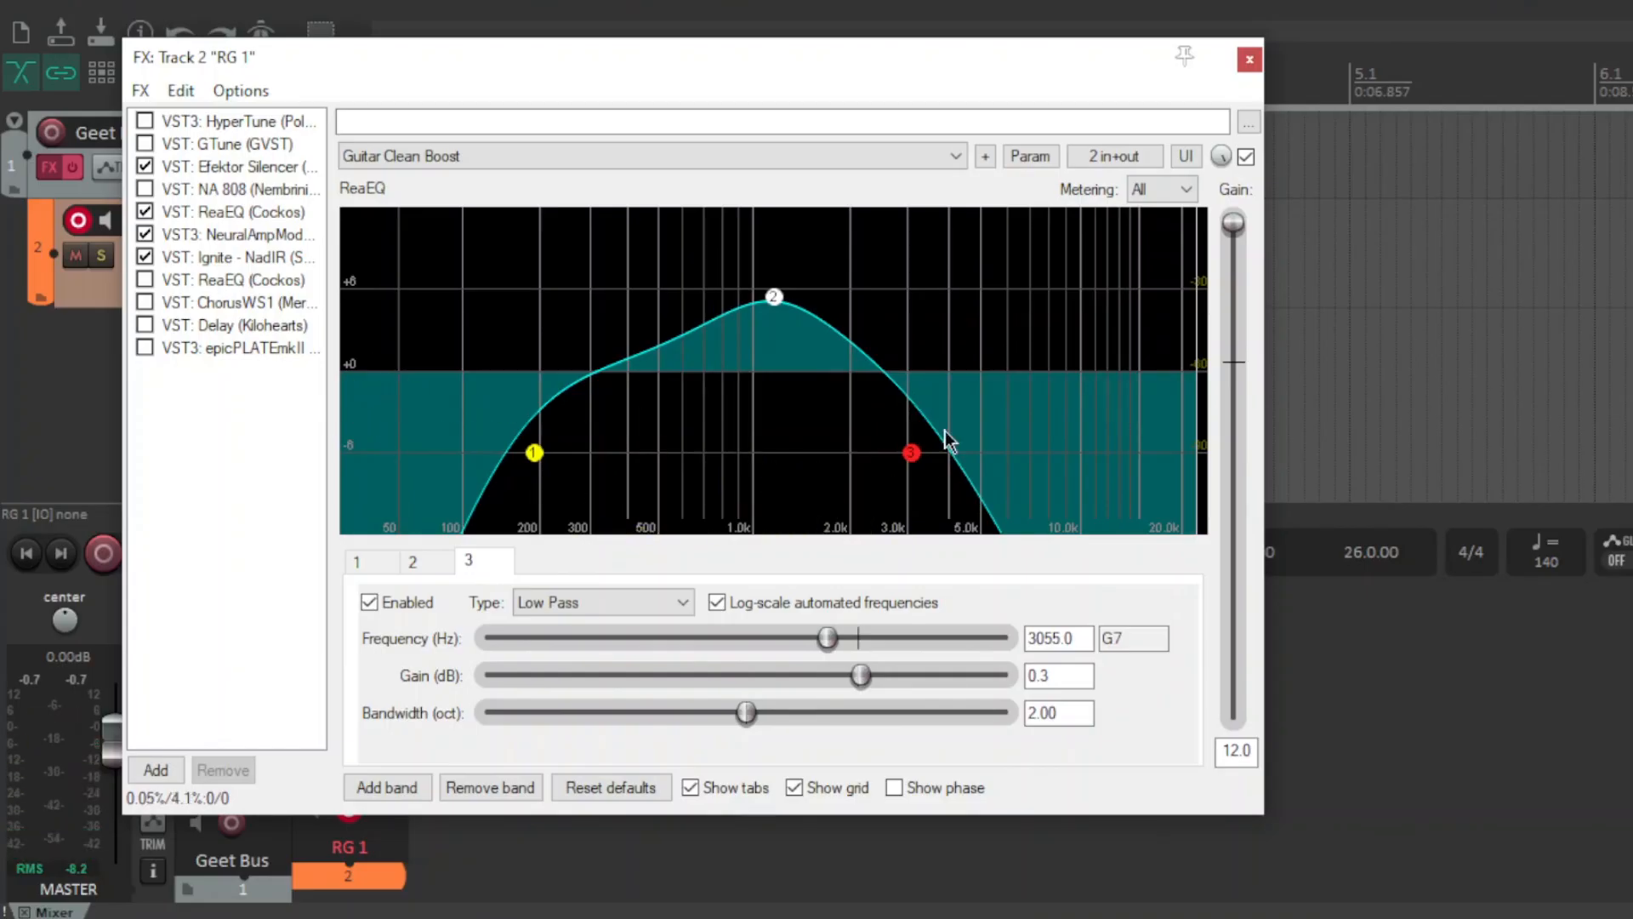
# Reset the ReaEQ output gain to 0.0 dB and audition the result.
pyautogui.moveTo(1232, 237); pyautogui.dragTo(1238, 364)
pyautogui.press('space')
pyautogui.doubleClick(1235, 259)
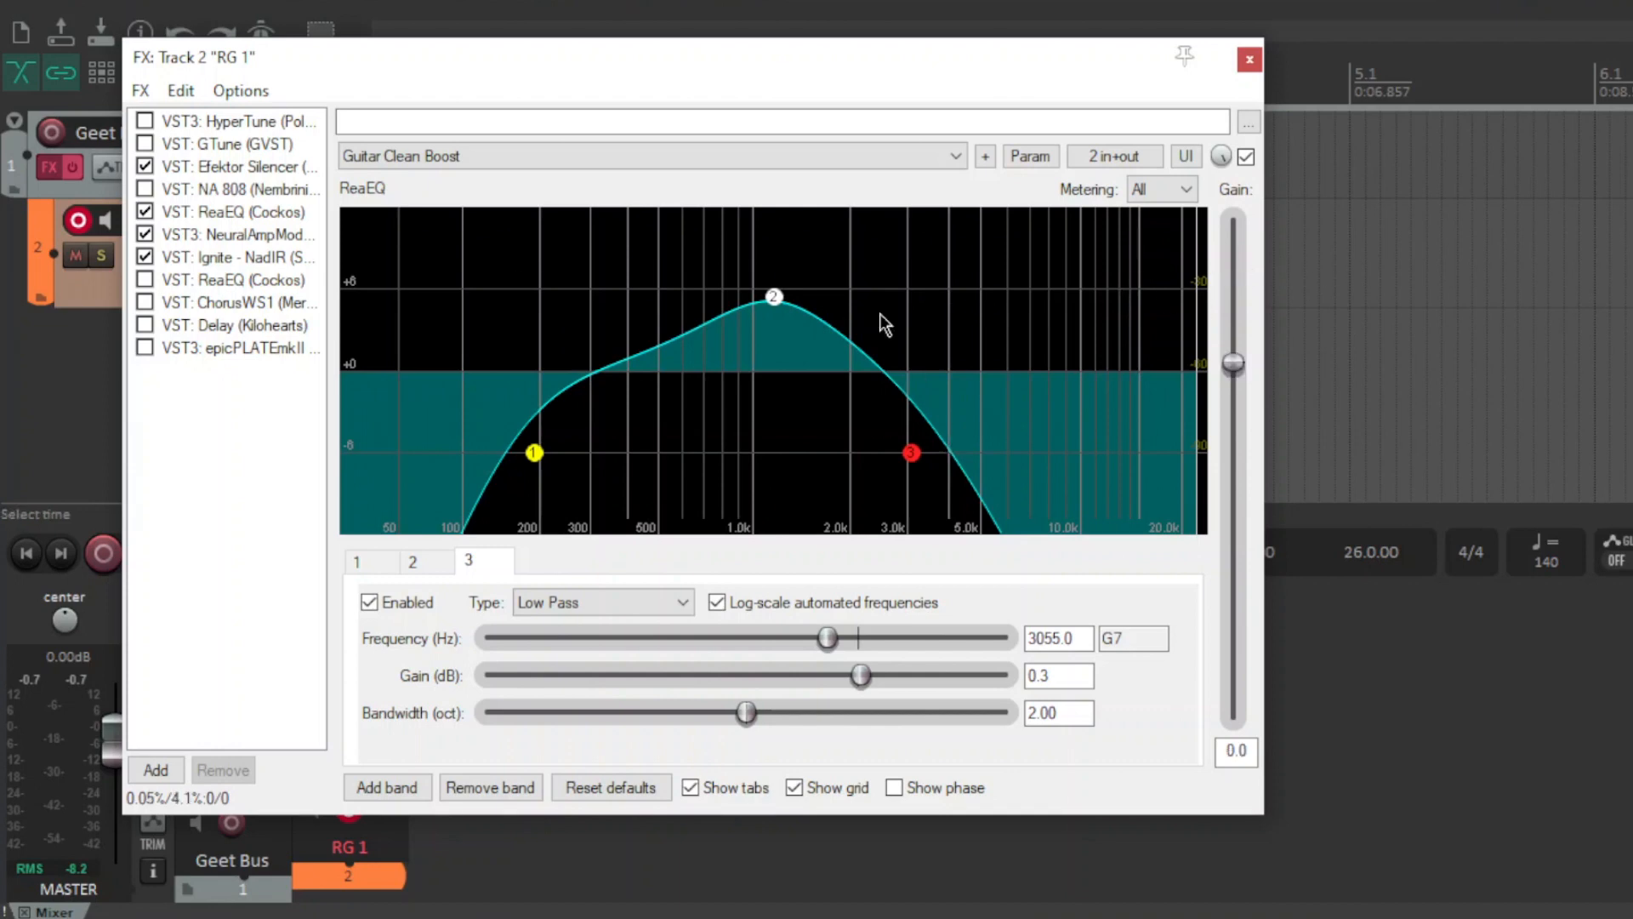
pyautogui.press('space')
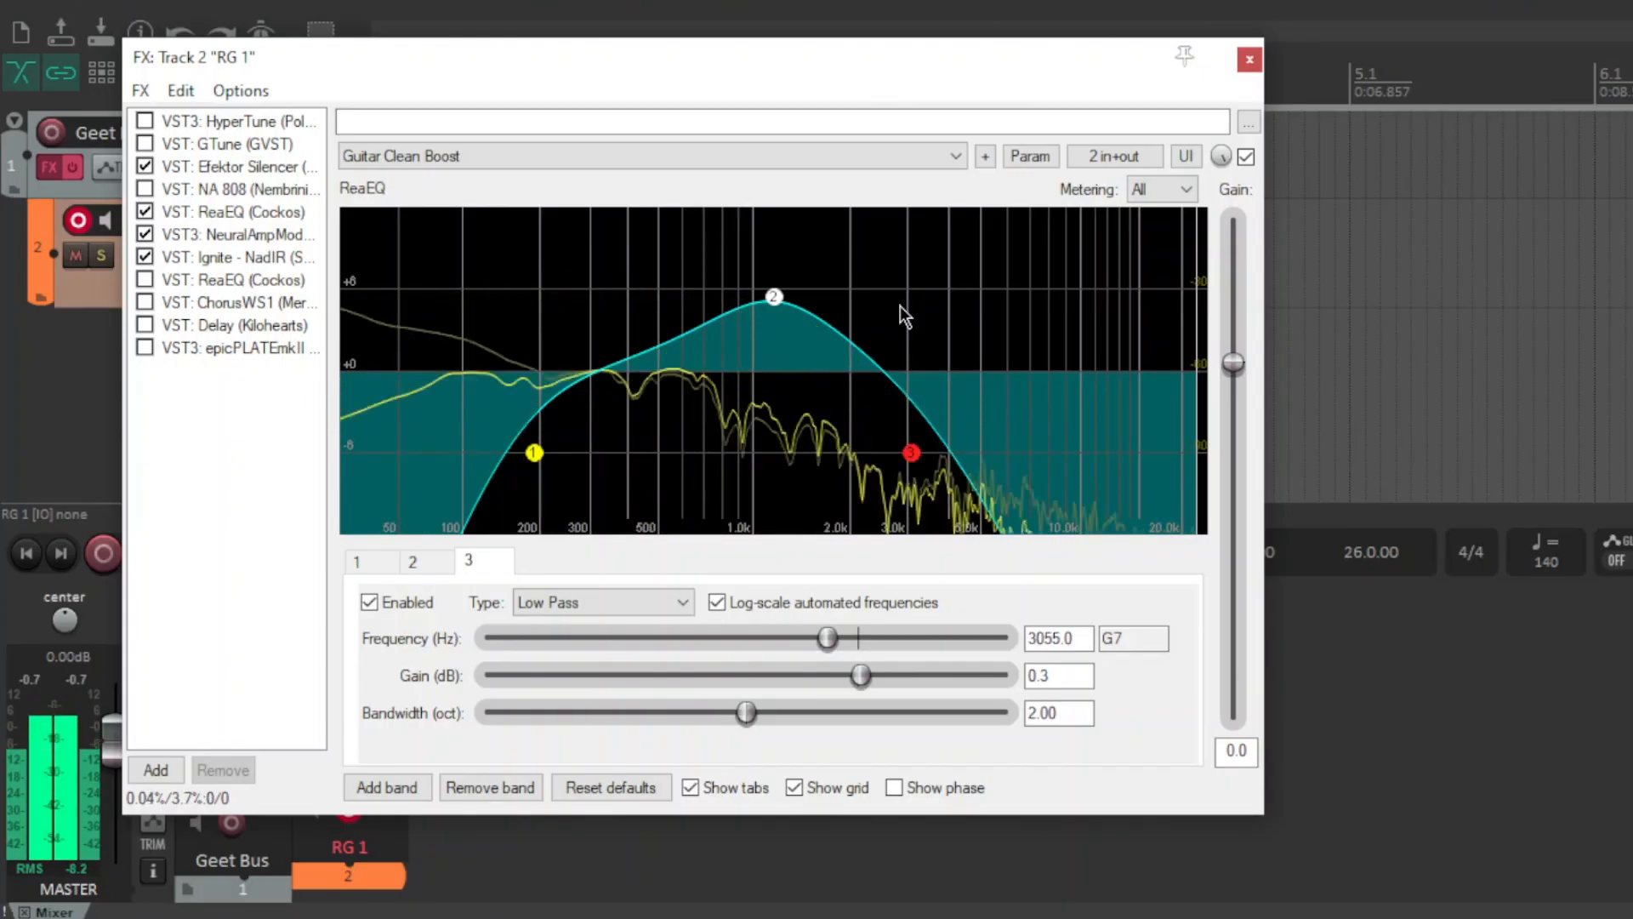
pyautogui.press('space')
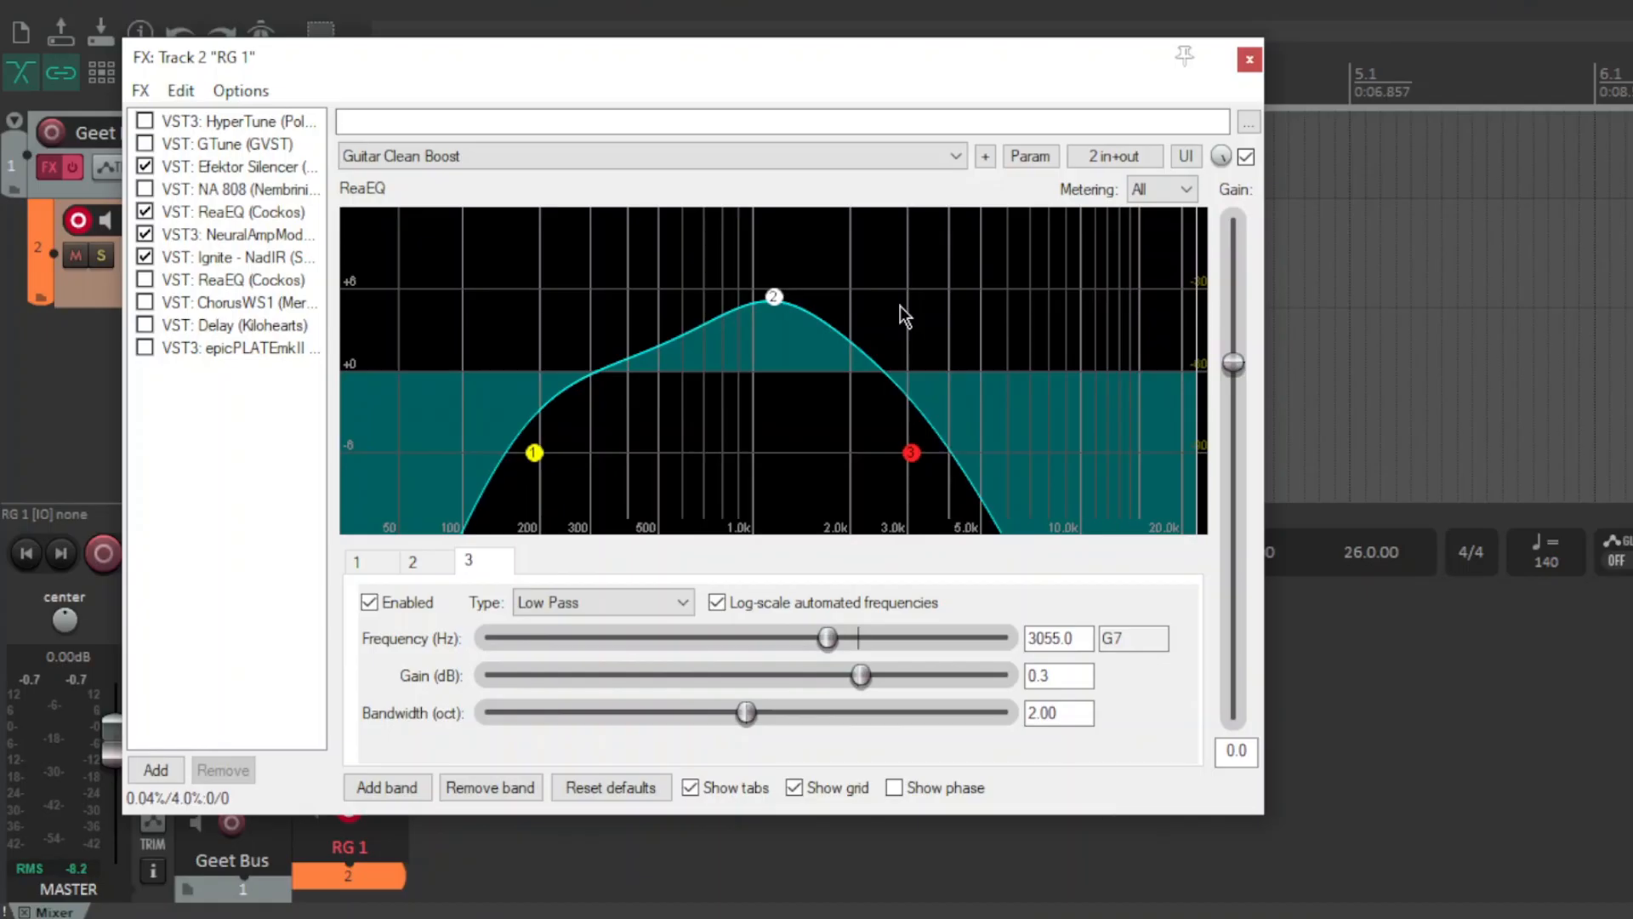
# Try a 17 dB ReaEQ output gain with the Efektor Silencer bypassed, then restore both.
pyautogui.doubleClick(1236, 750)
pyautogui.write('17')
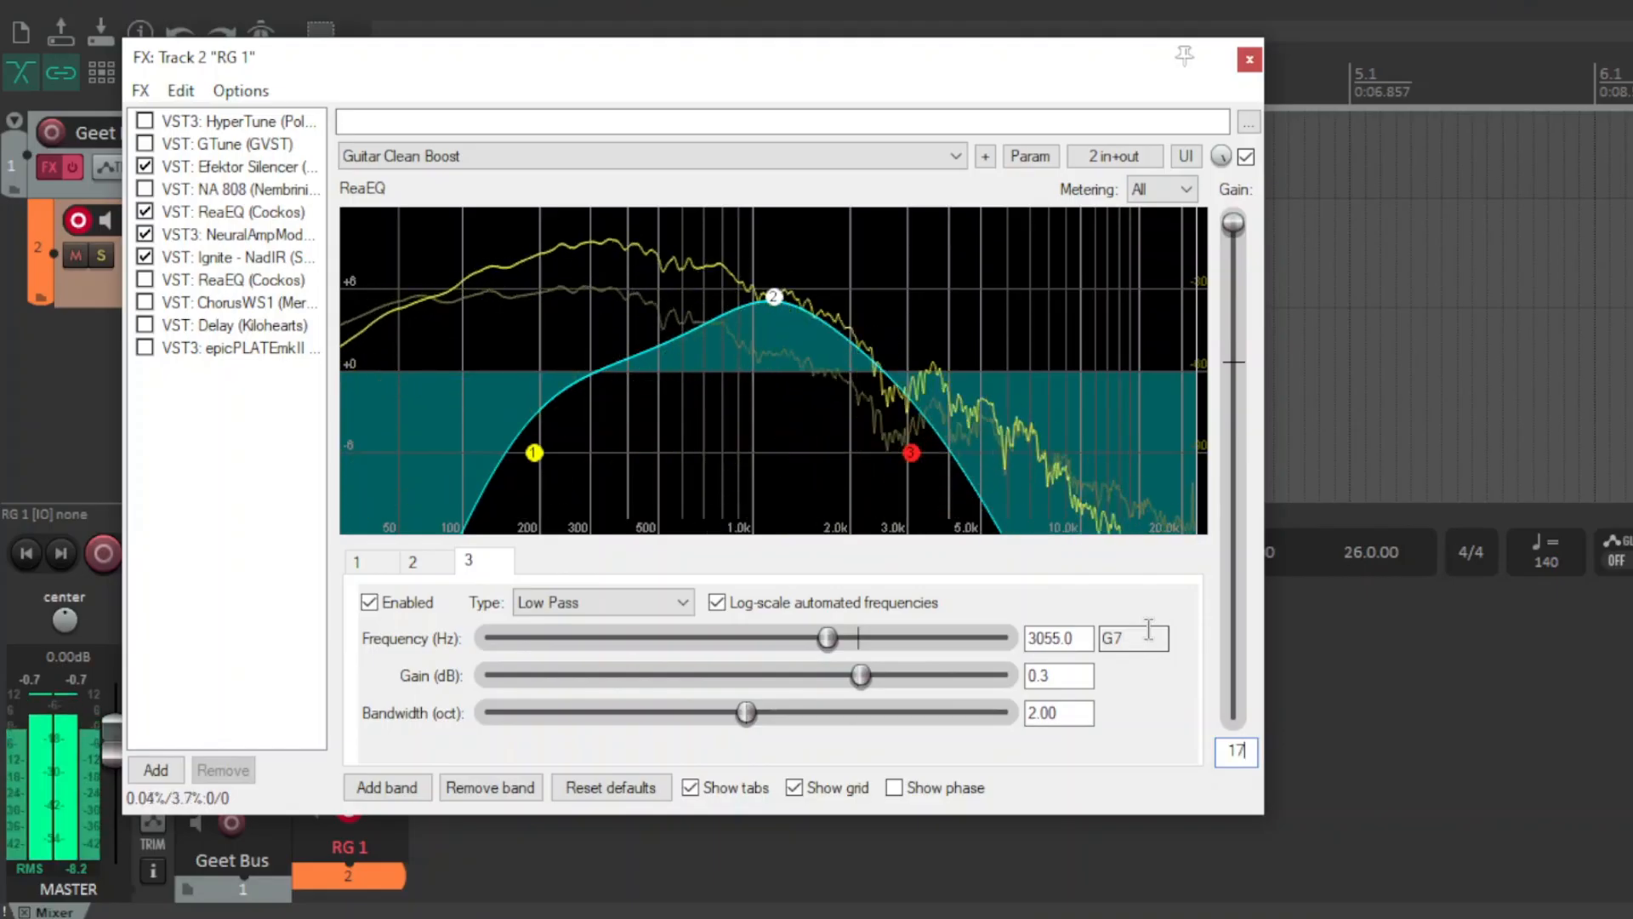
pyautogui.click(144, 166)
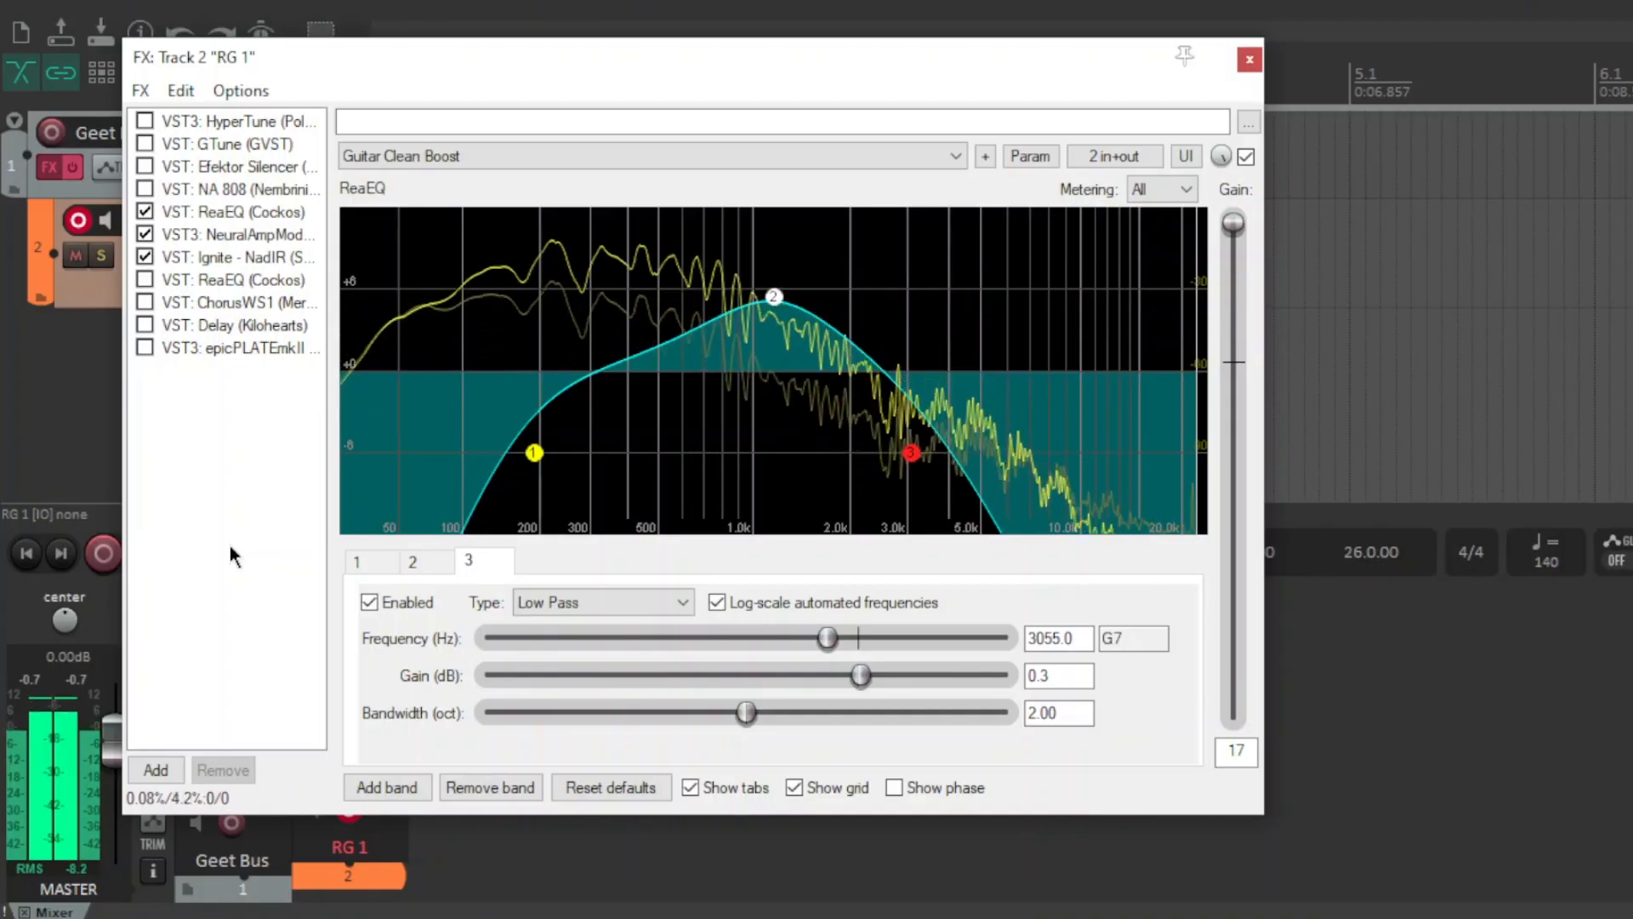
pyautogui.doubleClick(1234, 227)
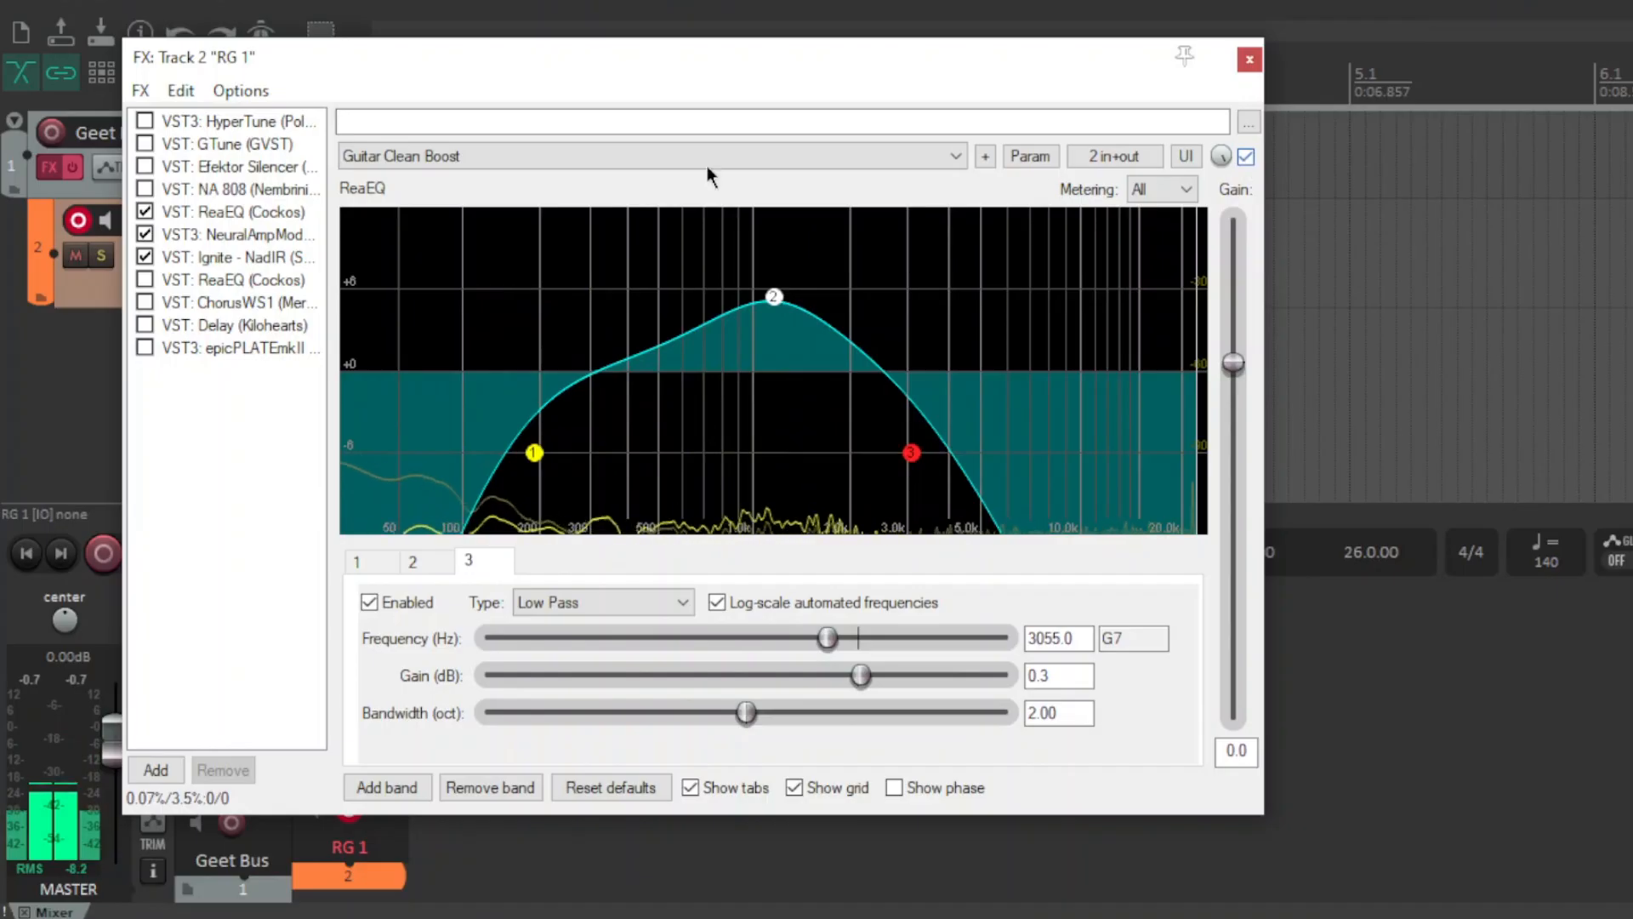
pyautogui.click(145, 166)
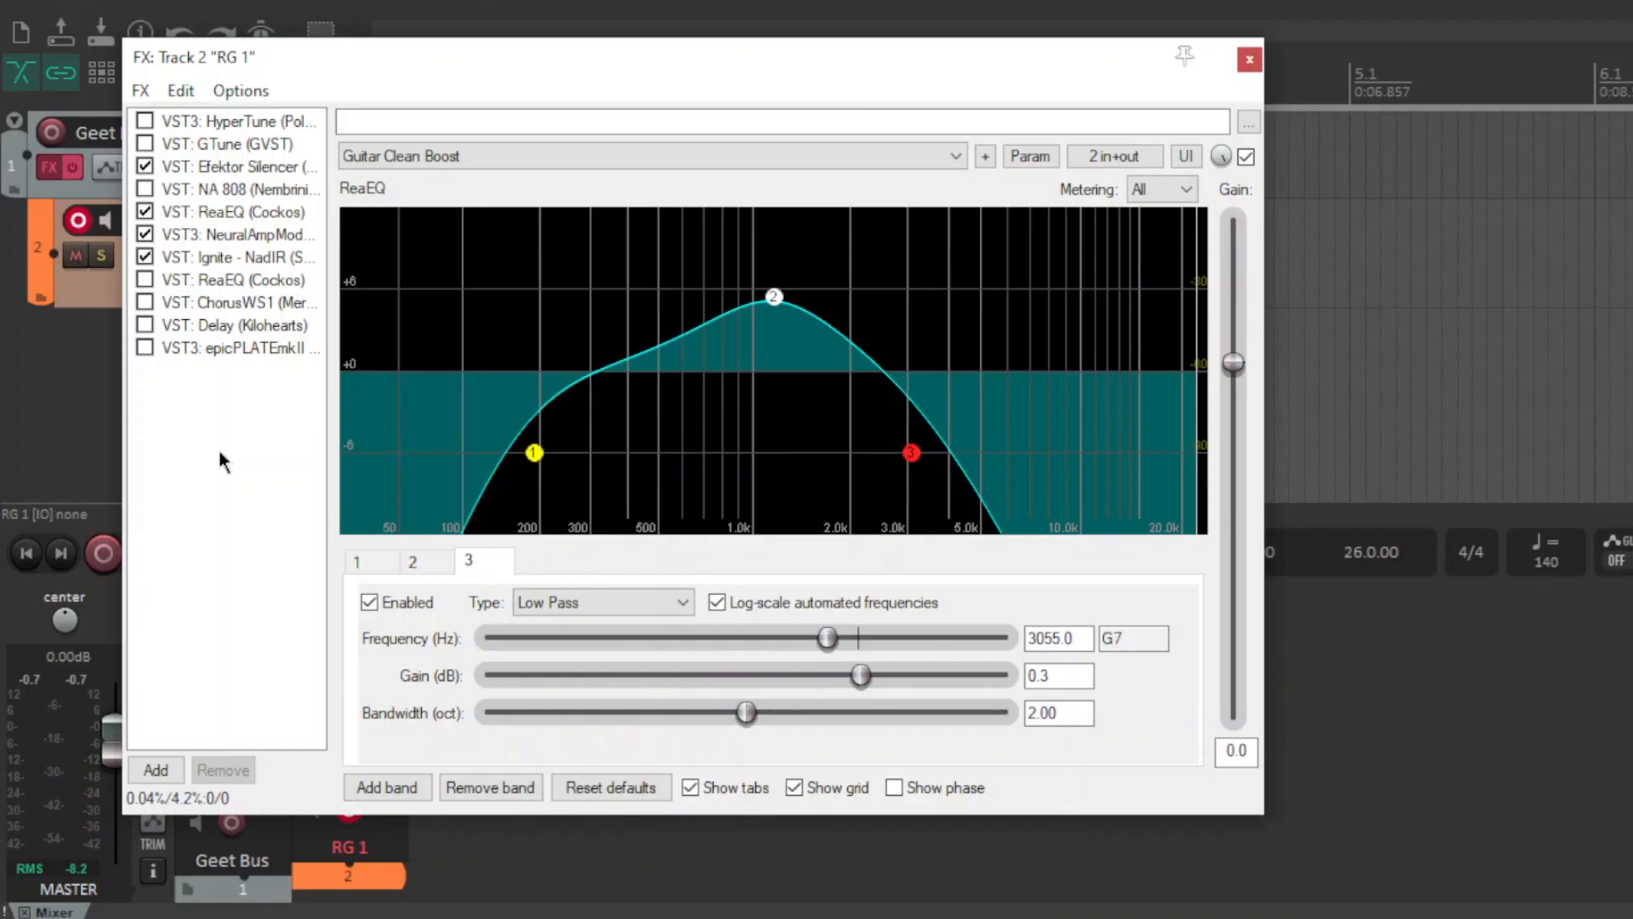
# Open the Efektor Silencer, return to ReaEQ, and inspect its bands 1, 2 and 3.
pyautogui.click(290, 170)
pyautogui.click(269, 211)
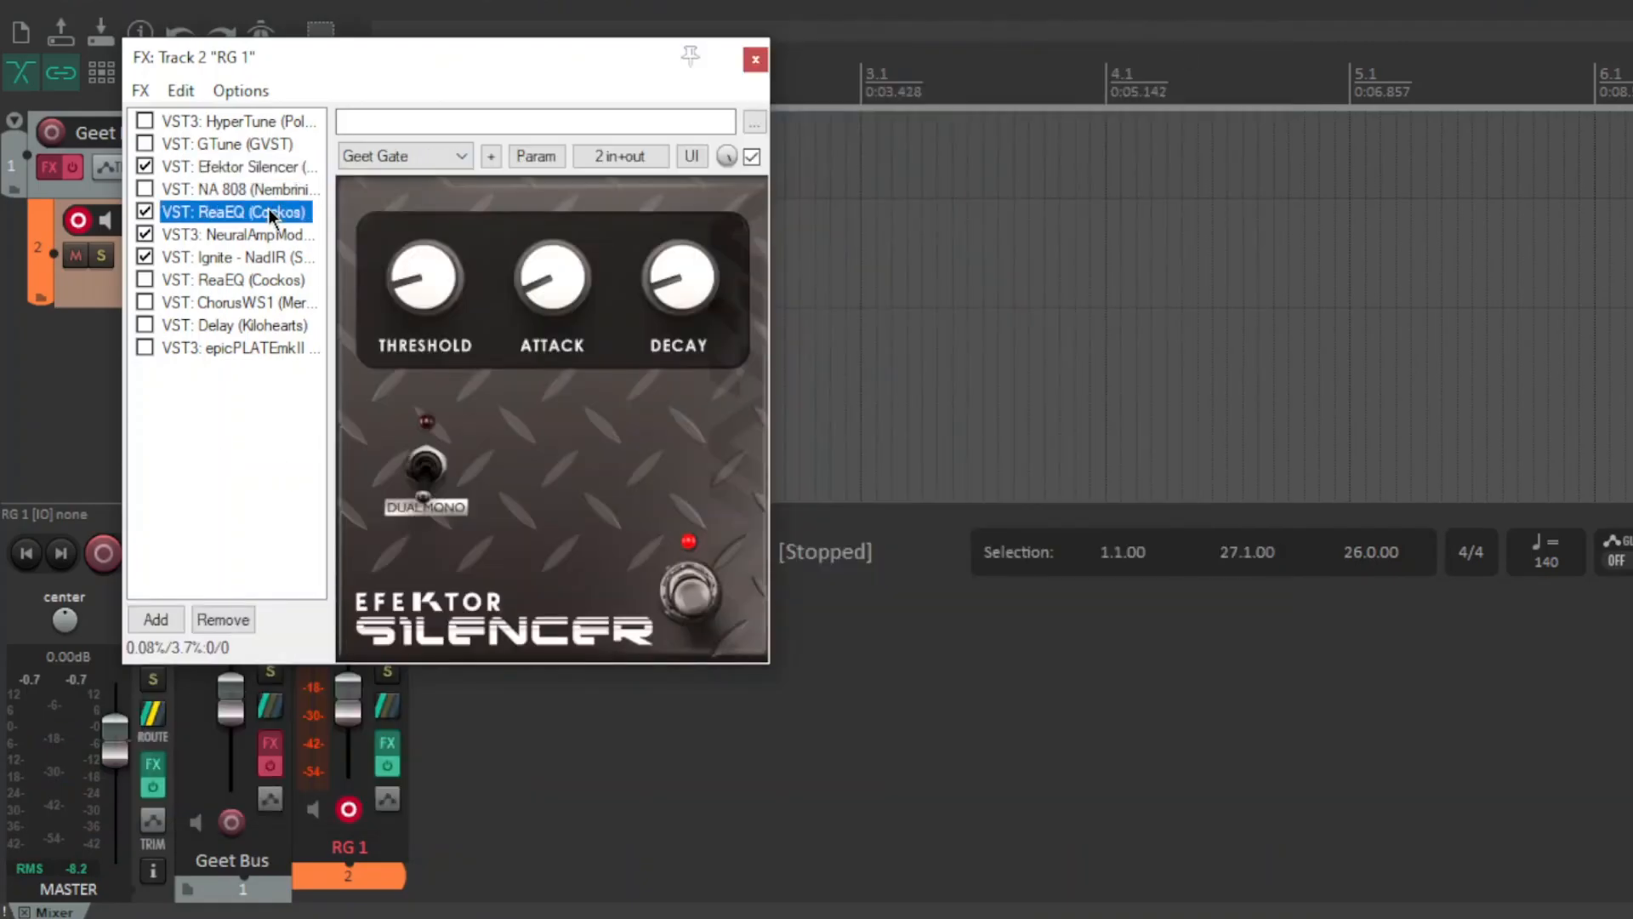
pyautogui.click(236, 419)
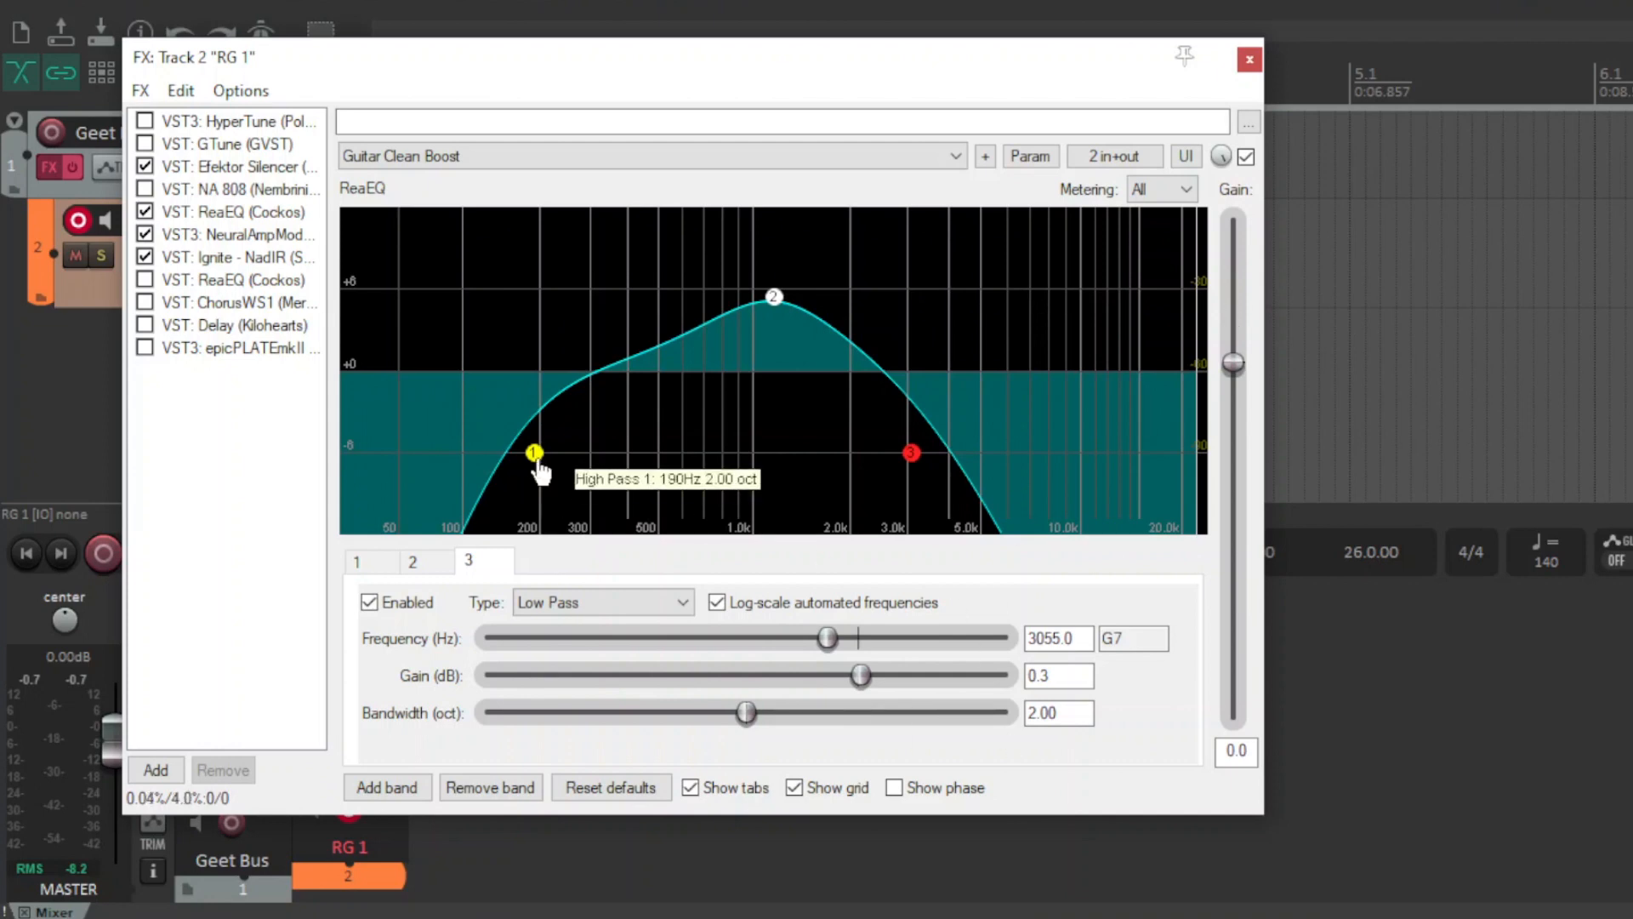
pyautogui.click(536, 457)
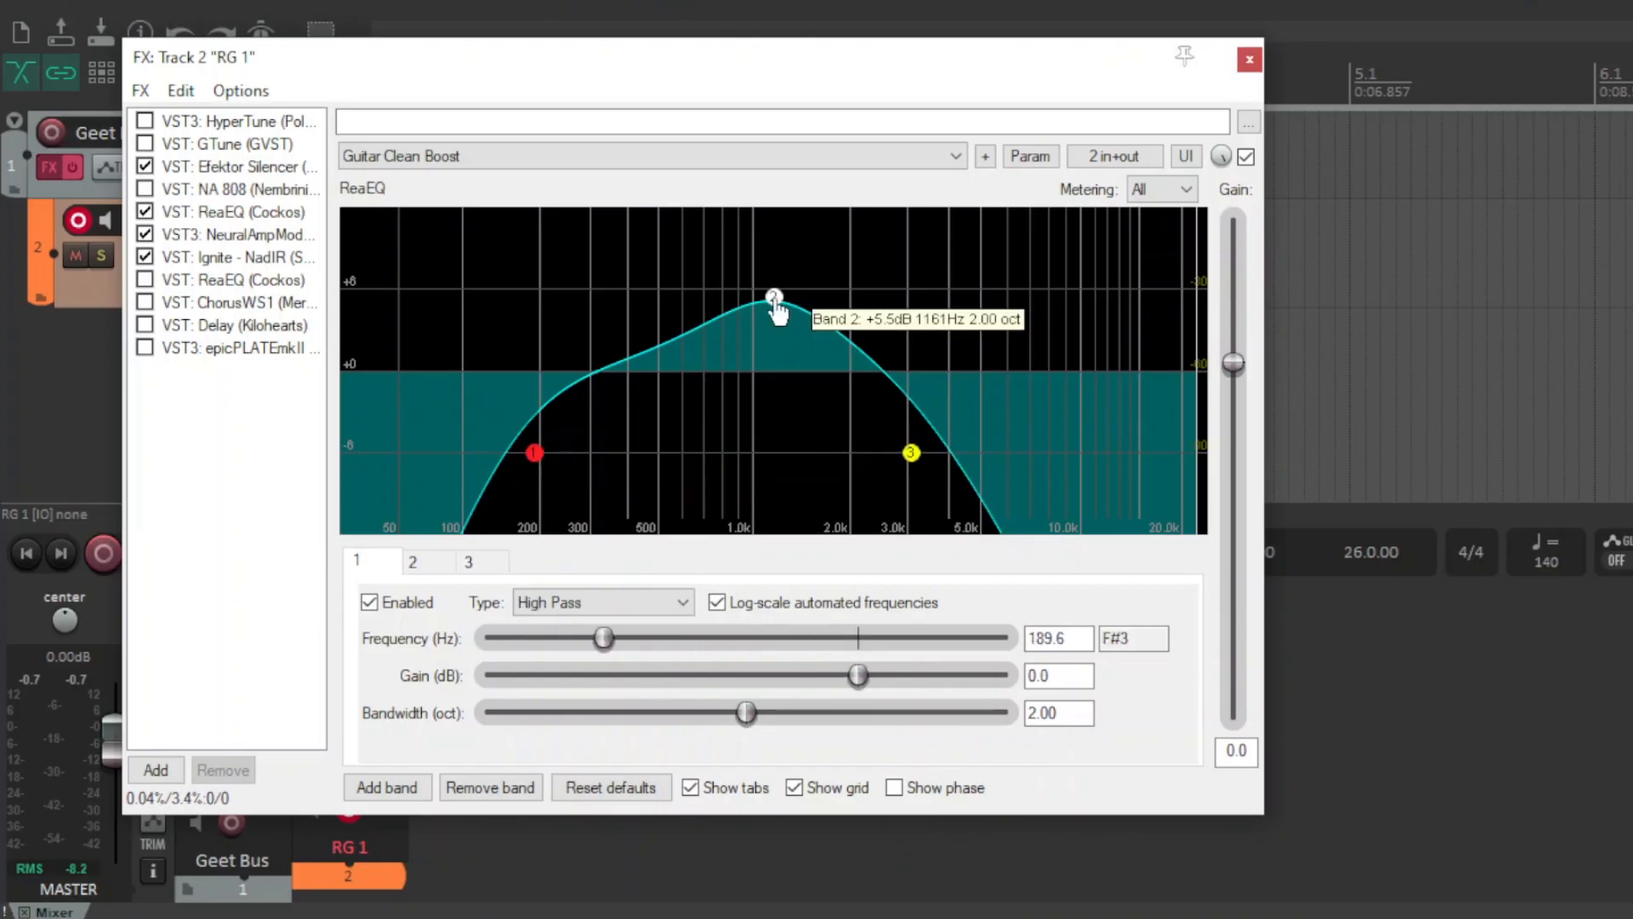
pyautogui.click(774, 299)
pyautogui.click(911, 453)
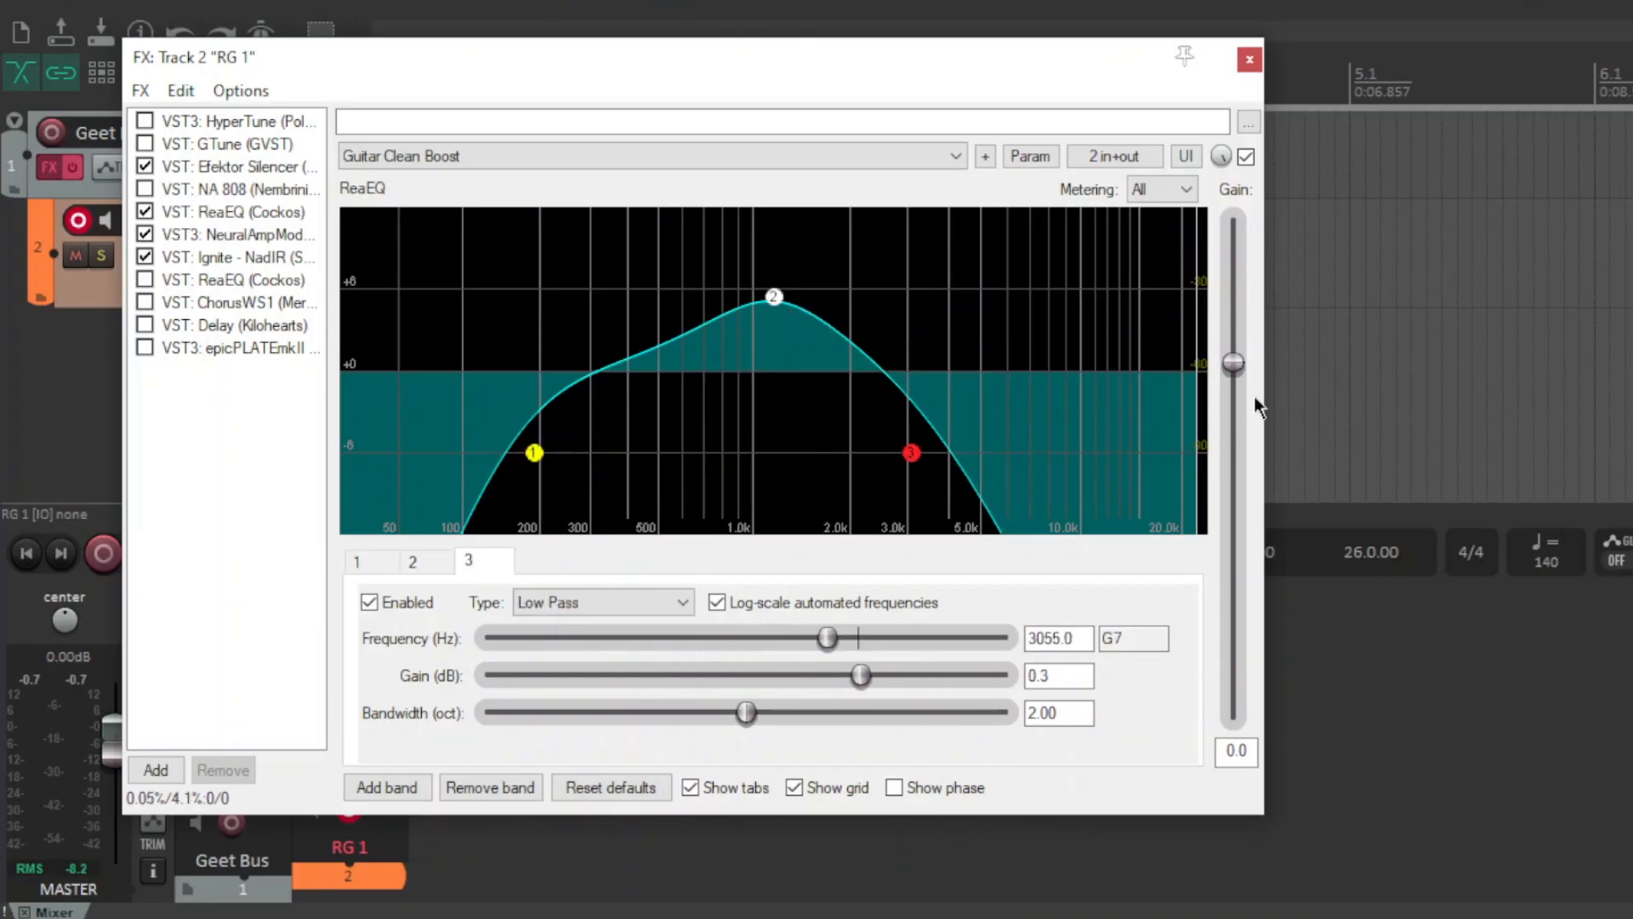
# Open Neural Amp Modeler and browse its amp model list without changing the model.
pyautogui.click(251, 234)
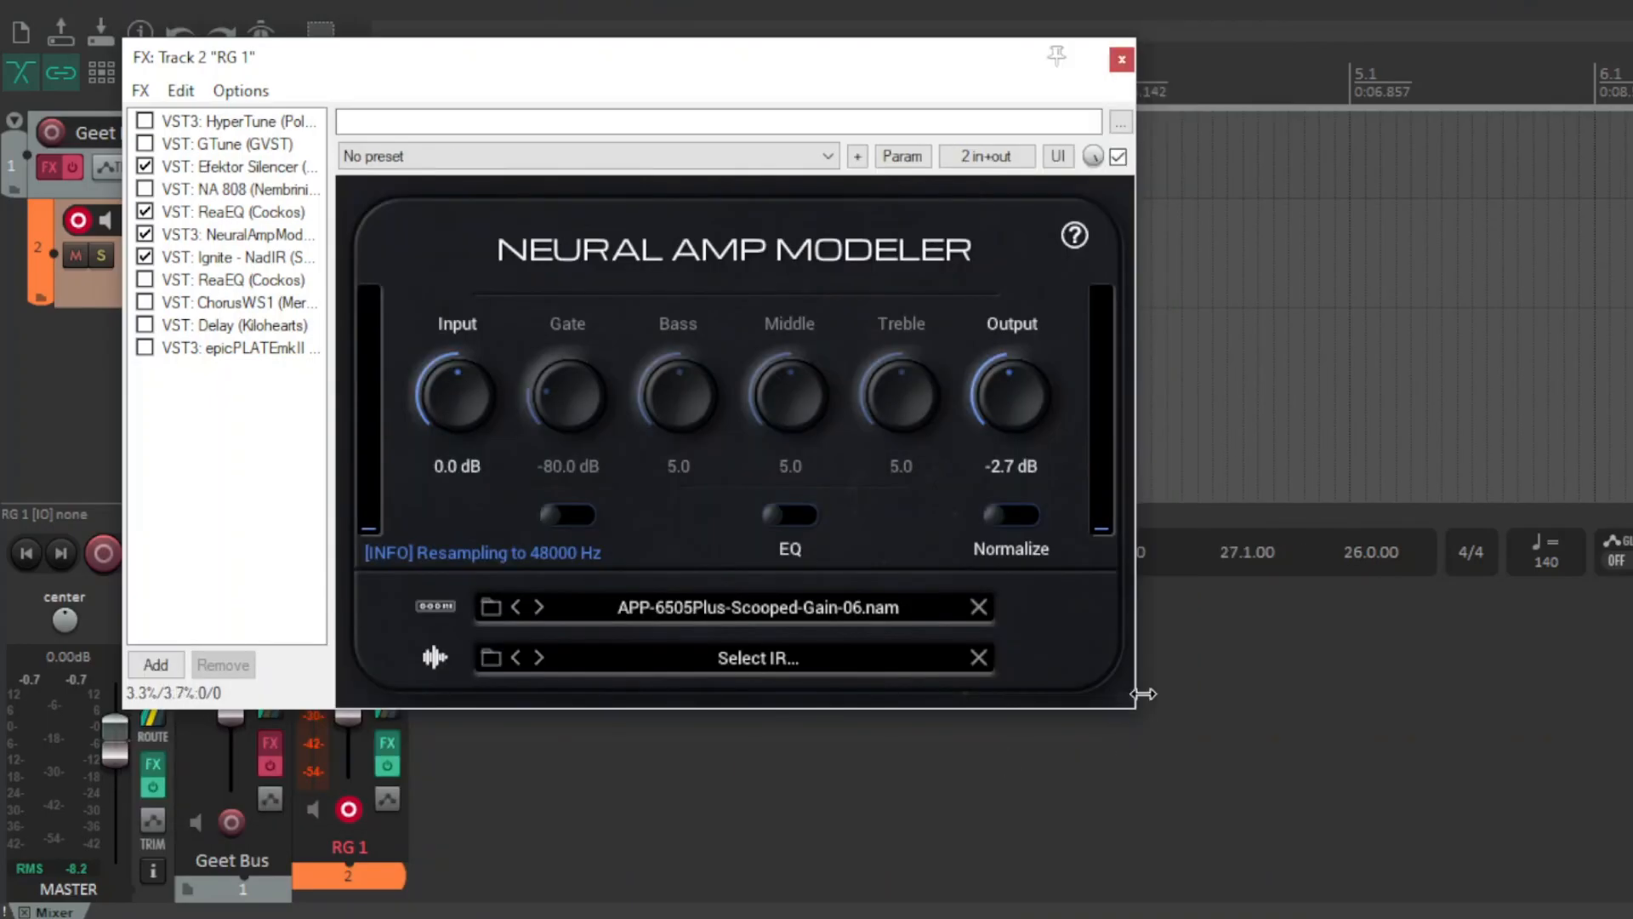
pyautogui.click(758, 607)
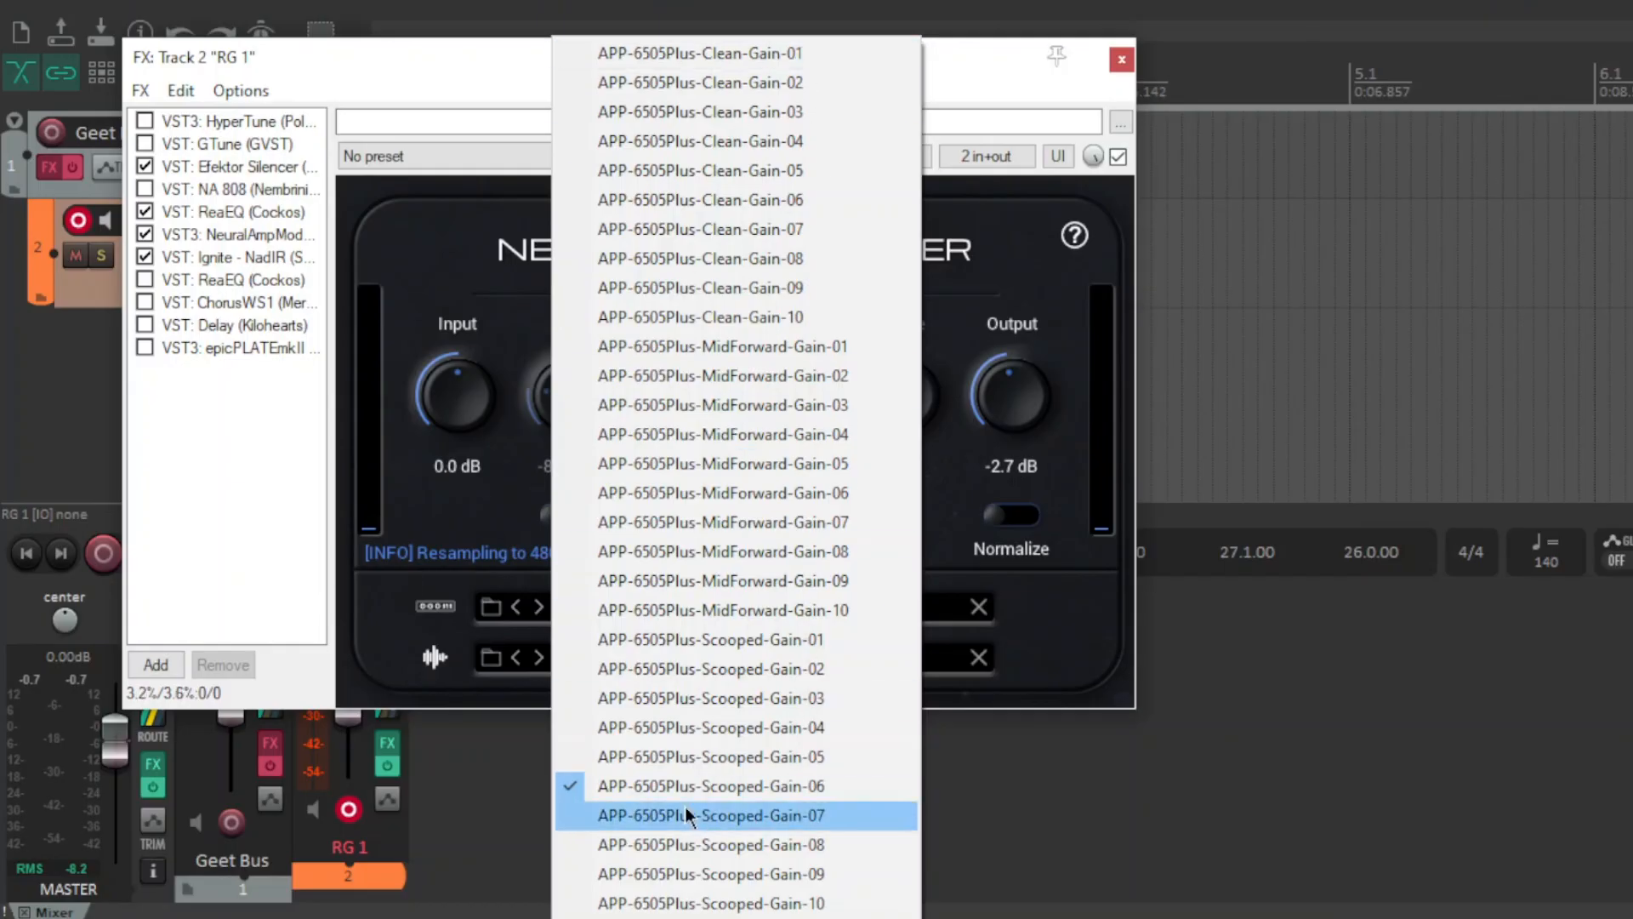
pyautogui.click(272, 456)
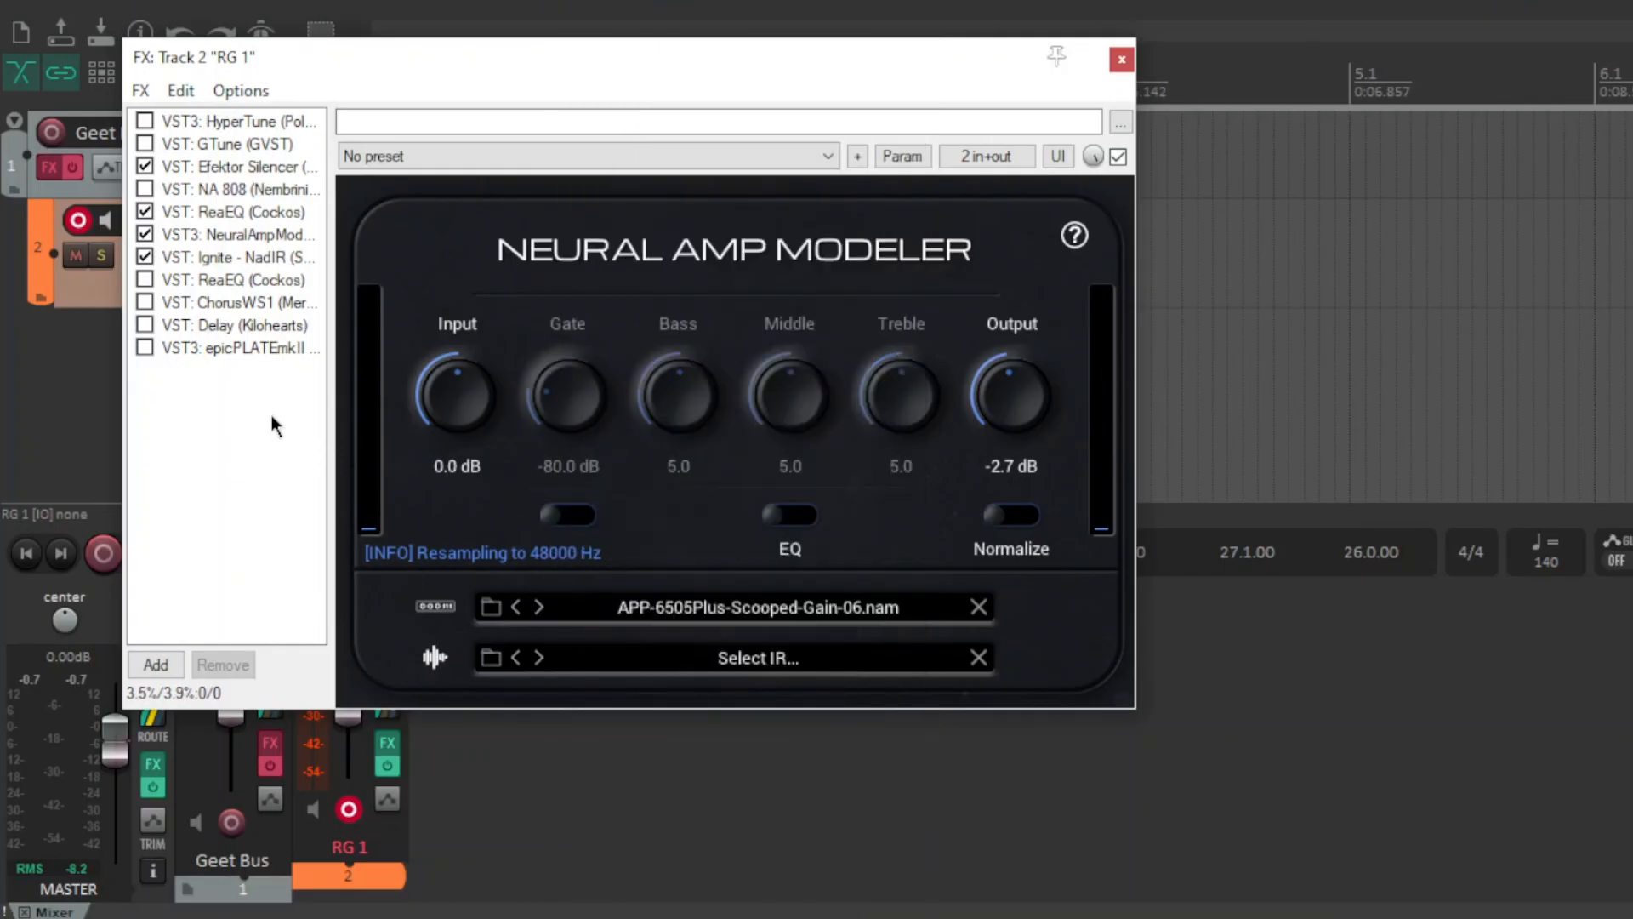
# Look over the NA 808 plugin, then reselect ReaEQ and reposition the FX chain window.
pyautogui.click(255, 257)
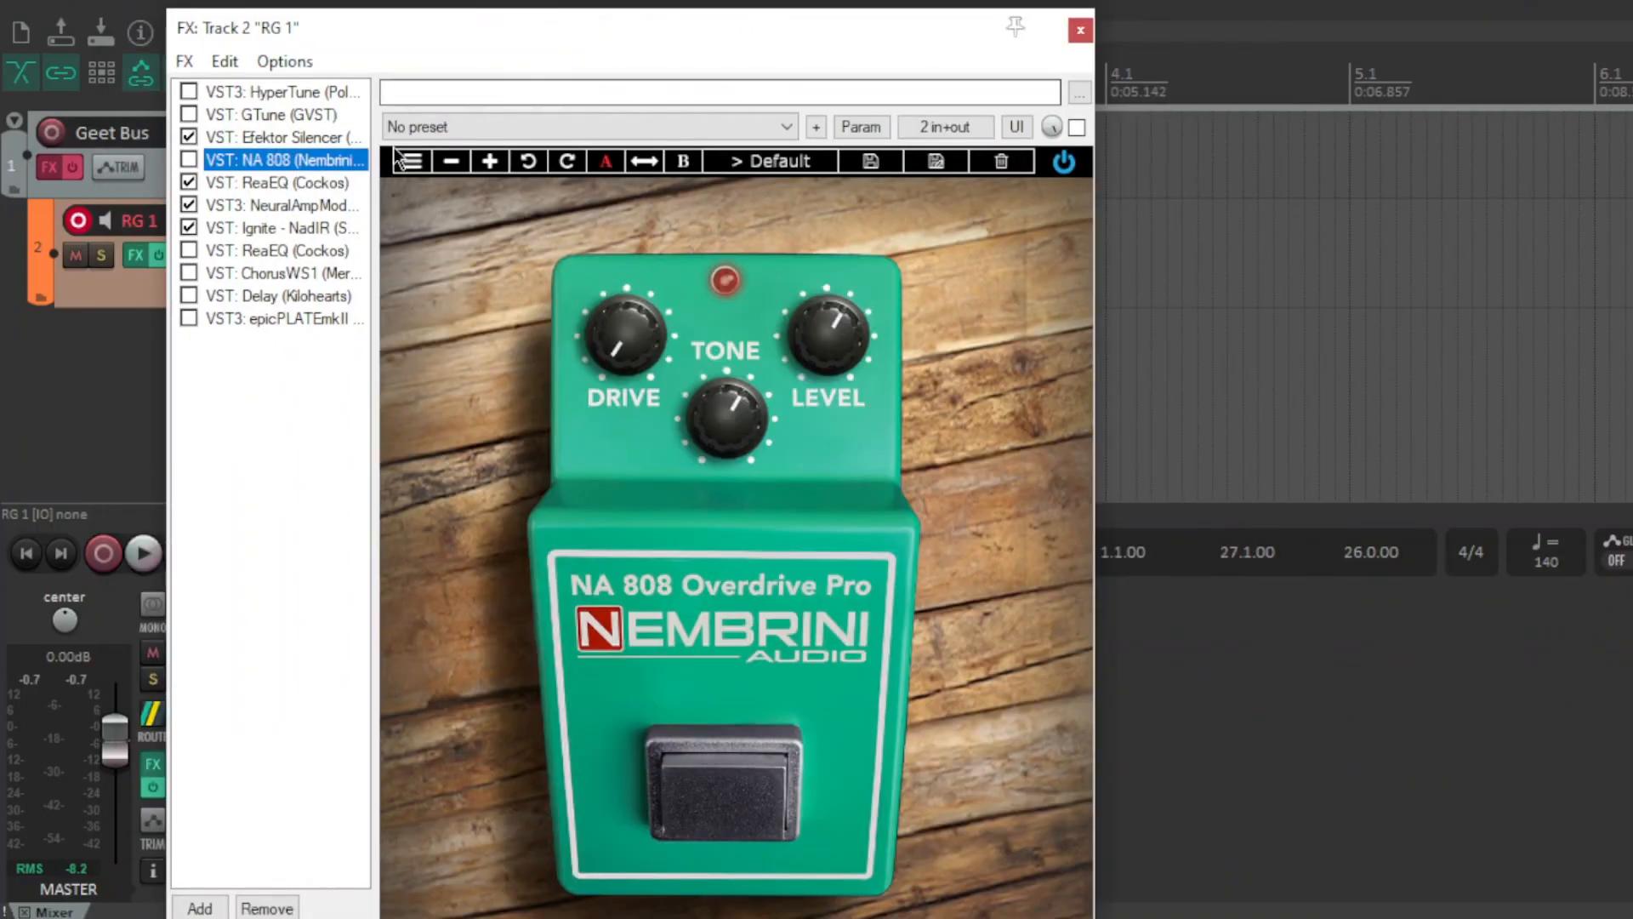
pyautogui.click(294, 182)
pyautogui.moveTo(533, 29); pyautogui.dragTo(477, 47)
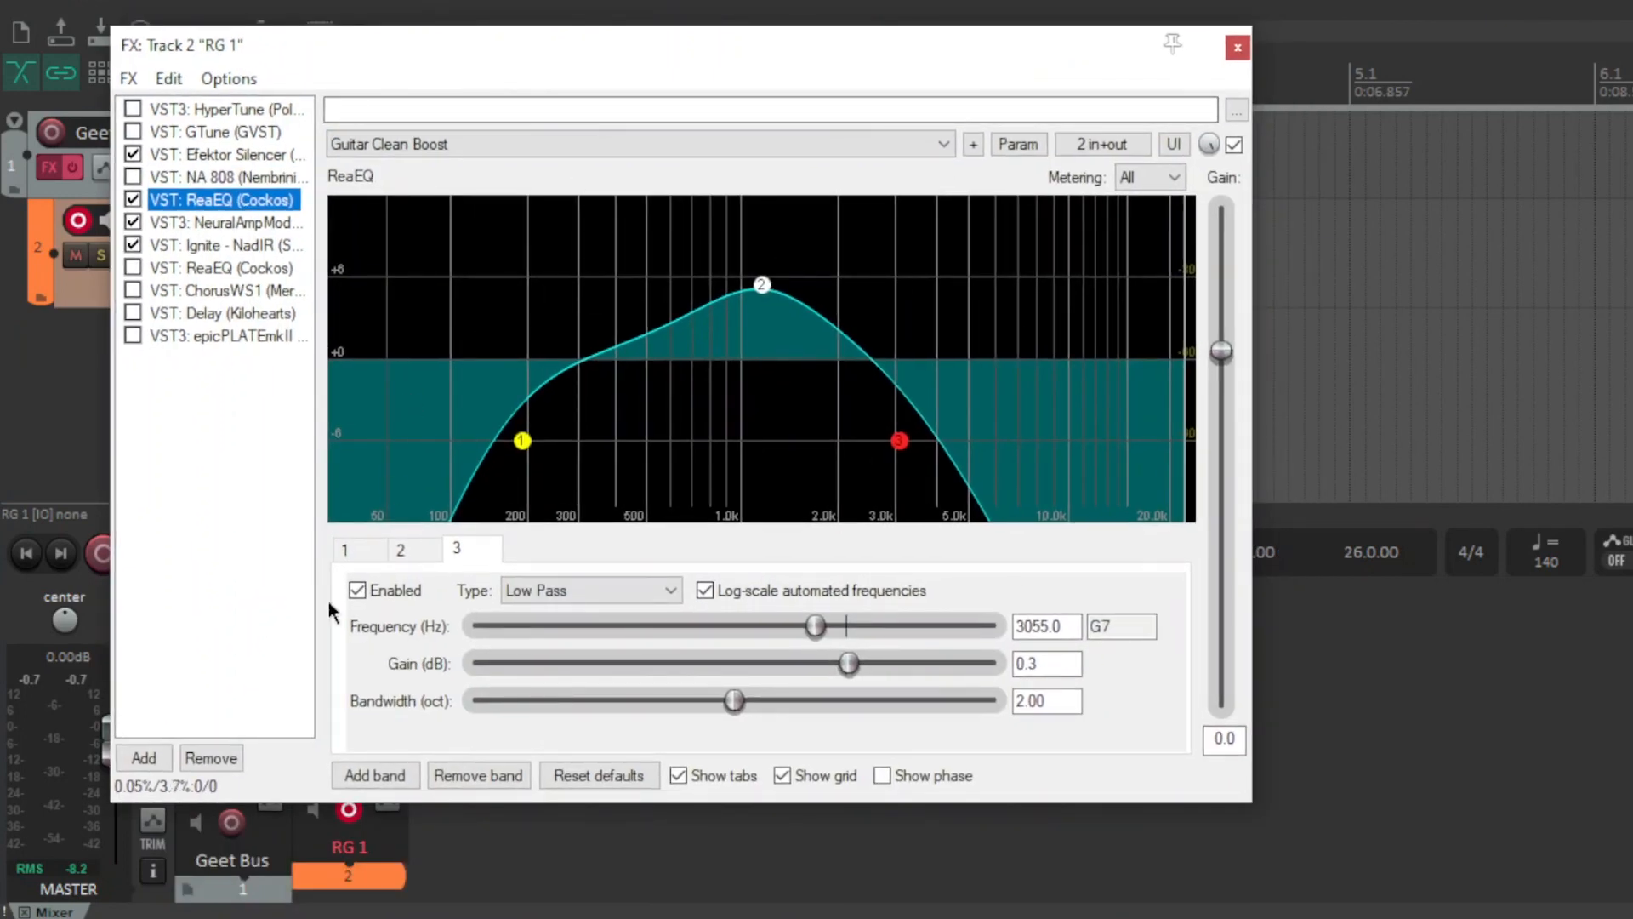